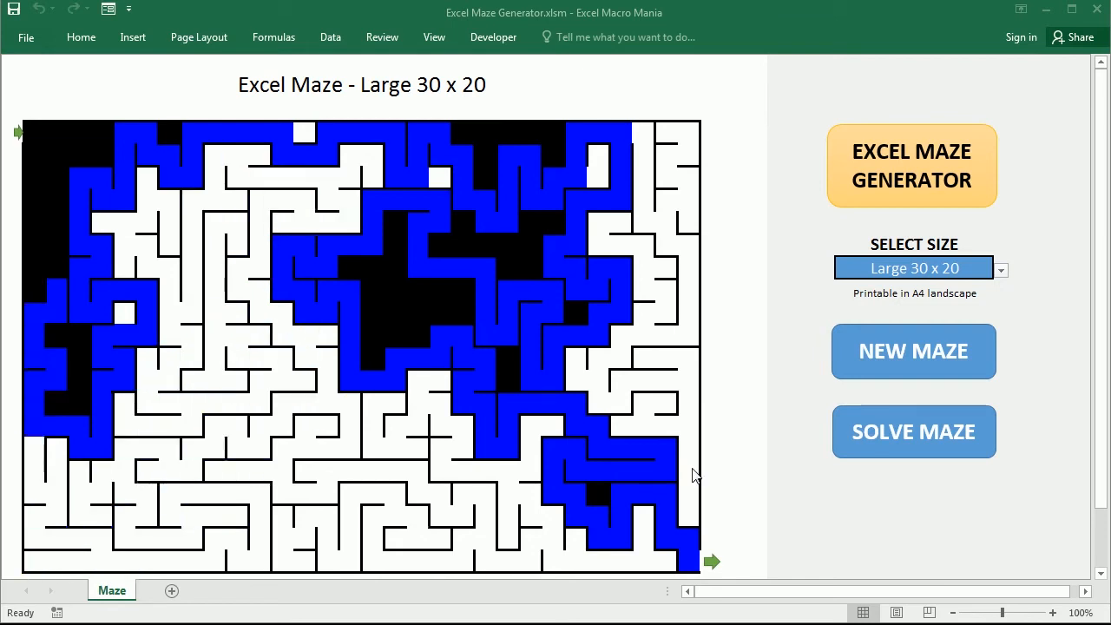
Close the maze workbook without saving and select B2:U11 in blank Book1 as the maze area
left_click(1098, 15)
left_click(555, 324)
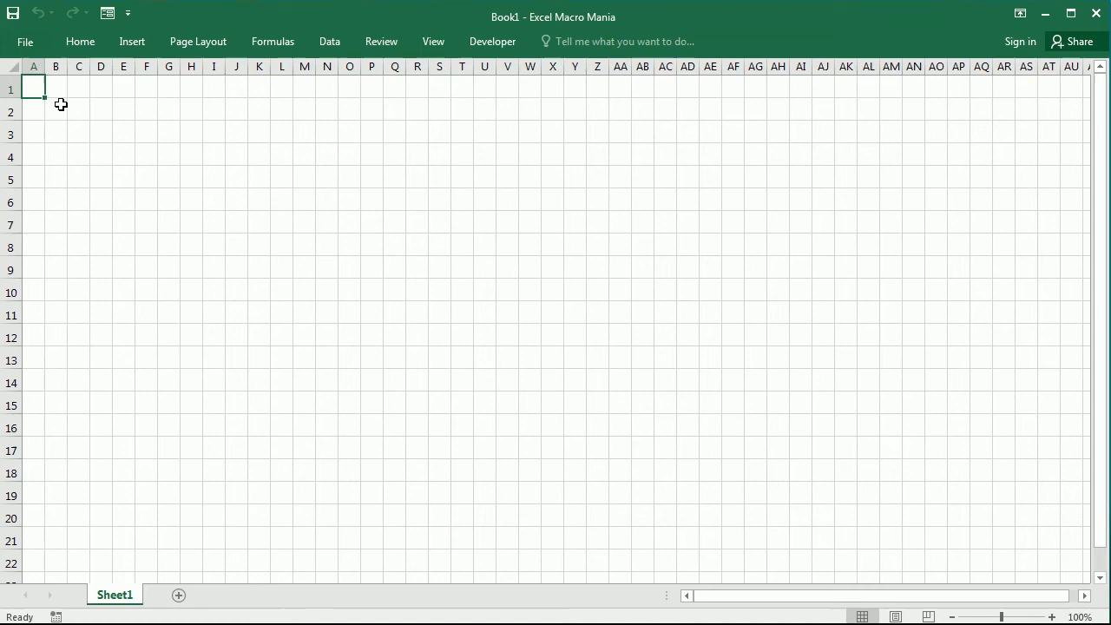
mouse_move(56, 111)
left_mouse_down()
mouse_move(493, 274)
mouse_move(490, 323)
left_mouse_up()
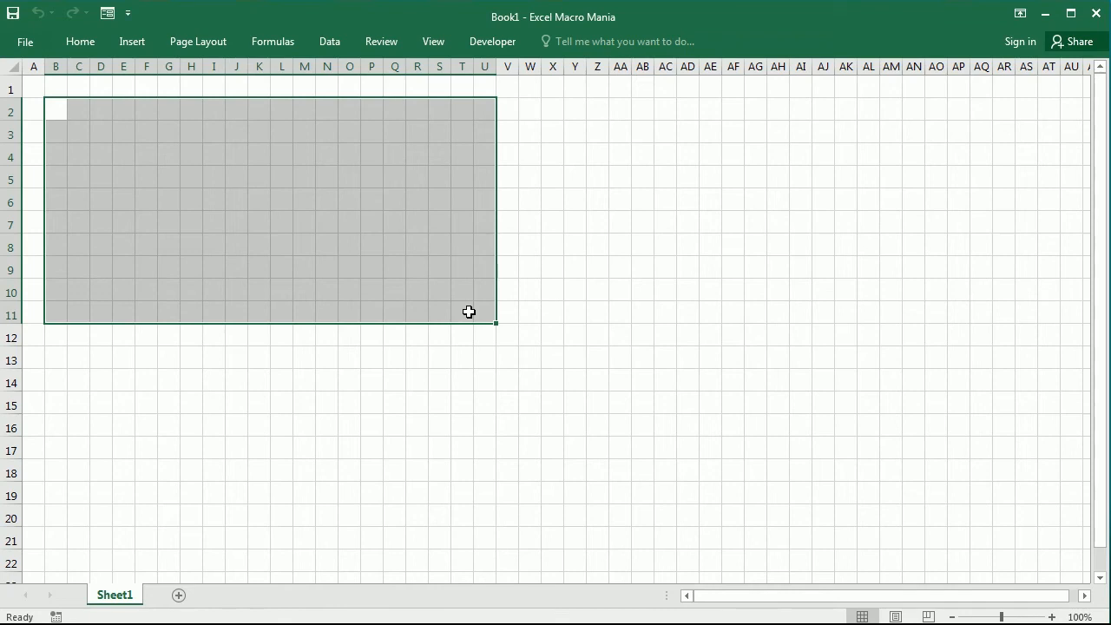
Enter the VBA editor (Alt+F11) and insert a new code module
key("alt+F11")
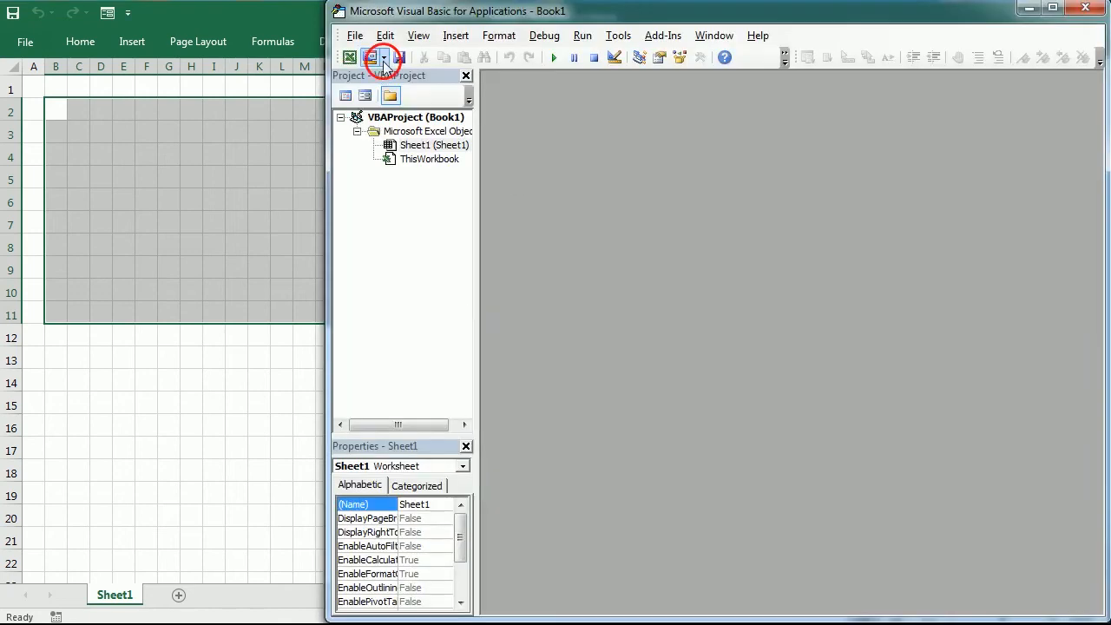
left_click(383, 57)
left_click(399, 99)
type("s")
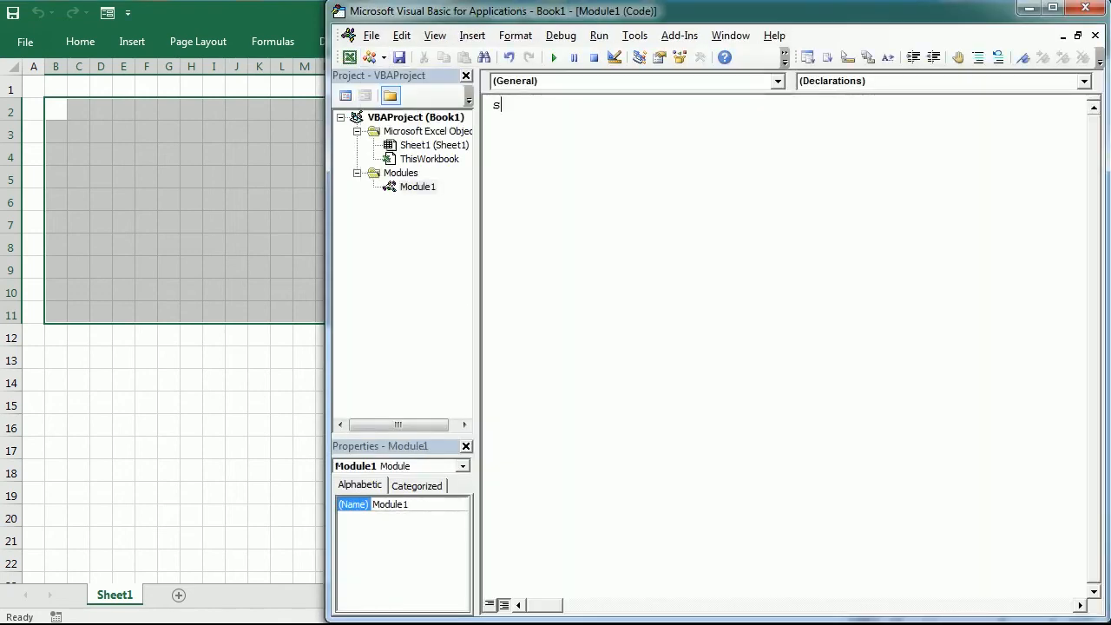
type("ub InitM")
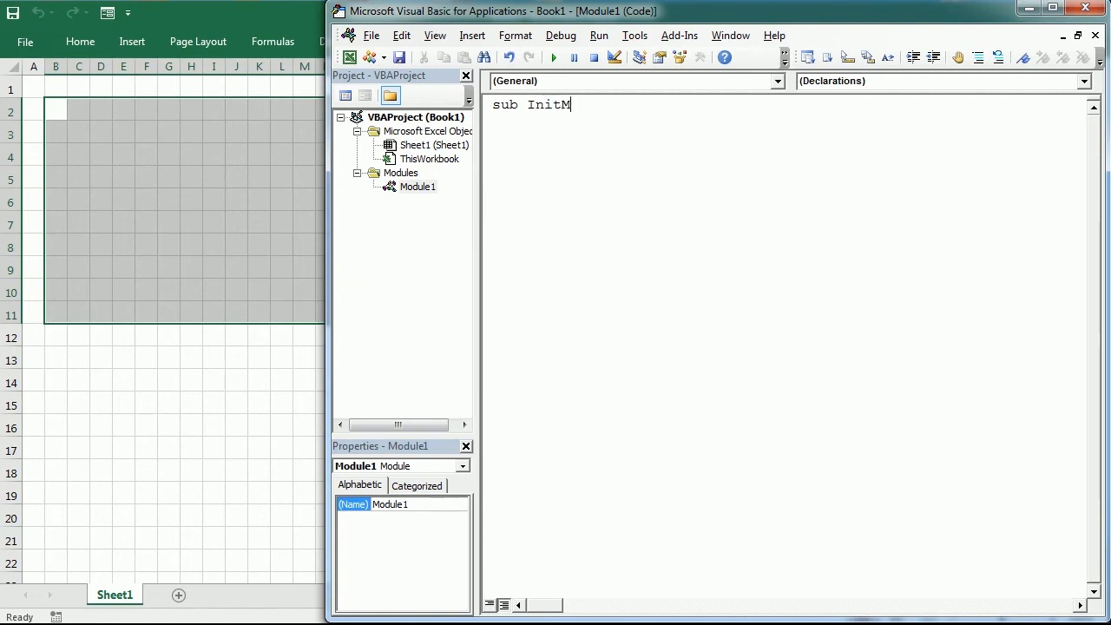
type("Aze")
Write Sub InitMaze with a With Range("B2:U11") block setting .Borders.Weight = xlThick
key("BackSpace")
key("BackSpace")
key("BackSpace")
type("aze")
key("Return")
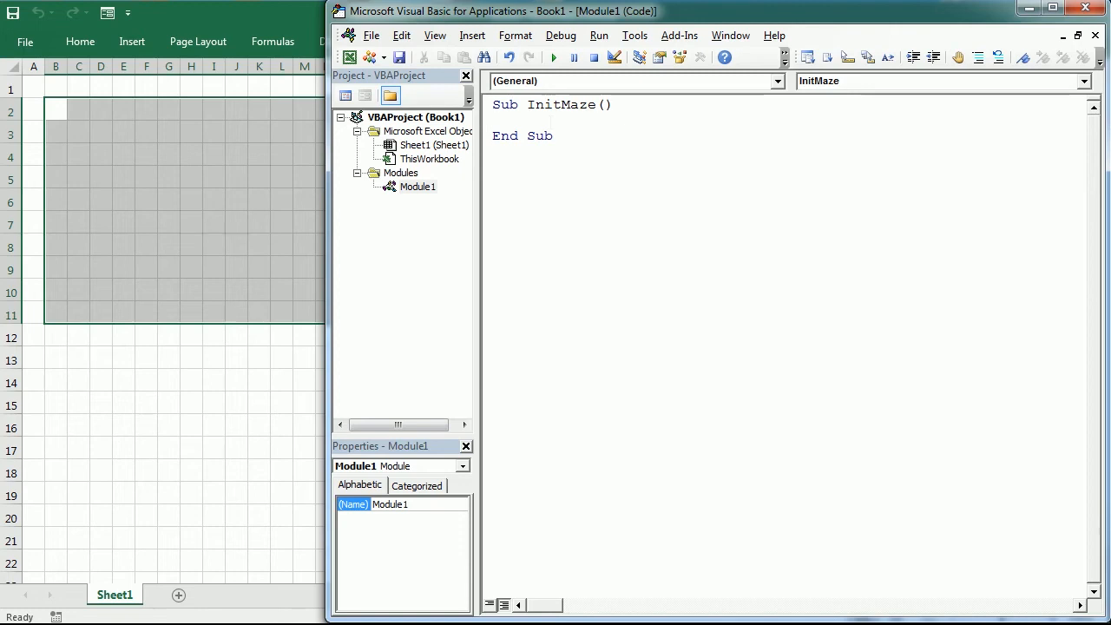
type("with ")
type("range(")
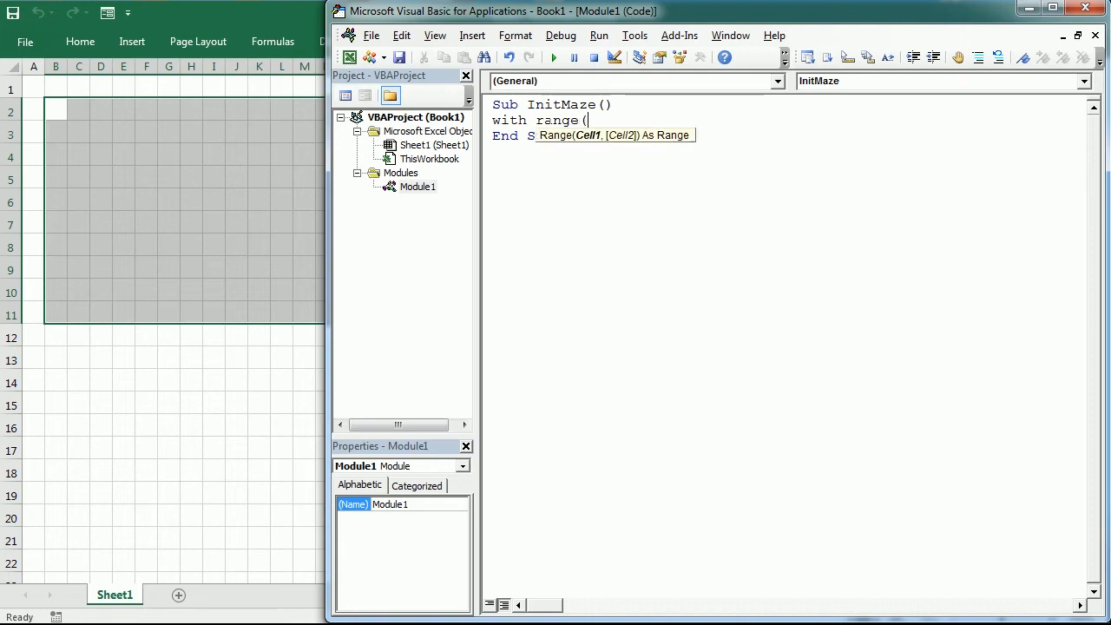
type("\"B2:")
type("U11")
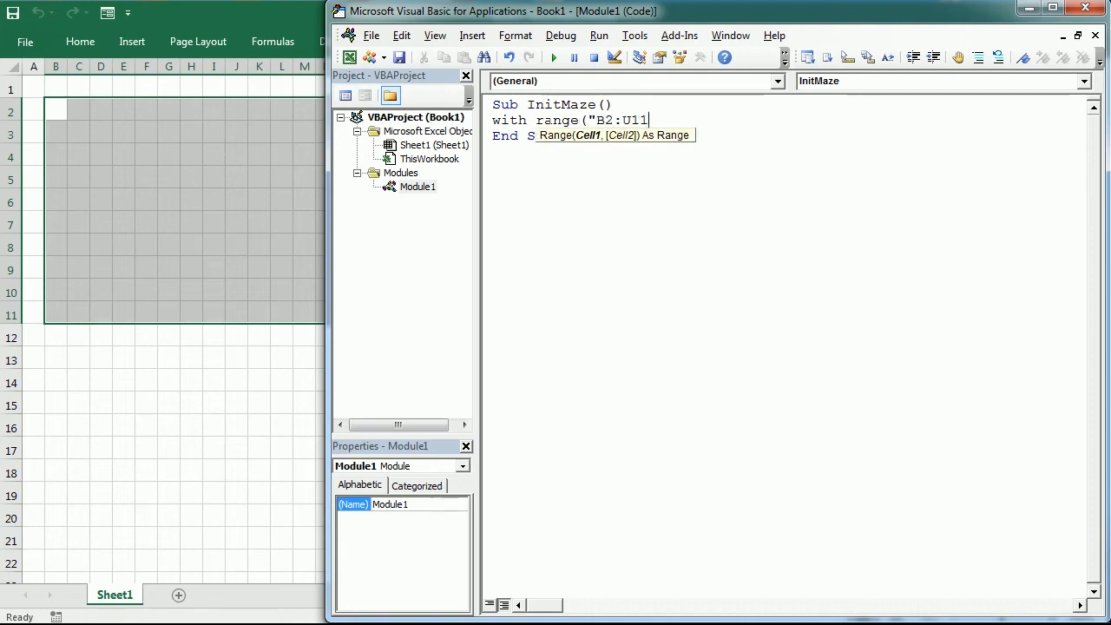
type("\")")
key("Return")
type(".")
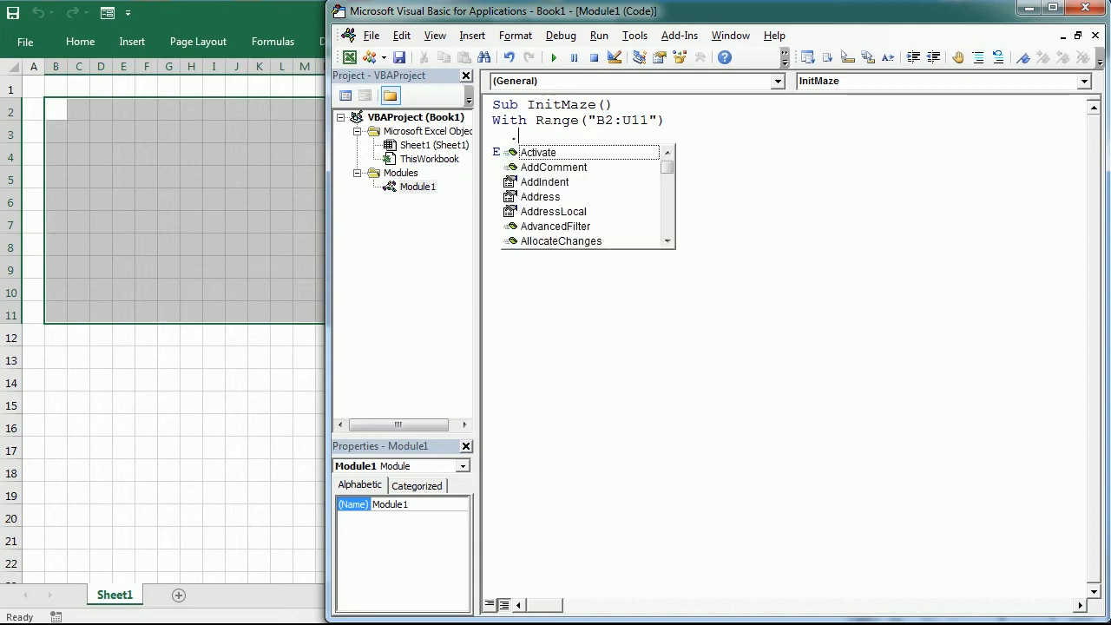
type("borders.weight")
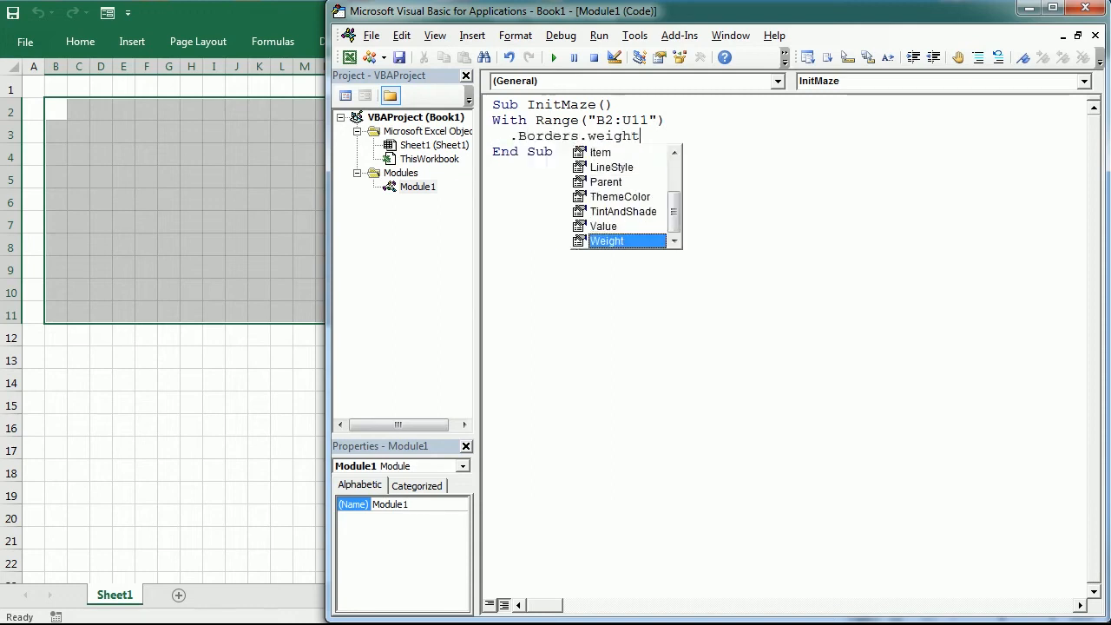
type("-=")
key("BackSpace")
type("=")
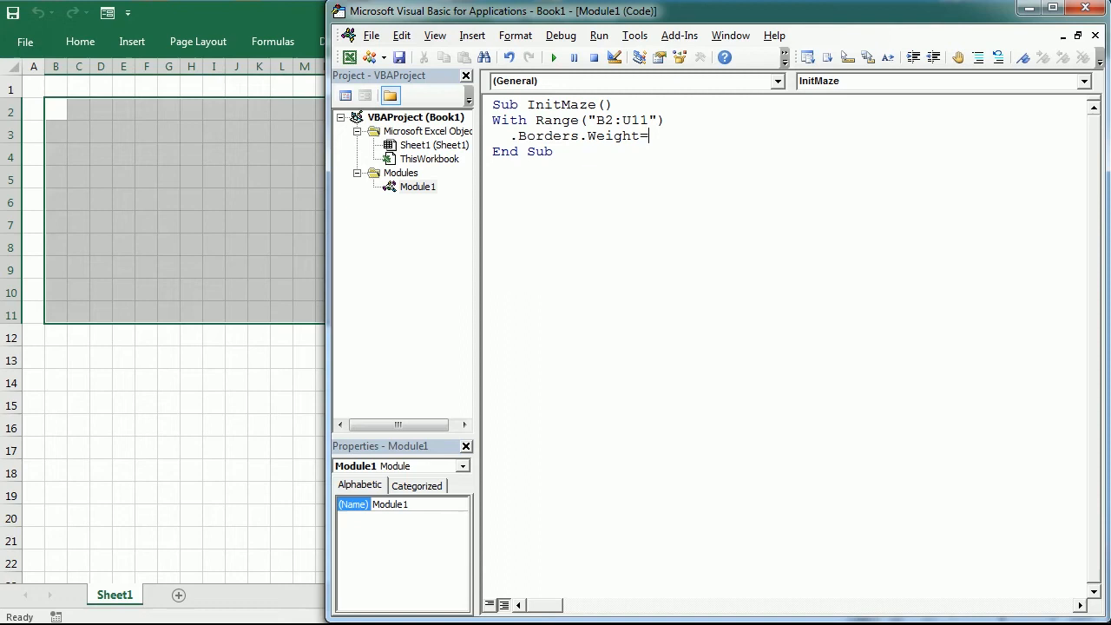
type("xlthick")
key("Return")
key("BackSpace")
key("BackSpace")
key("Return")
type("en")
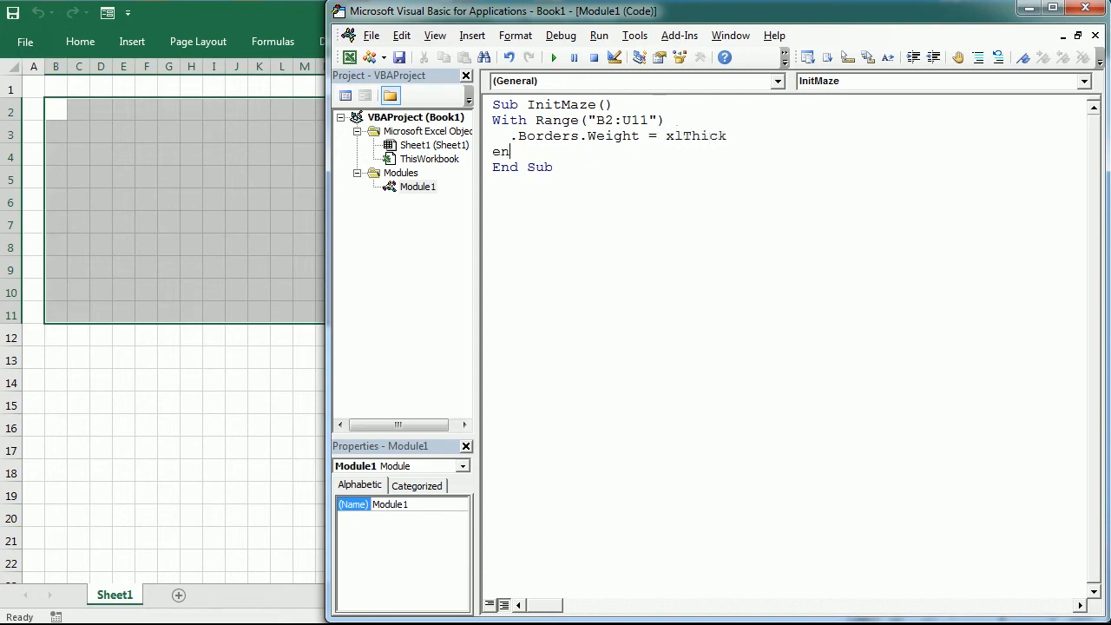
type("d with")
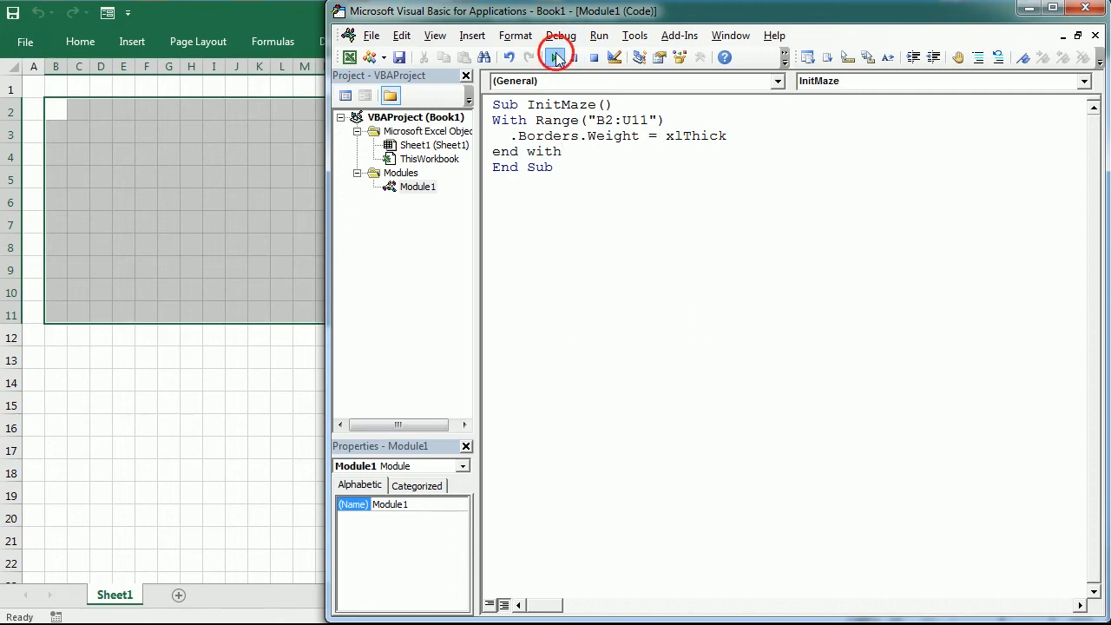
Run InitMaze, add .Interior.Color = vbBlack inside the With block, and rerun it
left_click(553, 57)
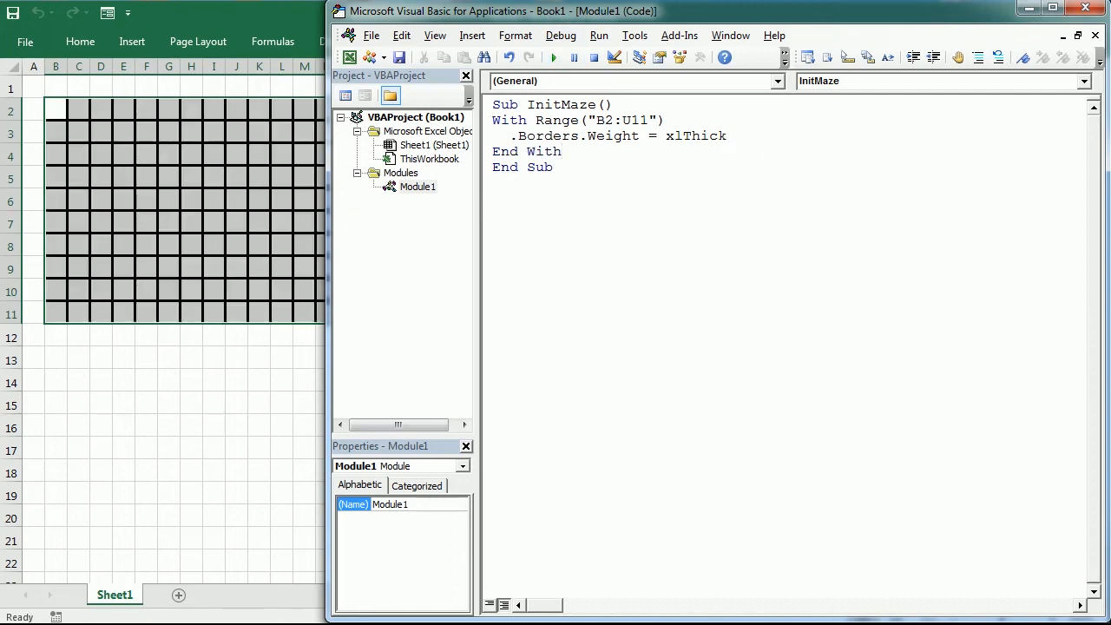
key("Return")
type(".interiro")
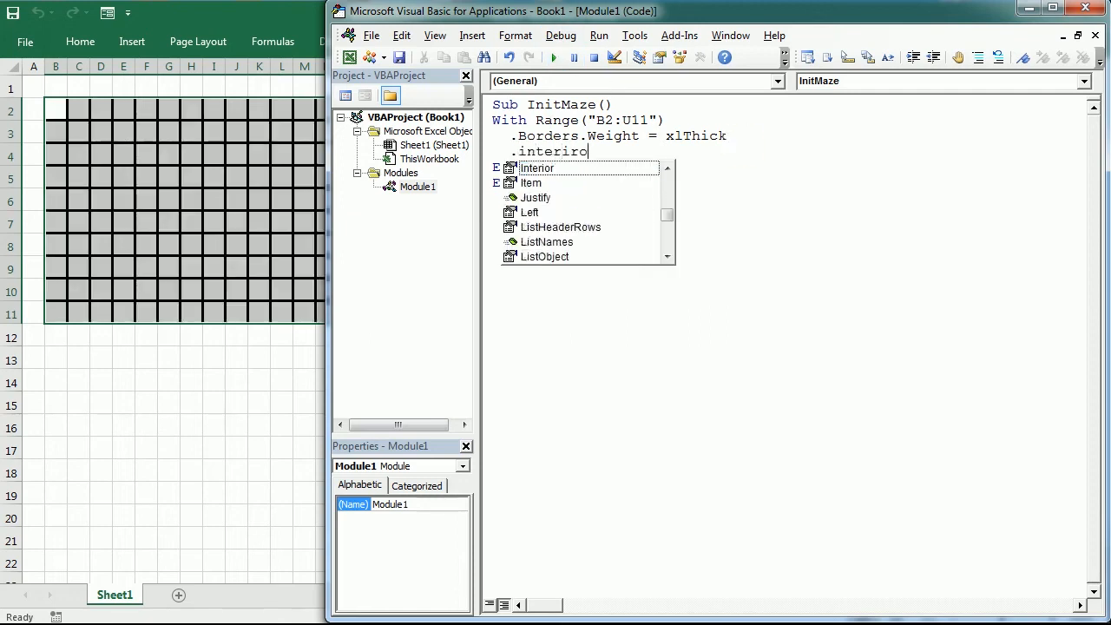
key("BackSpace")
key("BackSpace")
type("or.")
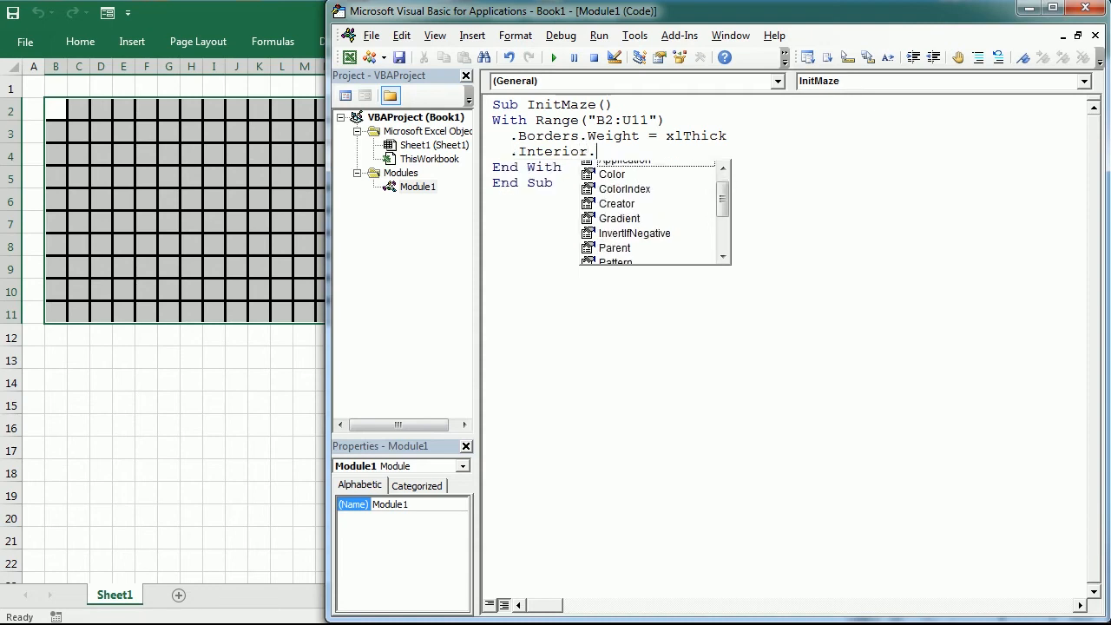
type("Color=vbblac")
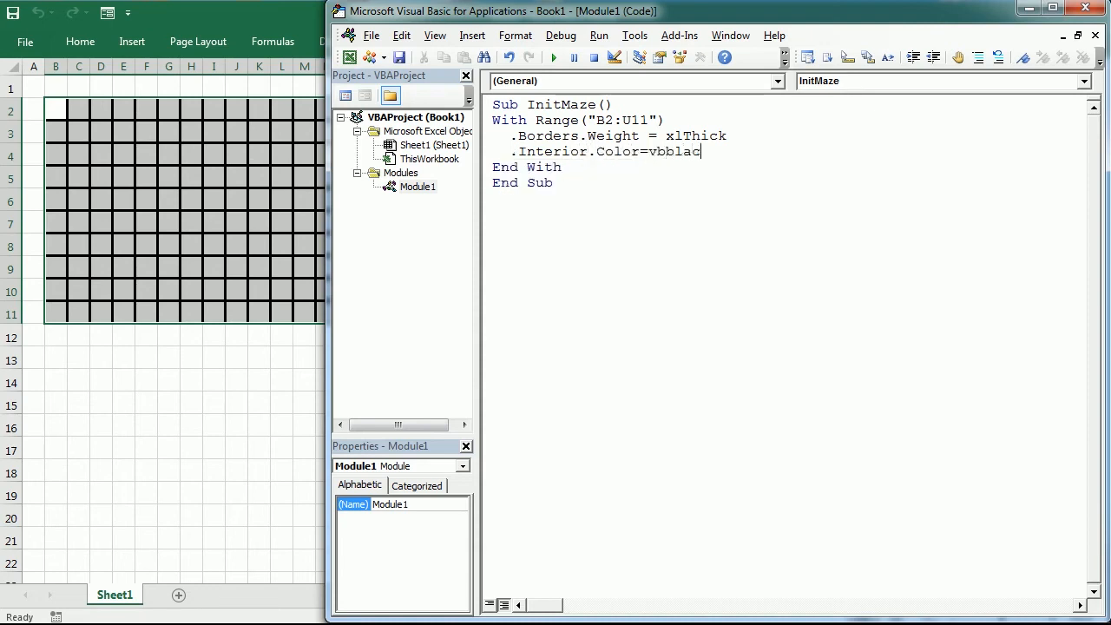
type("k")
left_click(553, 57)
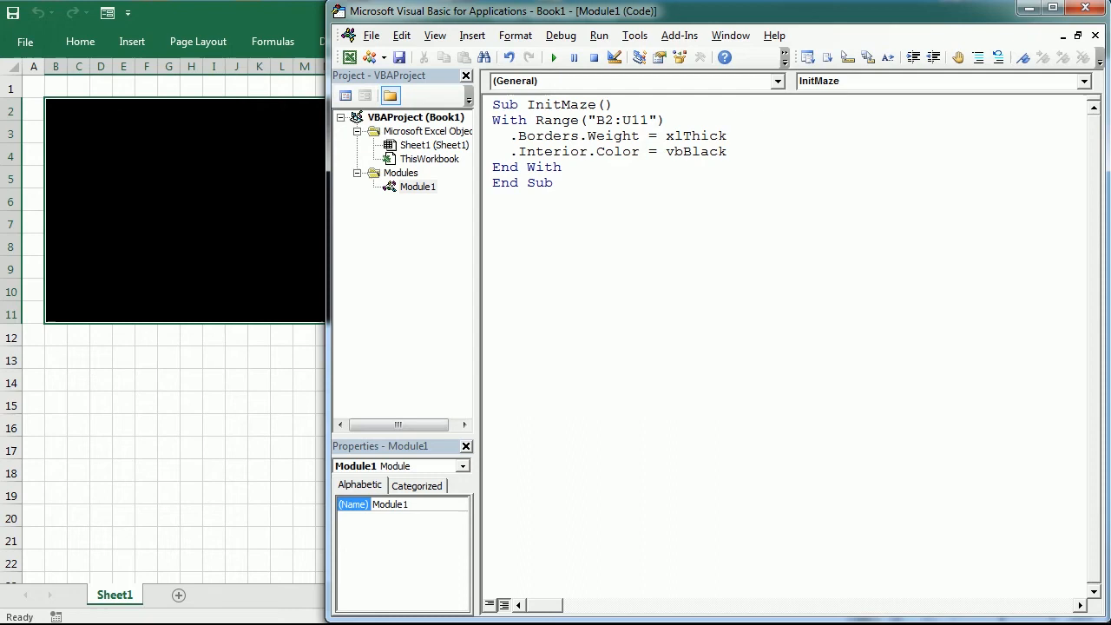
left_click(592, 167)
Declare 'Dim r As Integer, c As Integer' at the top of the module
key("Return")
type("r")
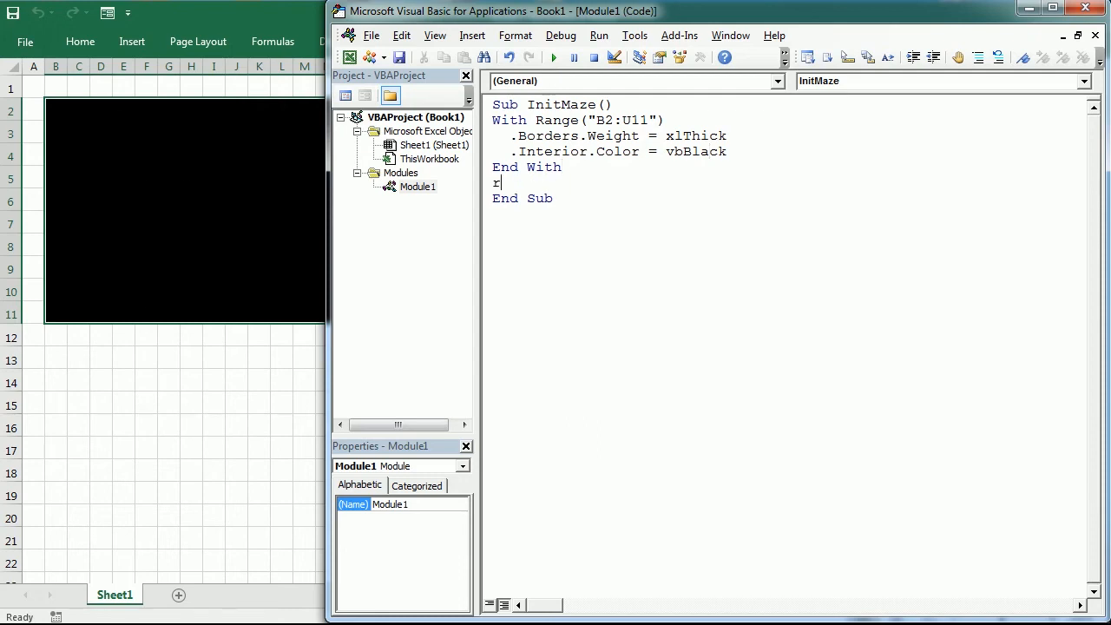
type("=2:")
type("c=2")
left_click(63, 113)
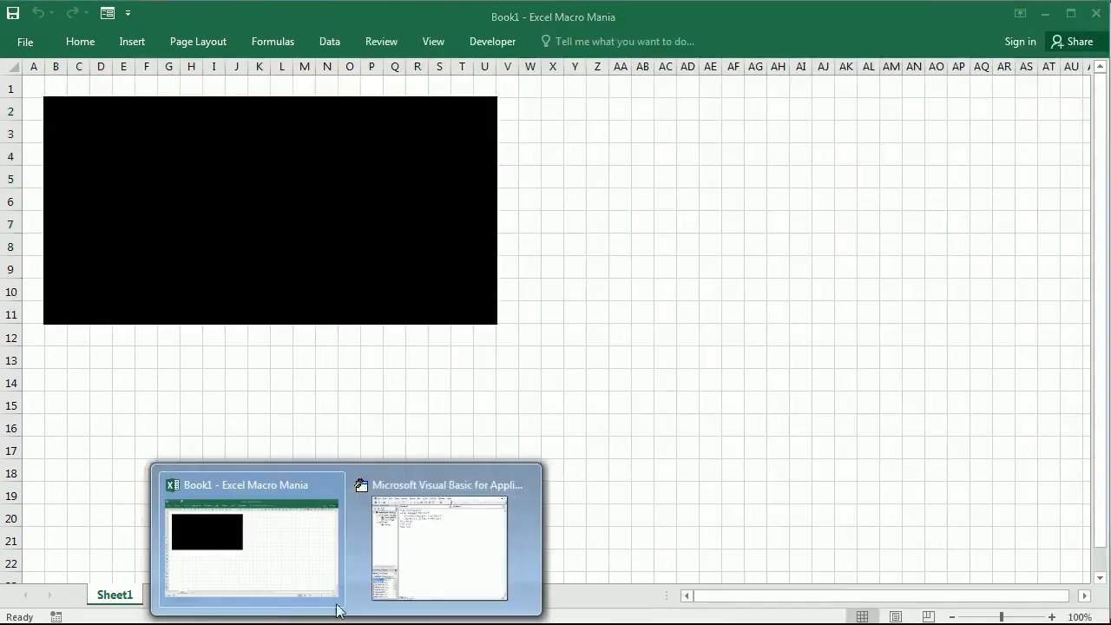
left_click(414, 552)
type("r = 2: c = 2")
left_click(493, 104)
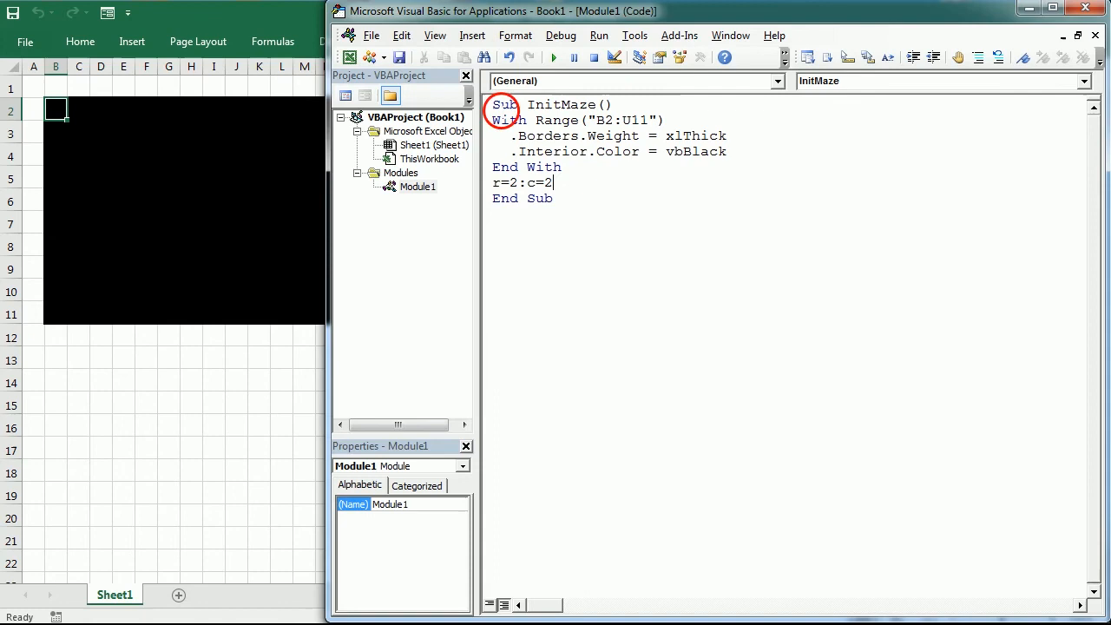
key("Return")
key("Up")
type("de")
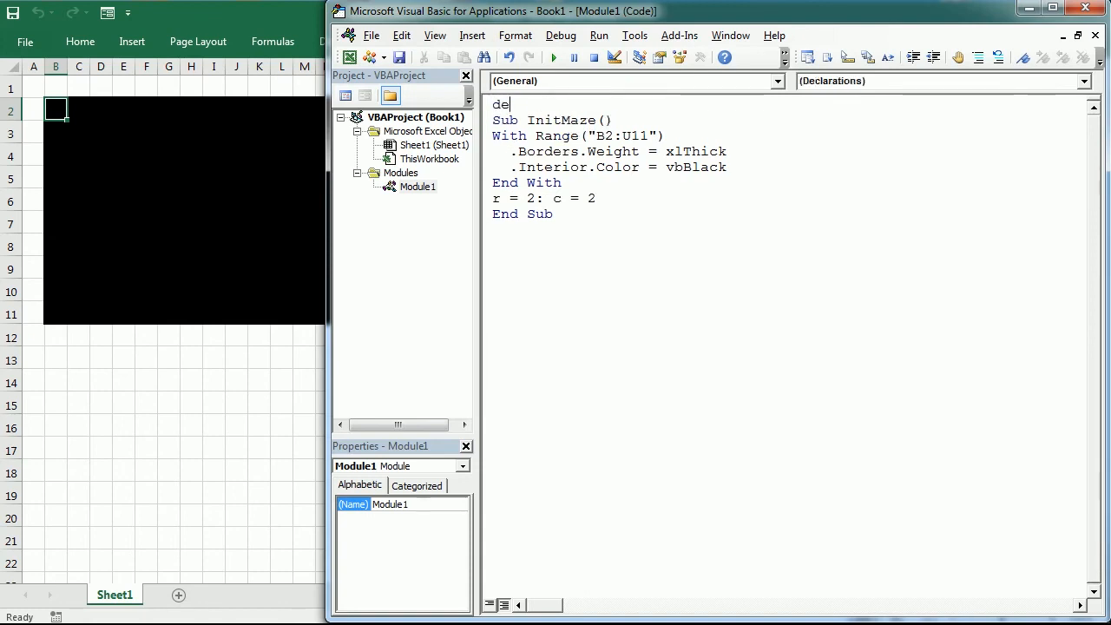
key("BackSpace")
type("im")
type(" r as ")
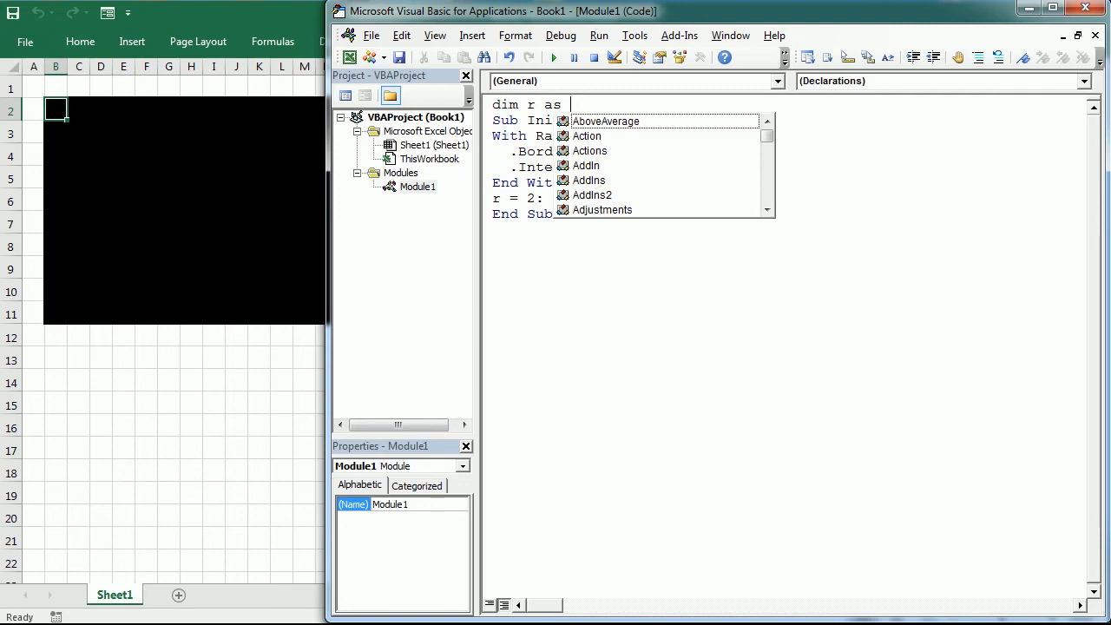
type("Integ")
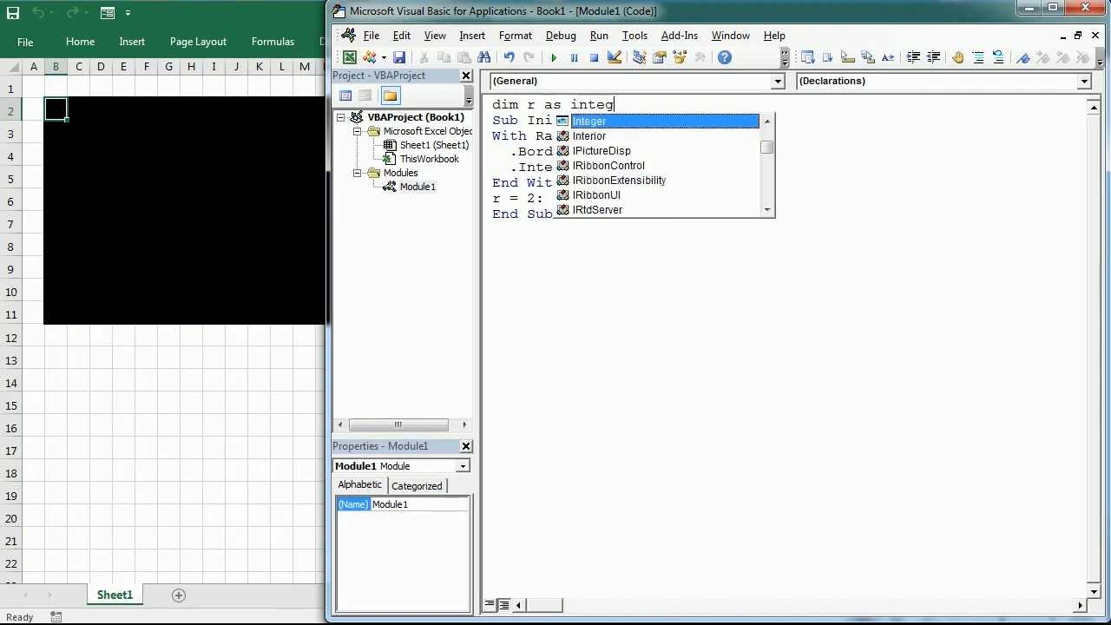
type("er, c as i")
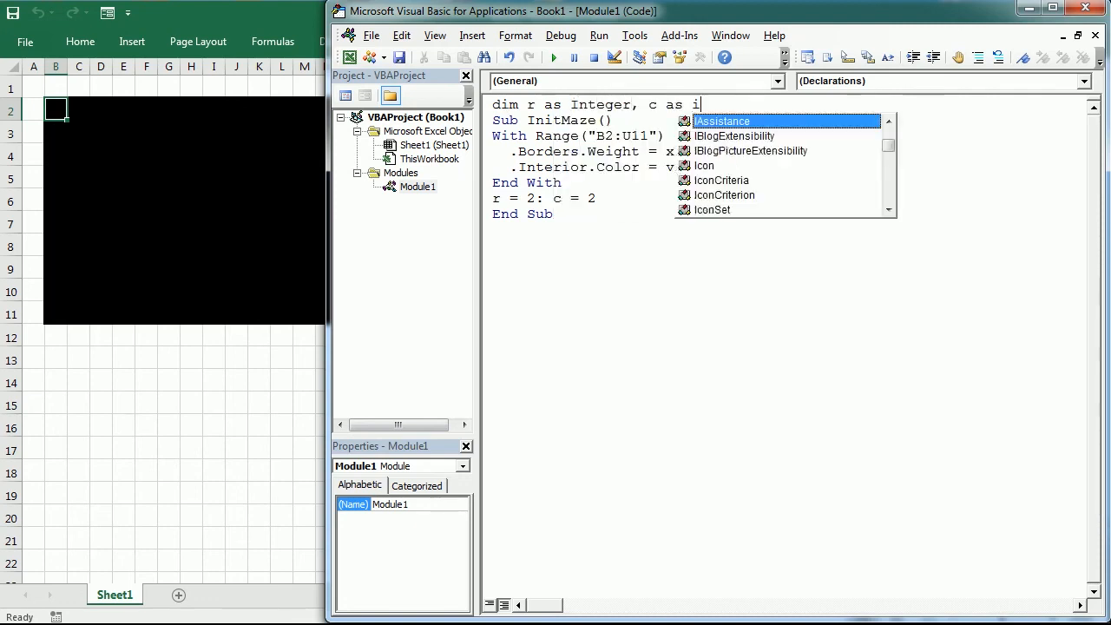
type("nteger")
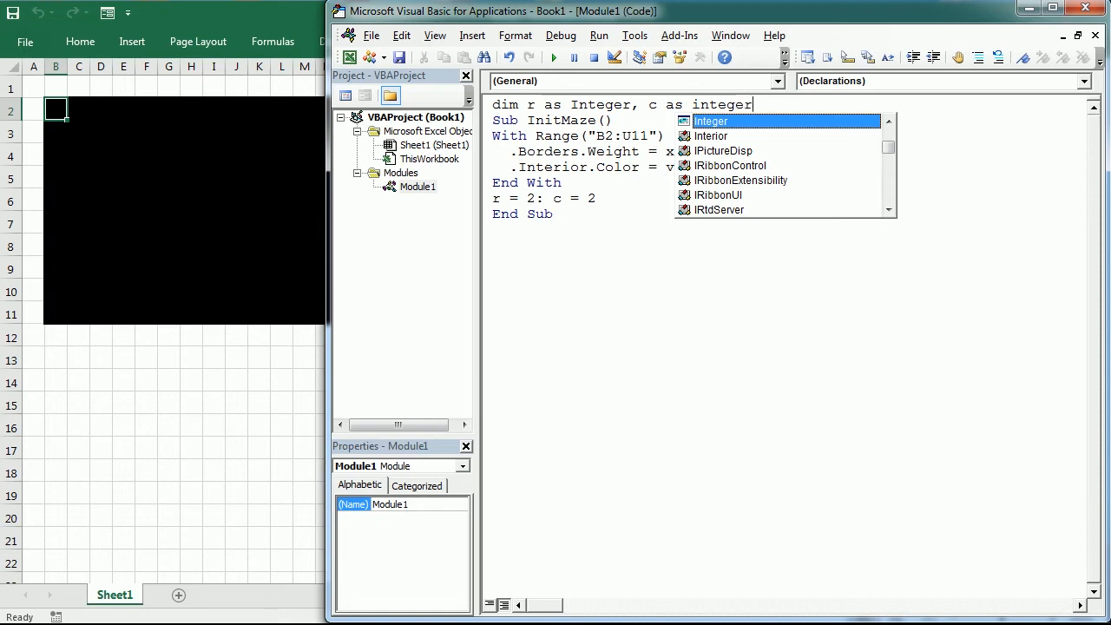
Add 'Call CaveMaze' after the r = 2: c = 2 start-position line in InitMaze
left_click(627, 201)
key("Return")
type("call")
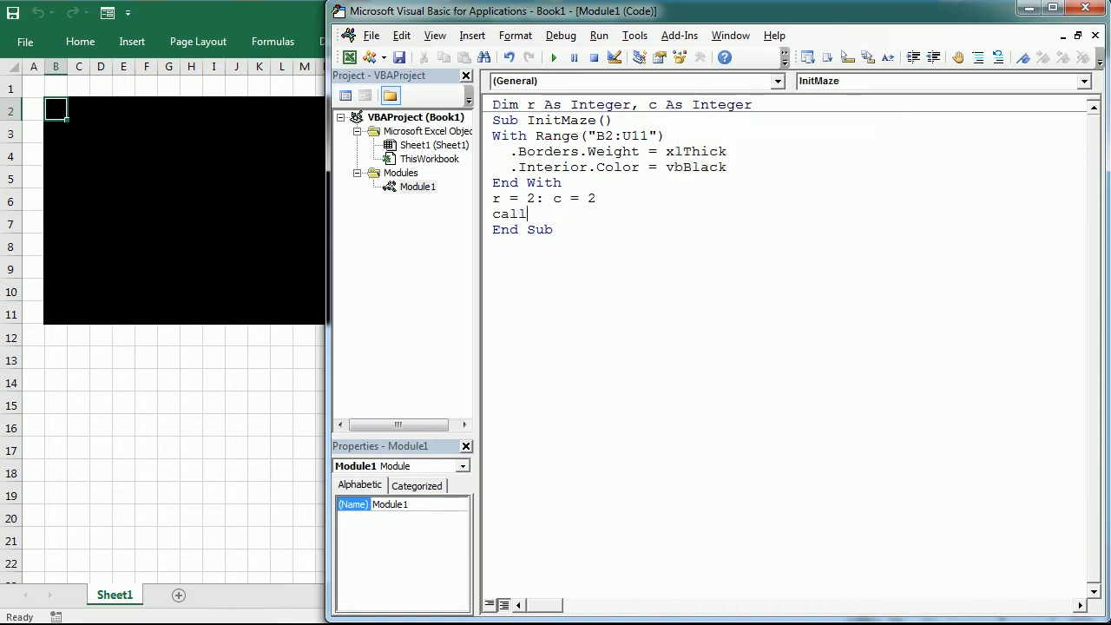
type(" Cave")
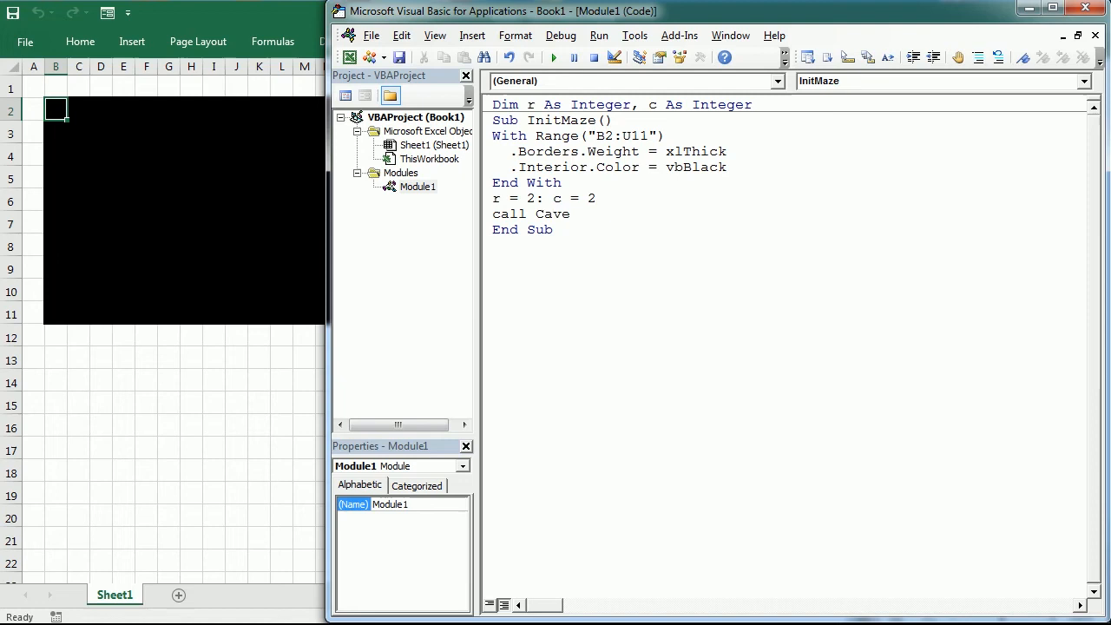
type("Maze")
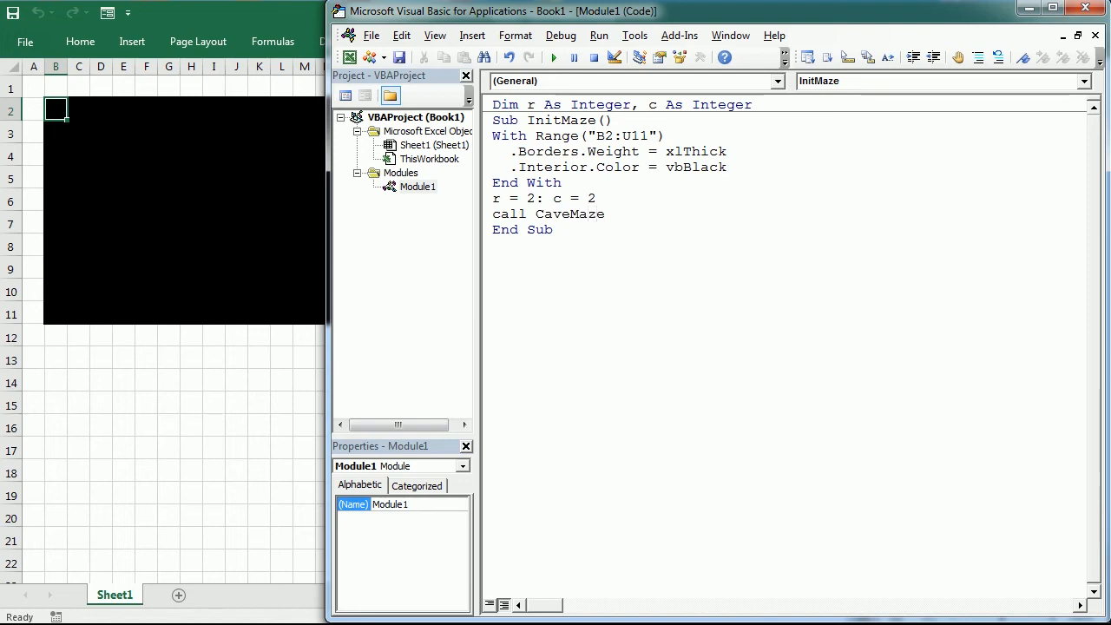
key("Down")
key("Down")
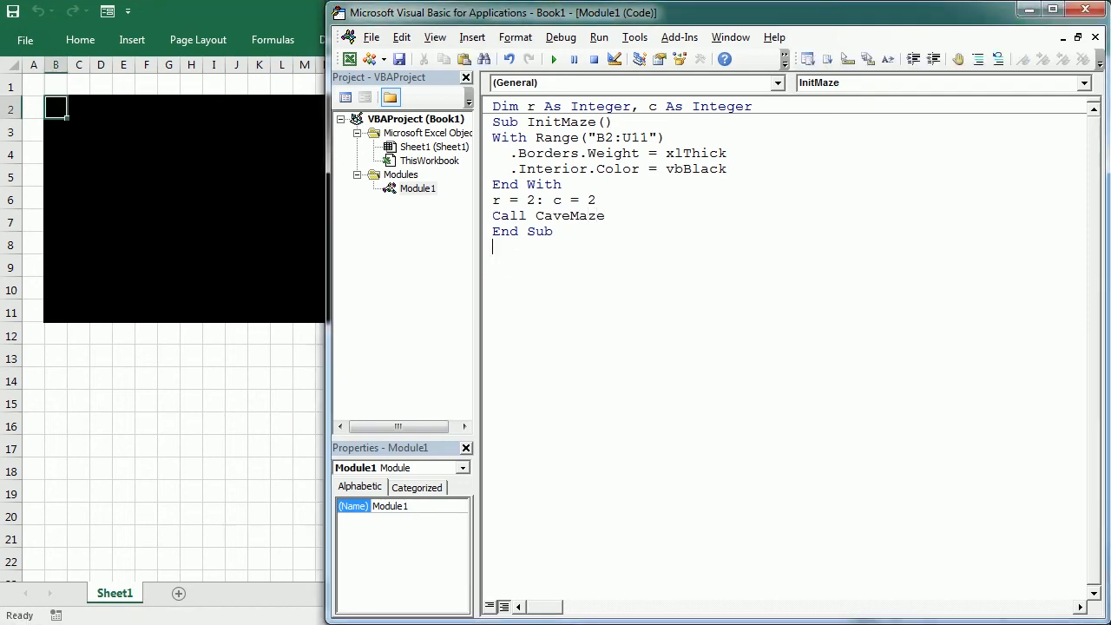
Write Sub CaveMaze with an If block turning Cells(r, c) vbBlue when its interior is vbBlack
left_click(504, 262)
type("sub ")
type("CaveM")
type("aze")
key("Return")
type("if c")
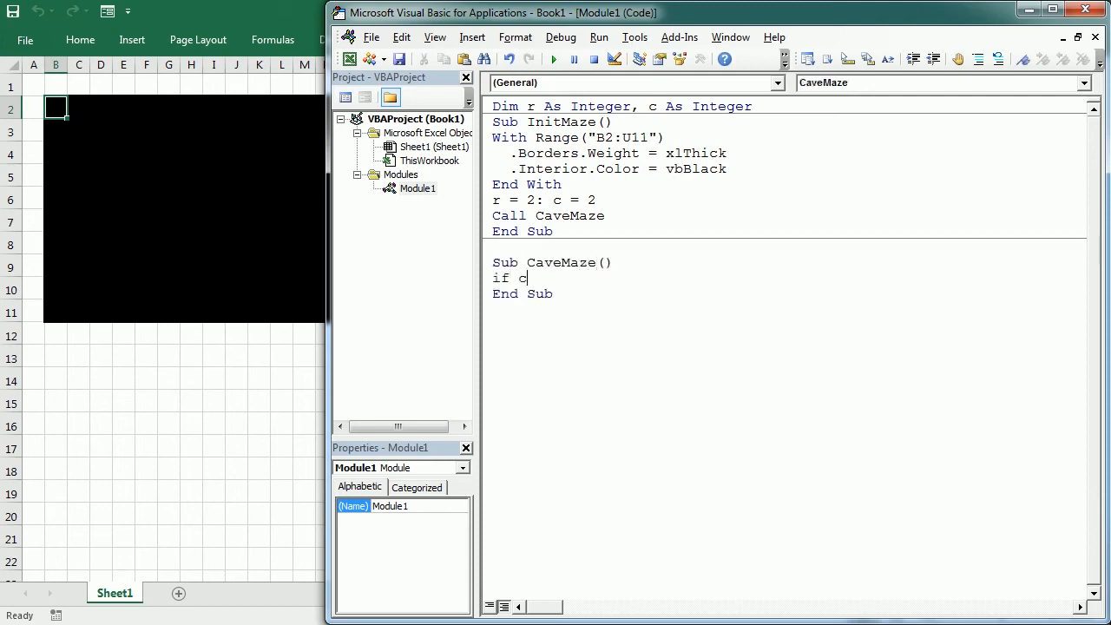
type("ells(rm")
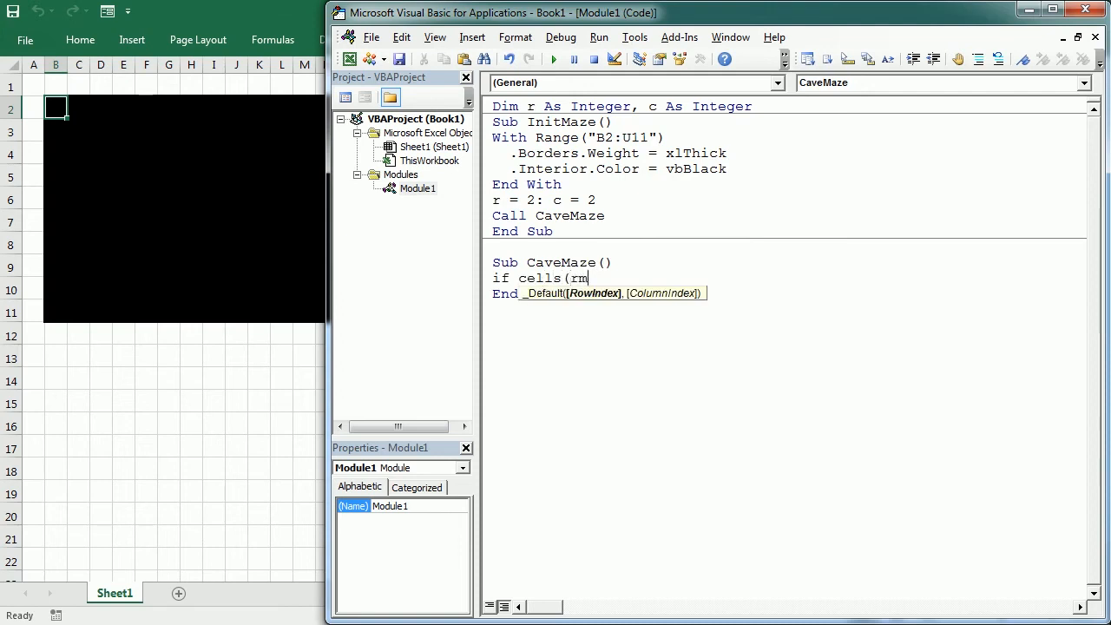
key("BackSpace")
type(",c).i")
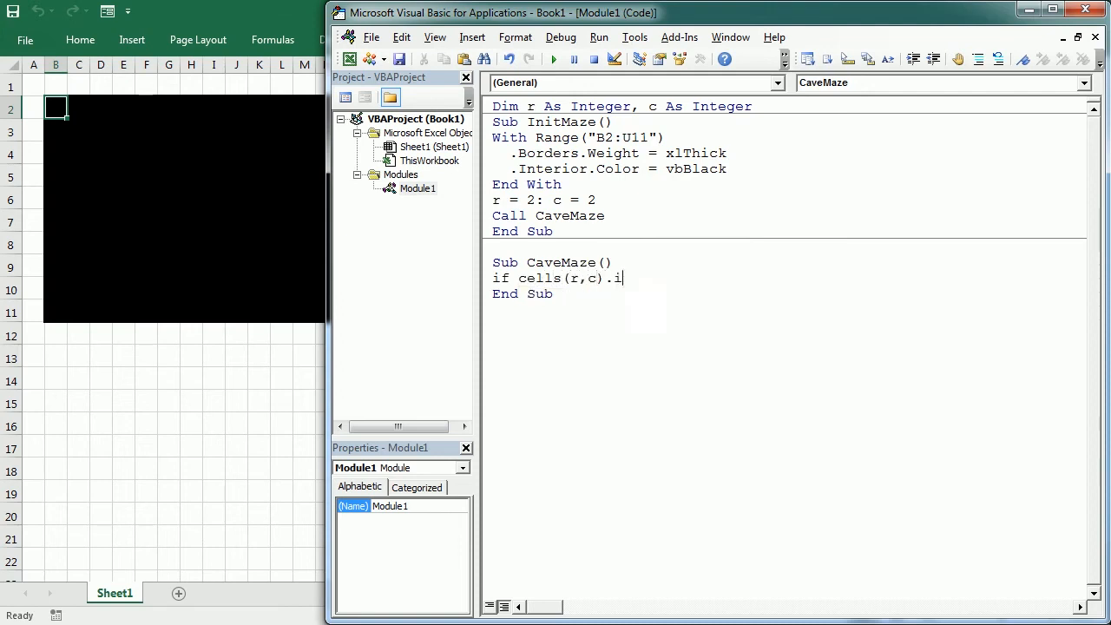
type("nterior.color=")
type("vbbla")
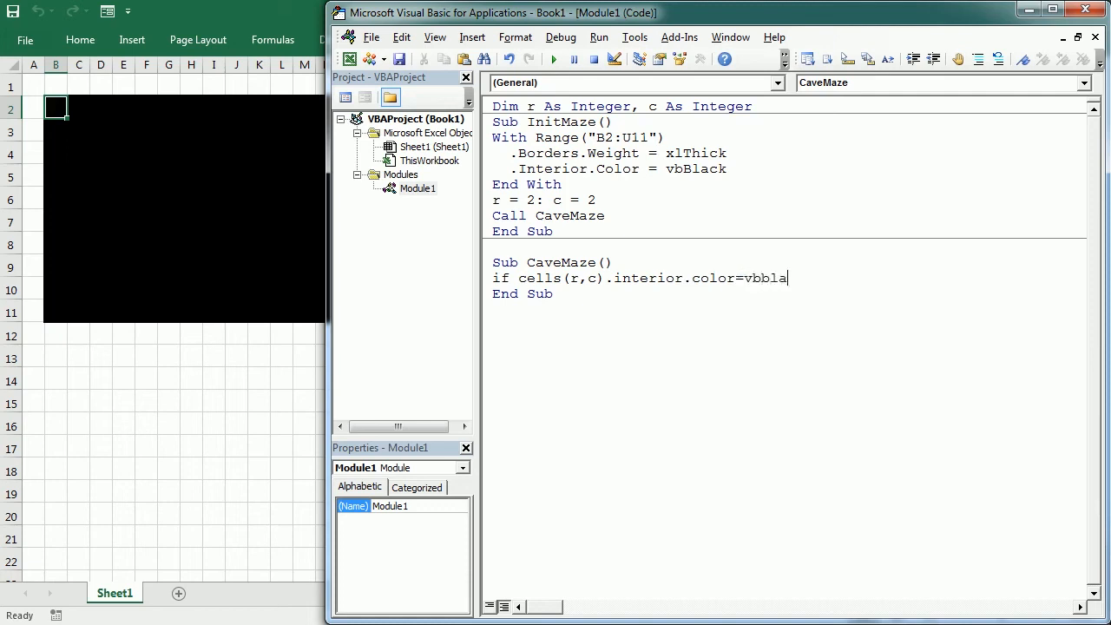
type("ck then")
key("Return")
type("ells")
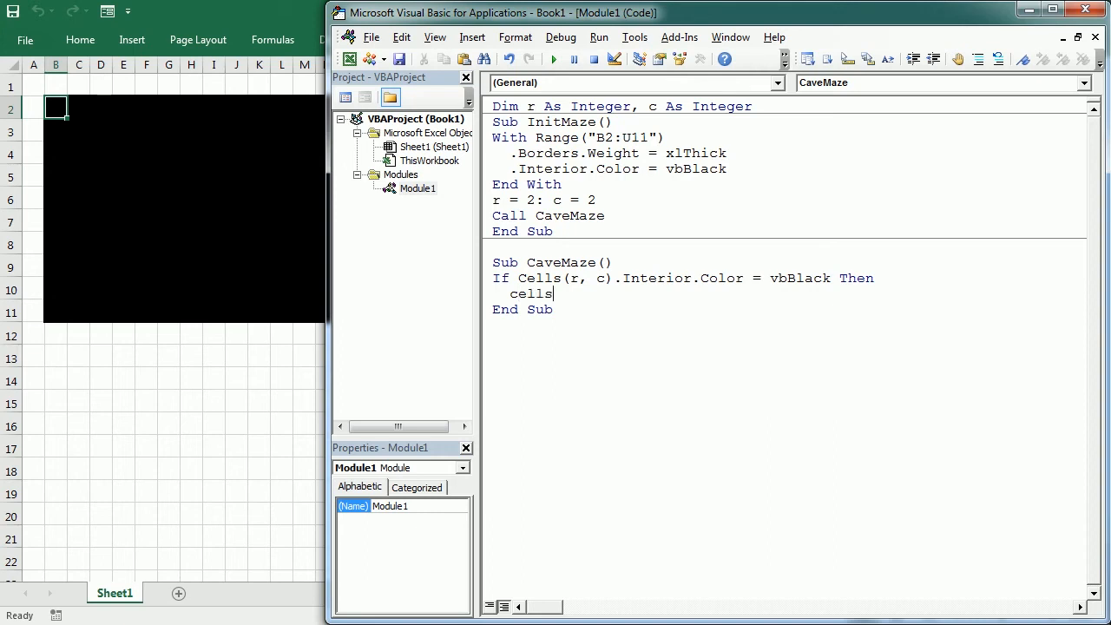
type("(r,c).i")
type("nterior.colo")
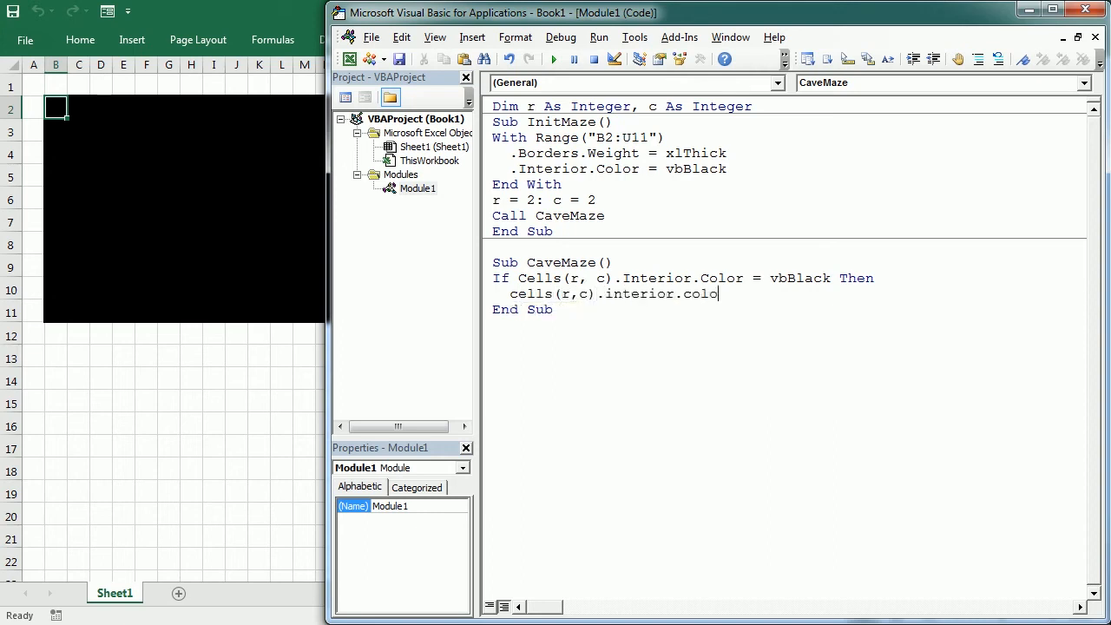
type("r=vbblu")
key("Return")
type("end if")
key("Return")
key("Return")
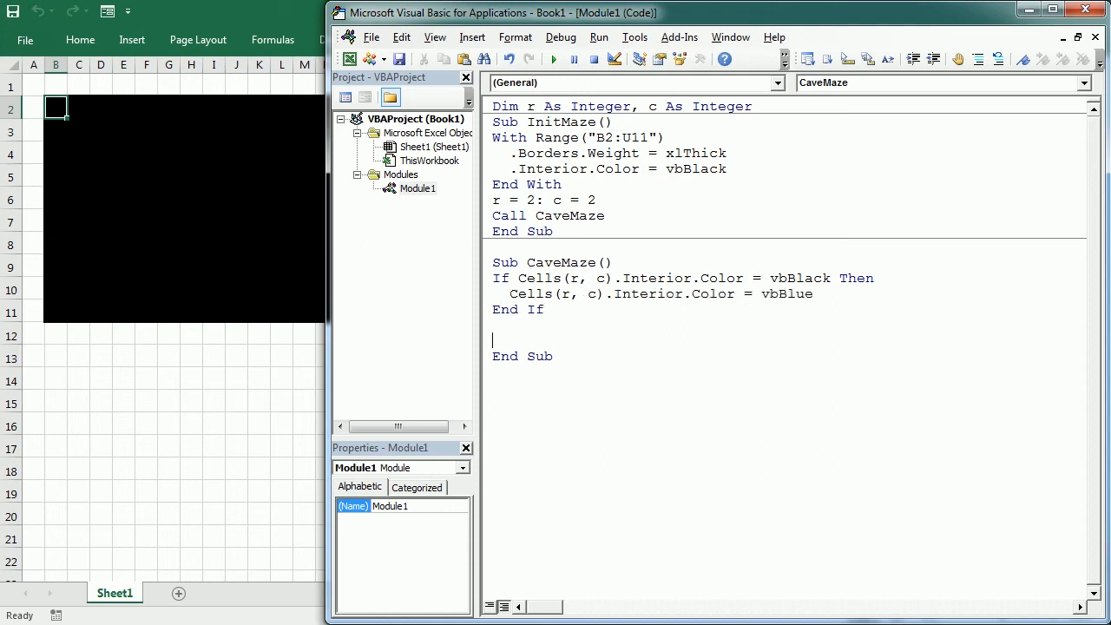
type("do")
Start a Do loop with Randomize and direc = Int((Rnd * 4) + 1)
key("Return")
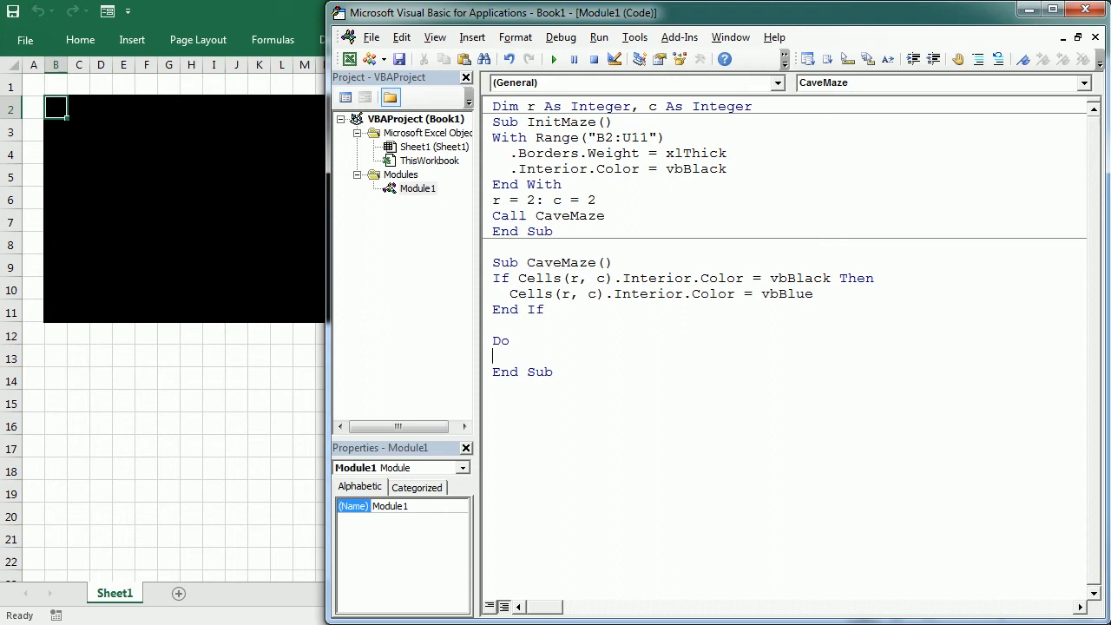
type("ran")
type("domize")
key("Return")
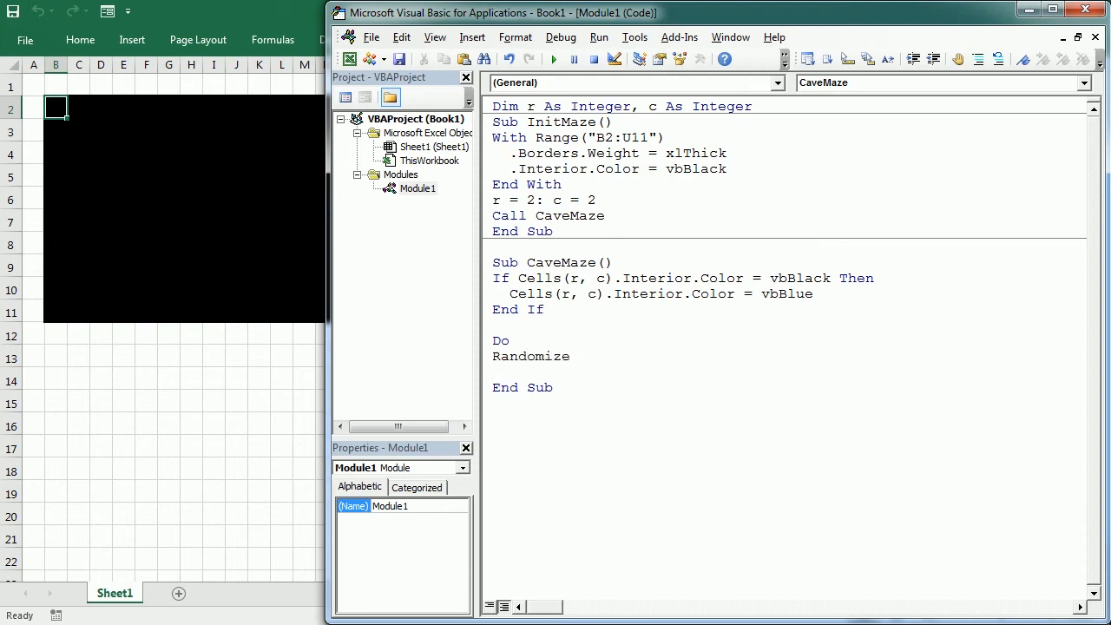
type("direc=int((rnd*")
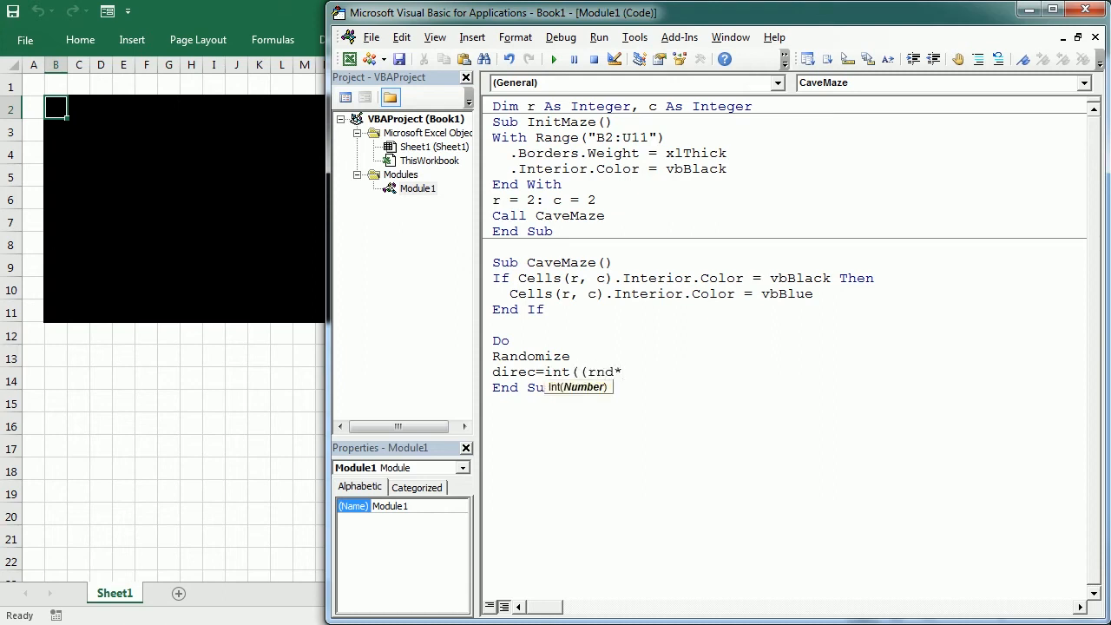
type("4)+1")
type(")")
key("Return")
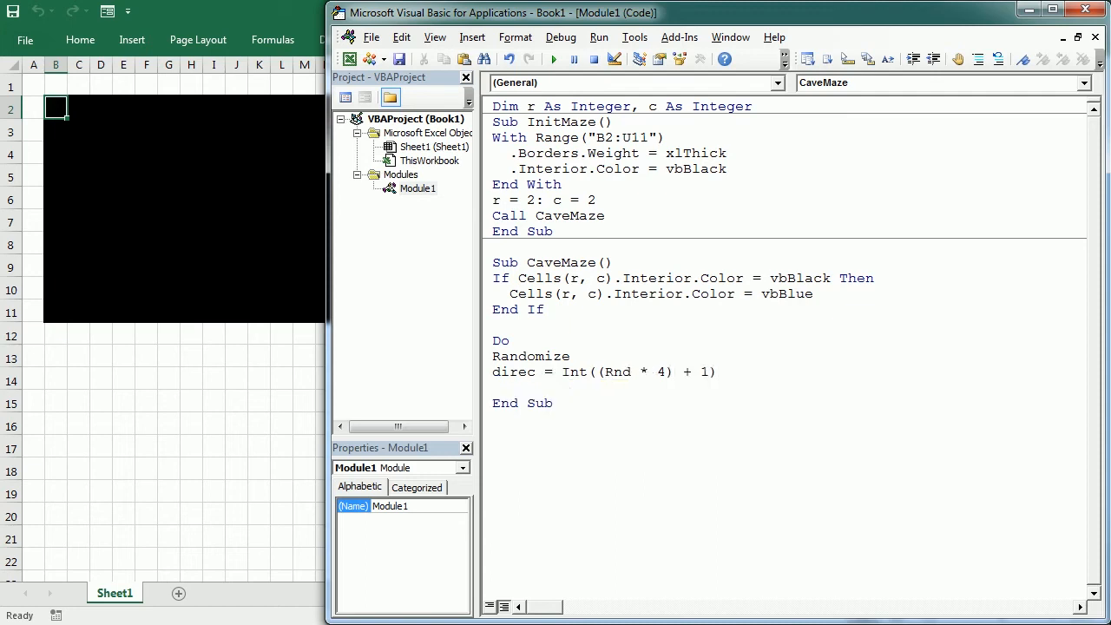
type("ifdirec=1 ")
type("and cell")
type("s(r+1,c")
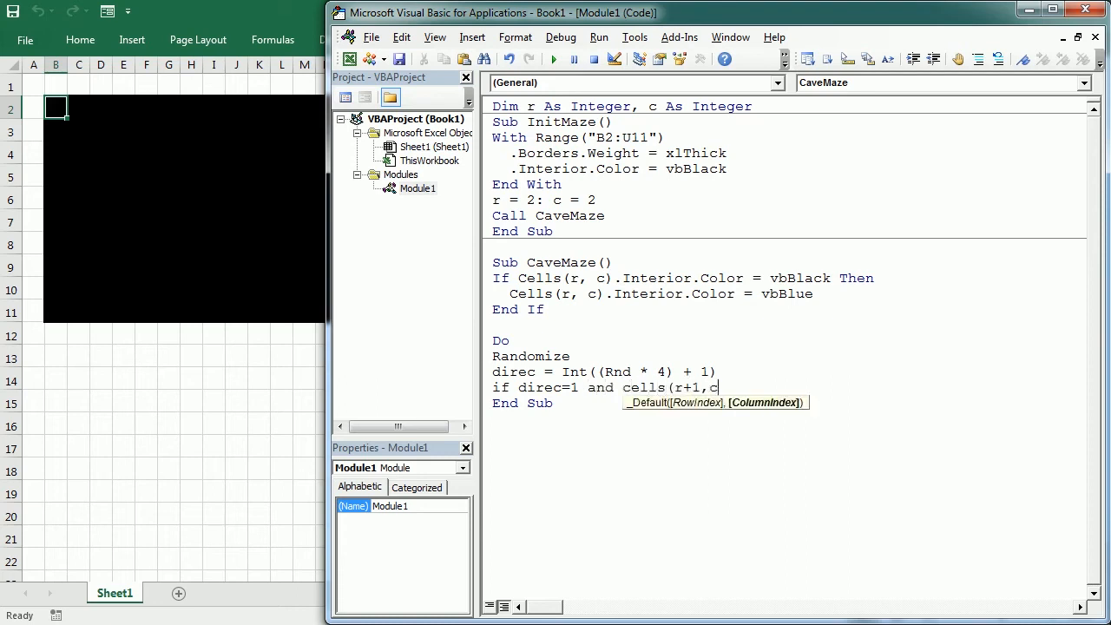
type(").inte")
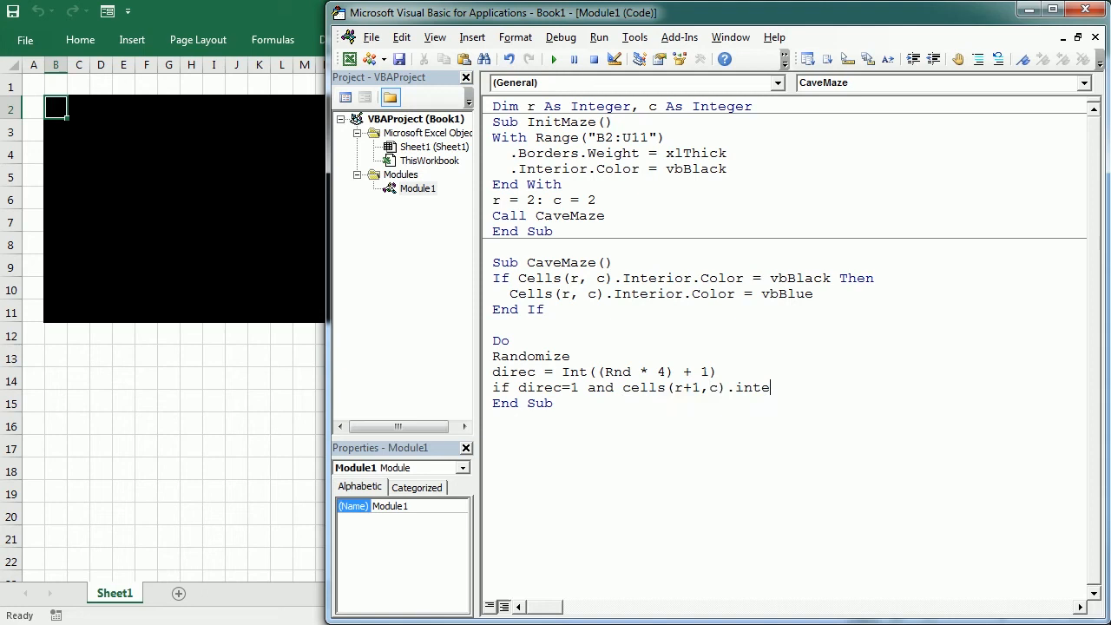
type("rior.")
type("color=vb")
type("bblack th")
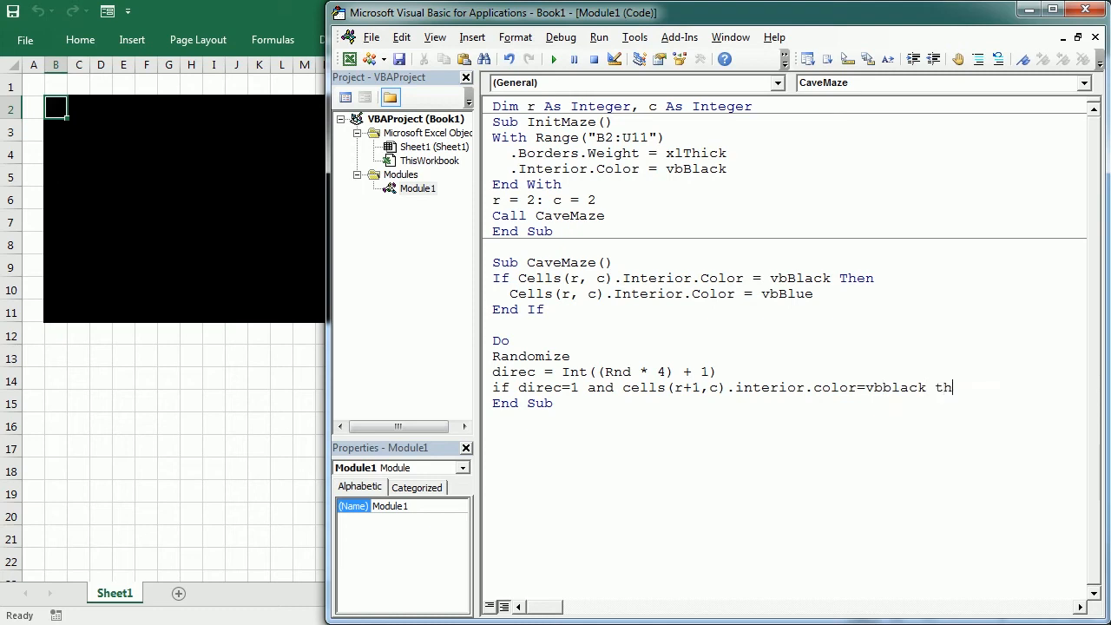
type("en")
Write the direc = 1 branch: if the cell below is black, clear xlEdgeBottom, r = r + 1, Exit Do
key("Return")
type("ce")
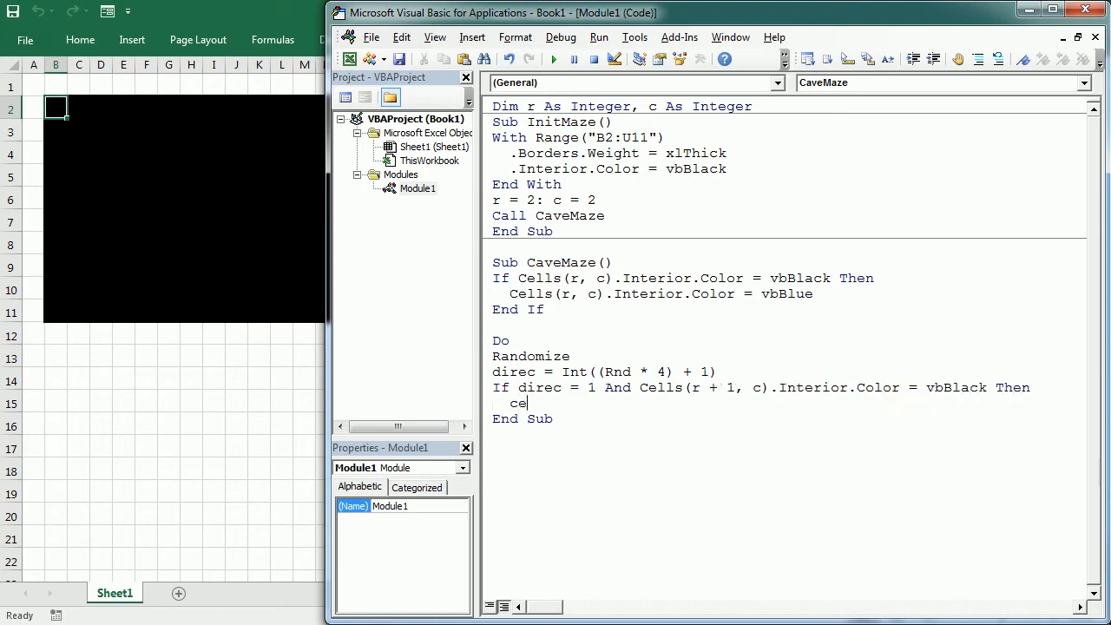
type("lls")
type("(r,")
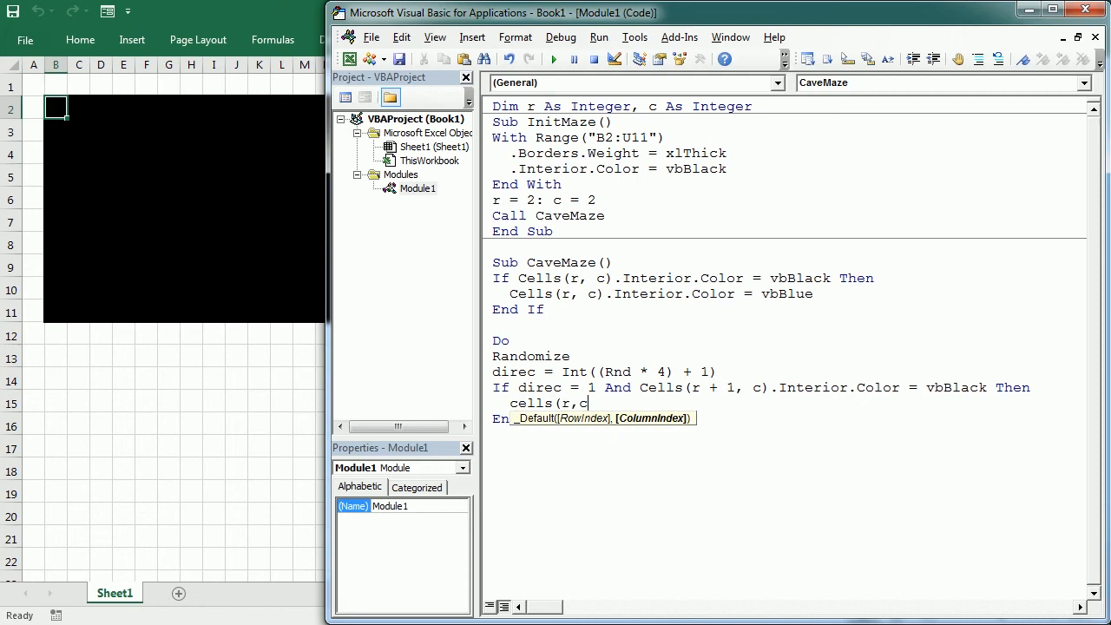
type("c)")
type(".interlo")
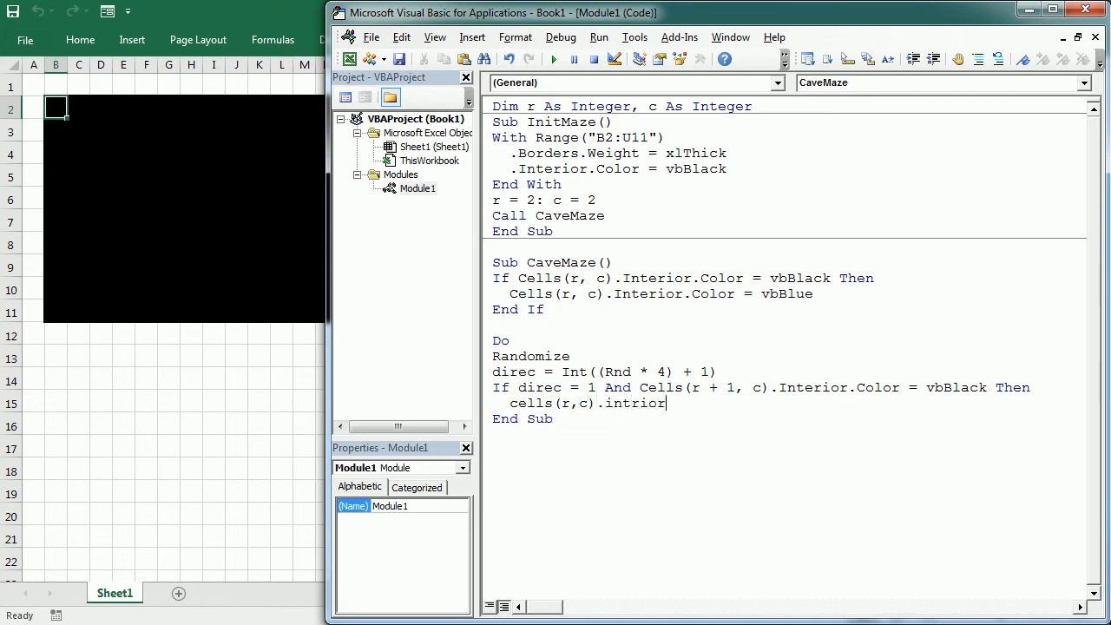
key("BackSpace")
key("BackSpace")
key("BackSpace")
key("BackSpace")
key("BackSpace")
key("BackSpace")
key("BackSpace")
type("bo")
type("rders(")
type("xledgebot")
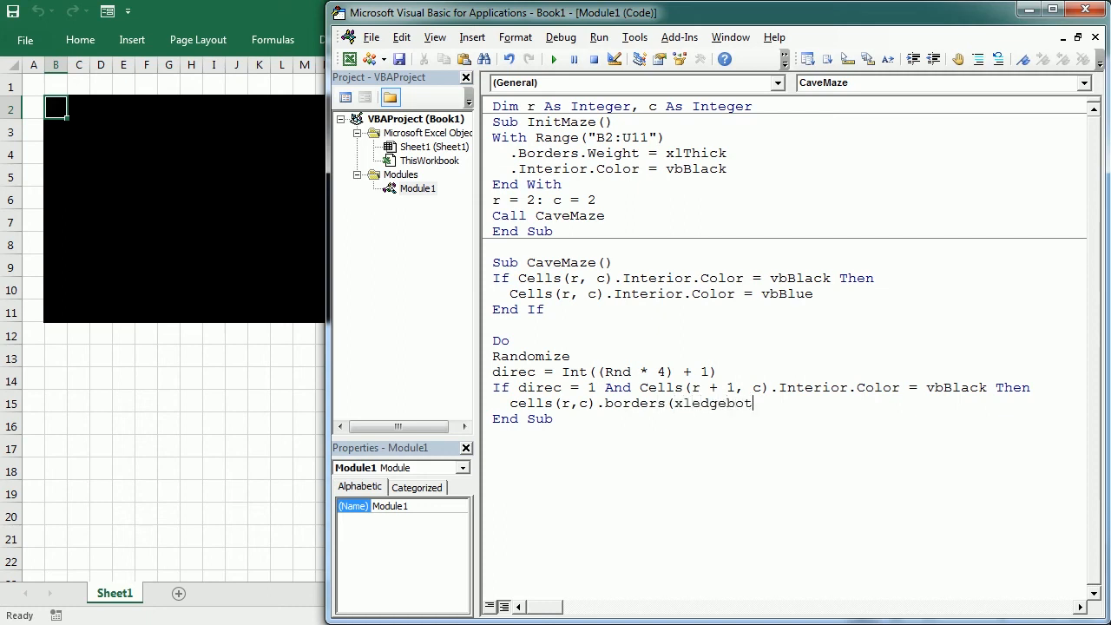
type("om).l")
type("inestyl")
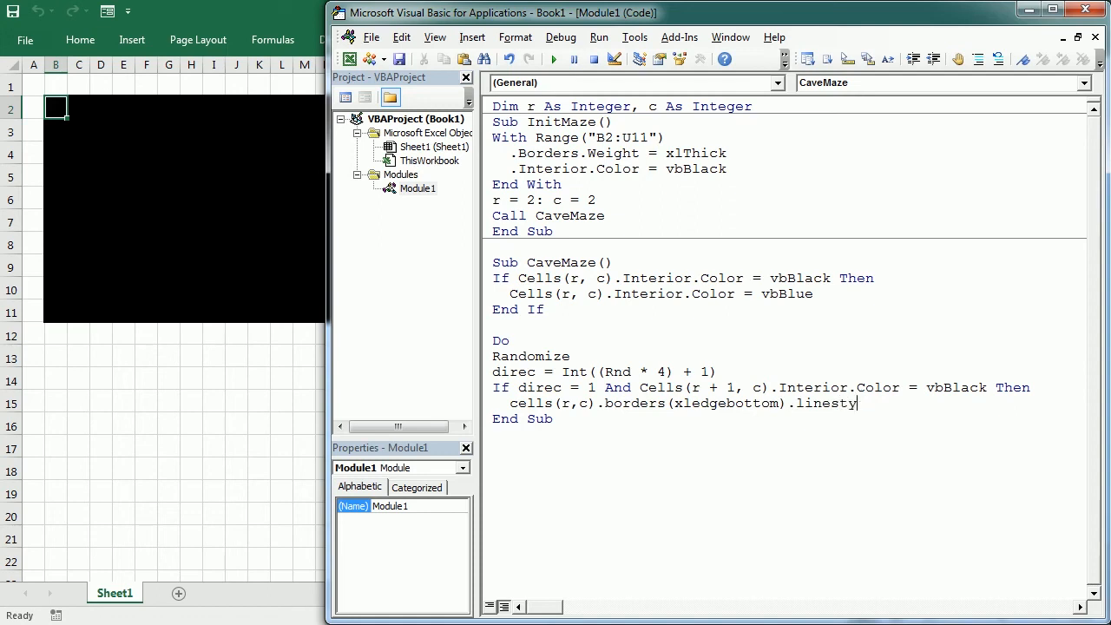
type("e=xl")
type("linestyle")
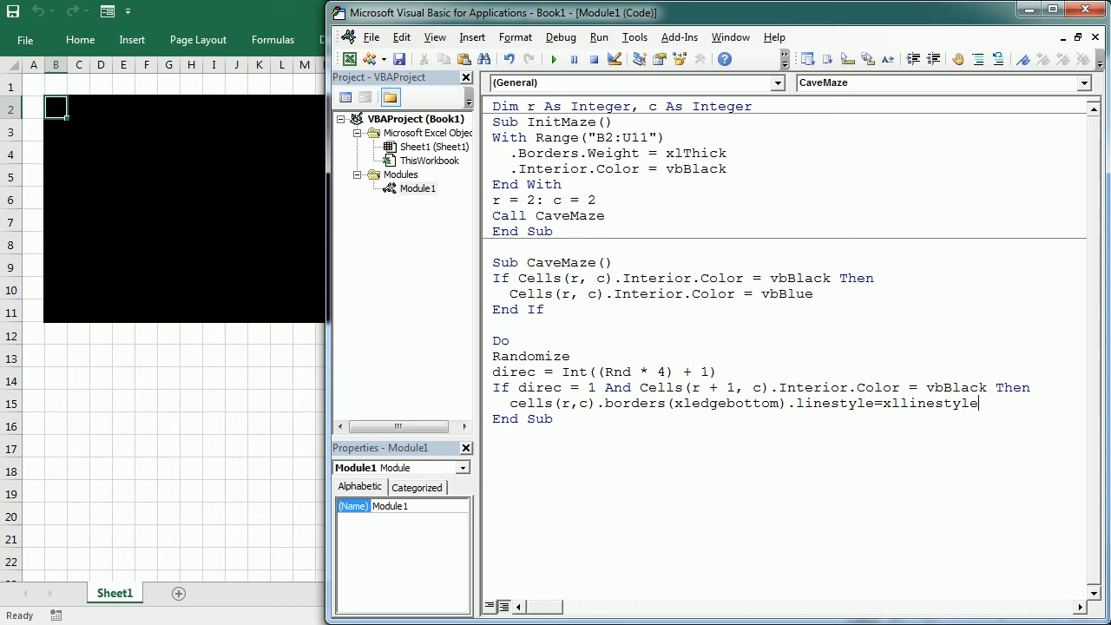
type("none")
key("Return")
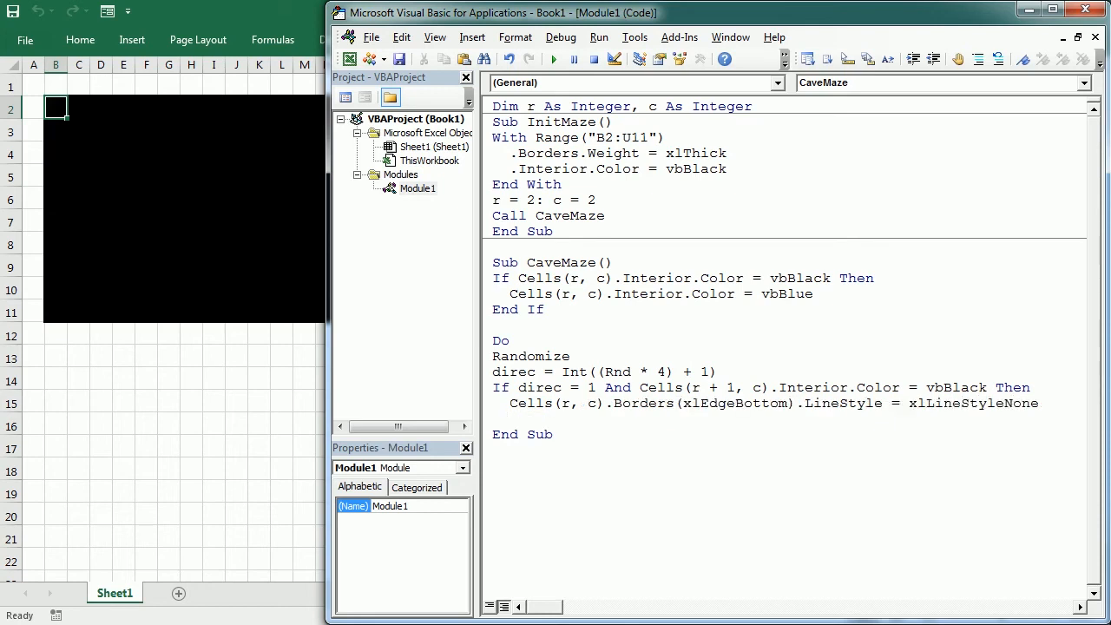
type("r=r+")
type("1")
key("Return")
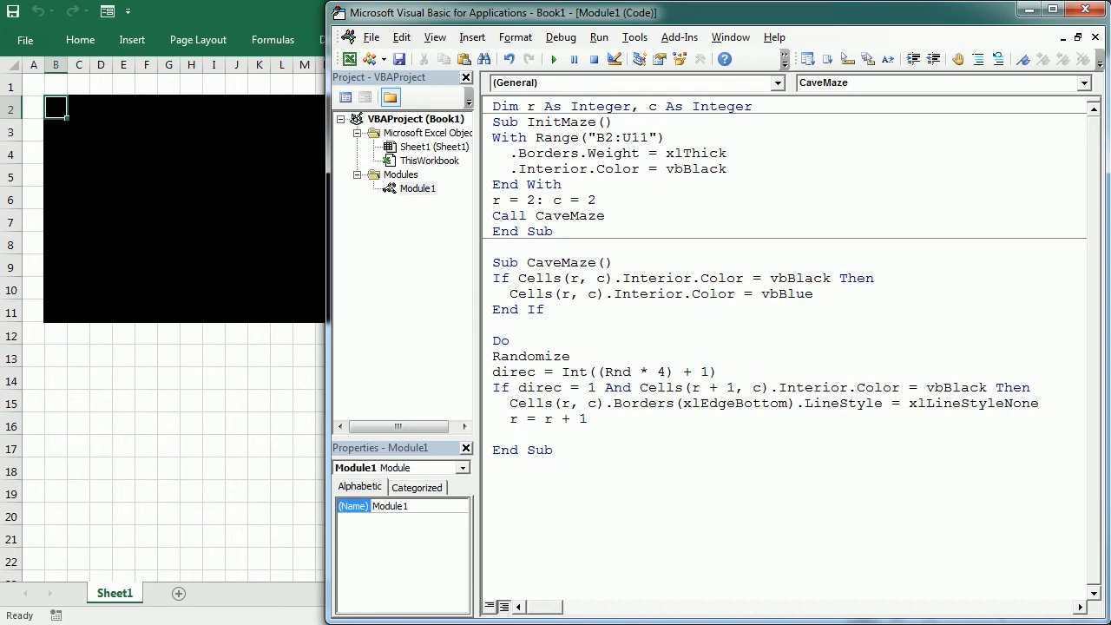
type("exit d")
type("o")
key("Return")
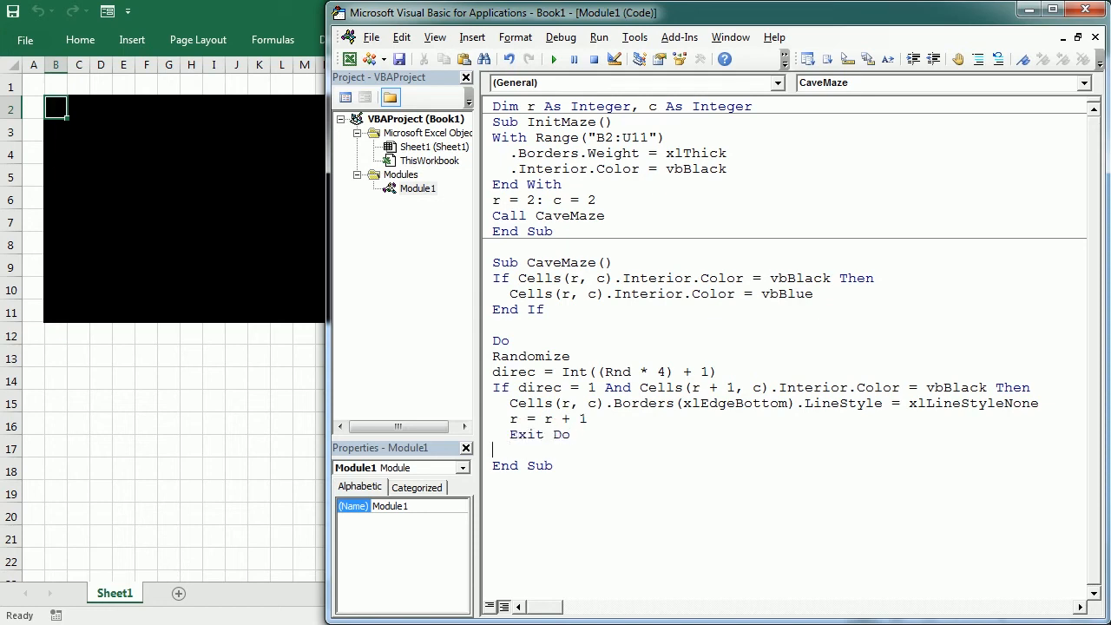
type("elseif")
type("direc=2")
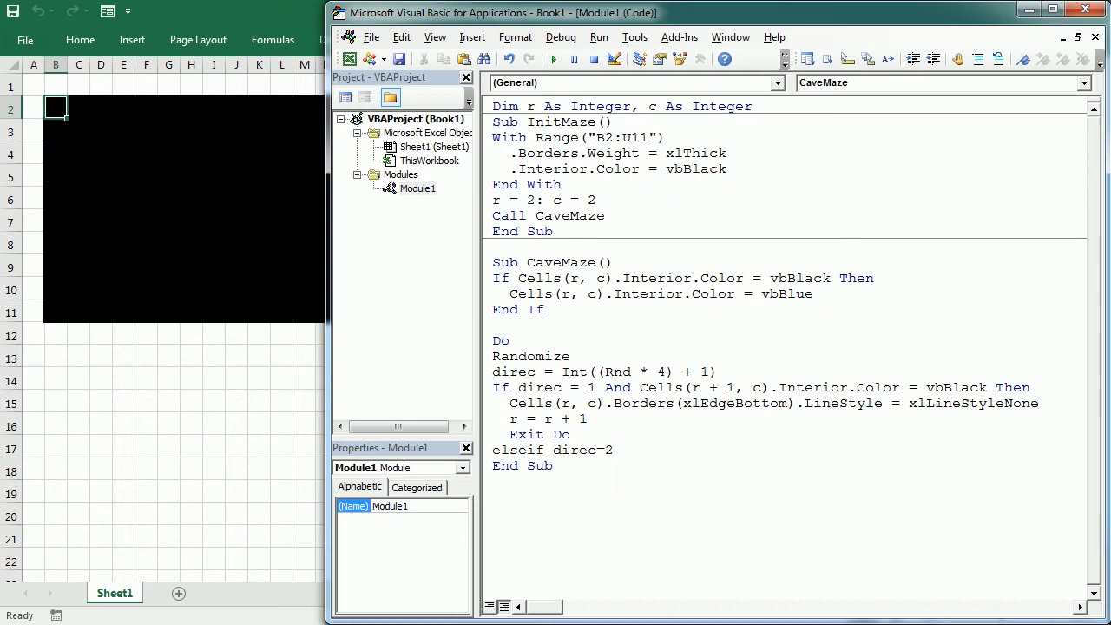
type(" and cells")
type("(r,c+1")
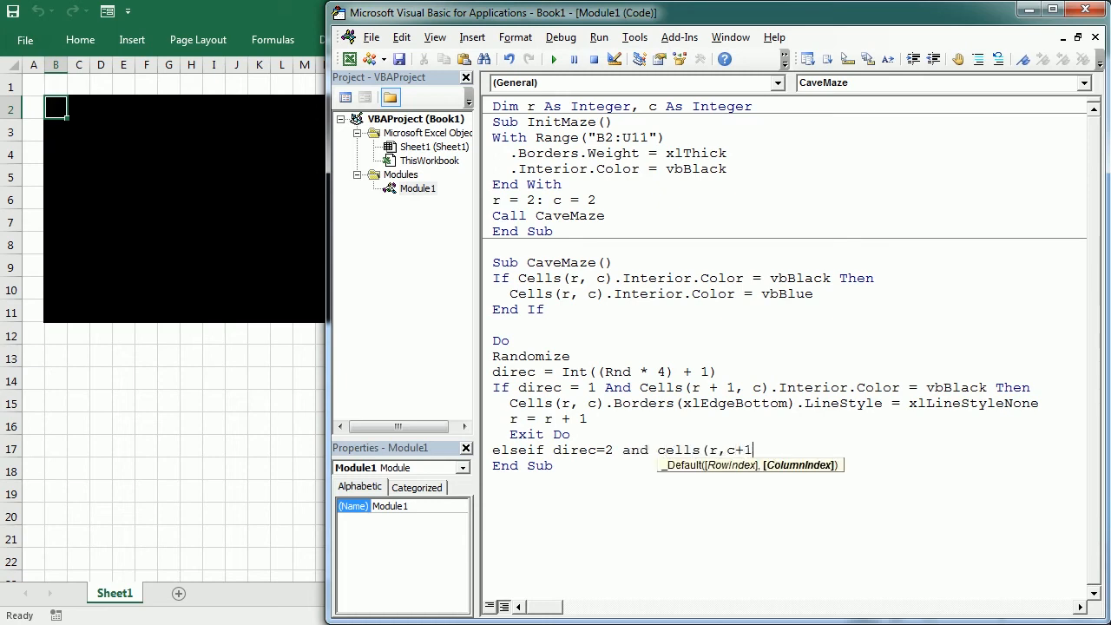
type(").interior.col")
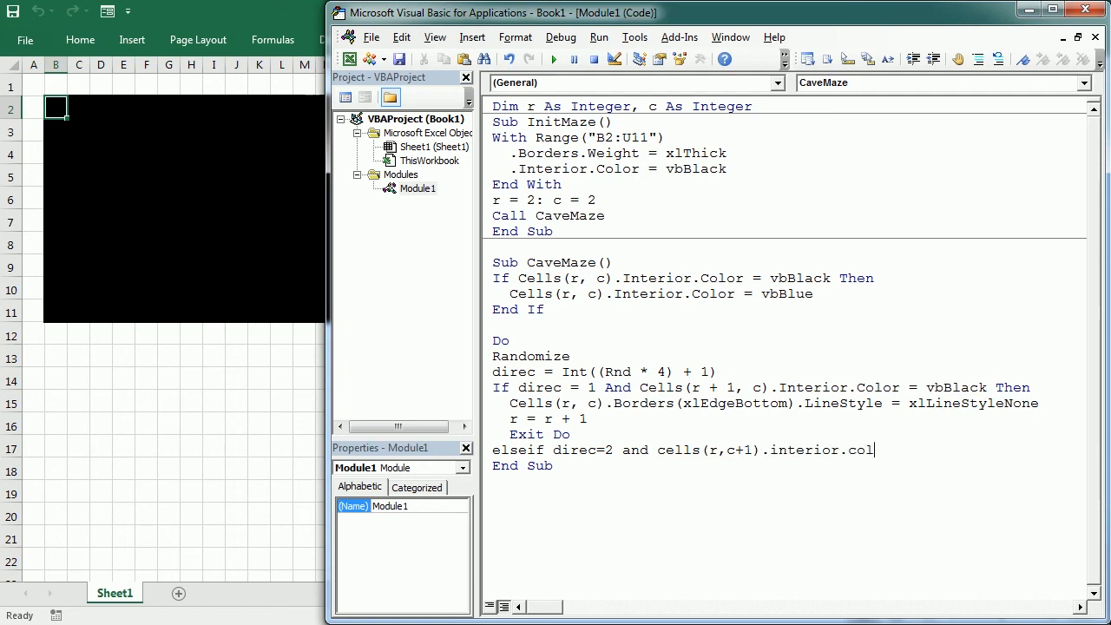
type("or=vbblack")
type("  then")
Write the ElseIf direc = 2 branch: clear xlEdgeRight, c = c + 1, Exit Do
key("Return")
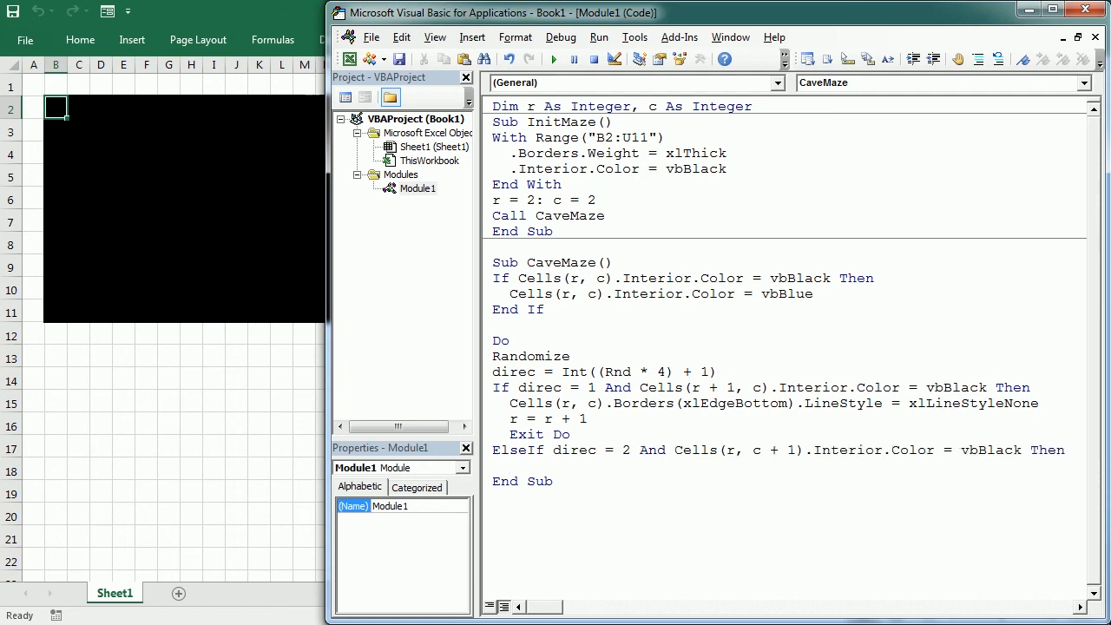
type("cells(r,c")
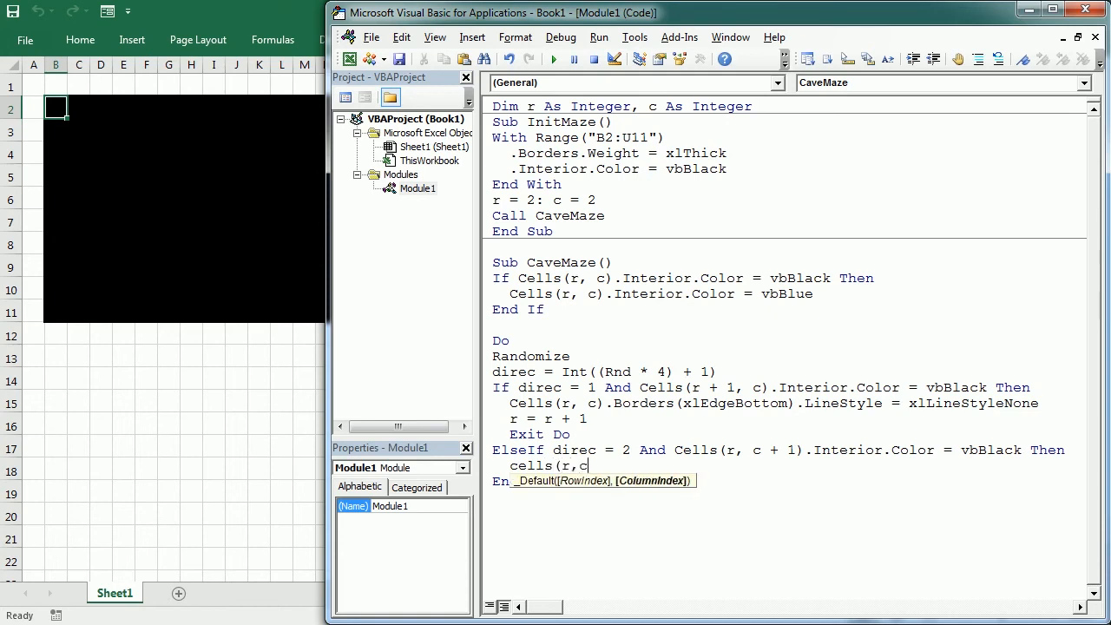
type(").border")
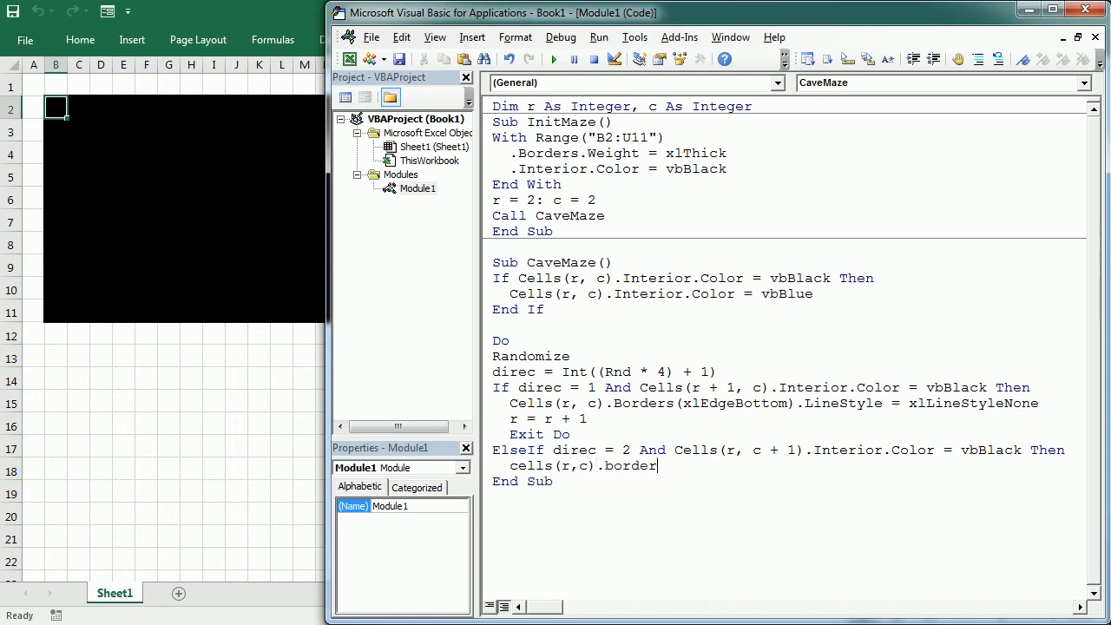
type("s (xl")
type("edgeright).")
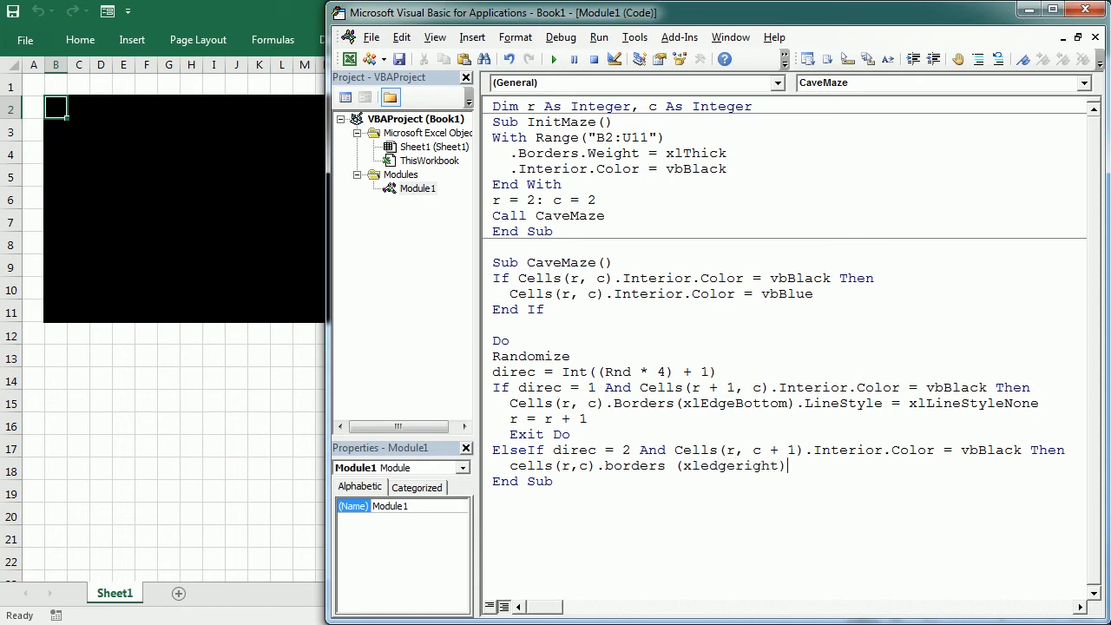
type("line")
type("sty")
type("le=xllin")
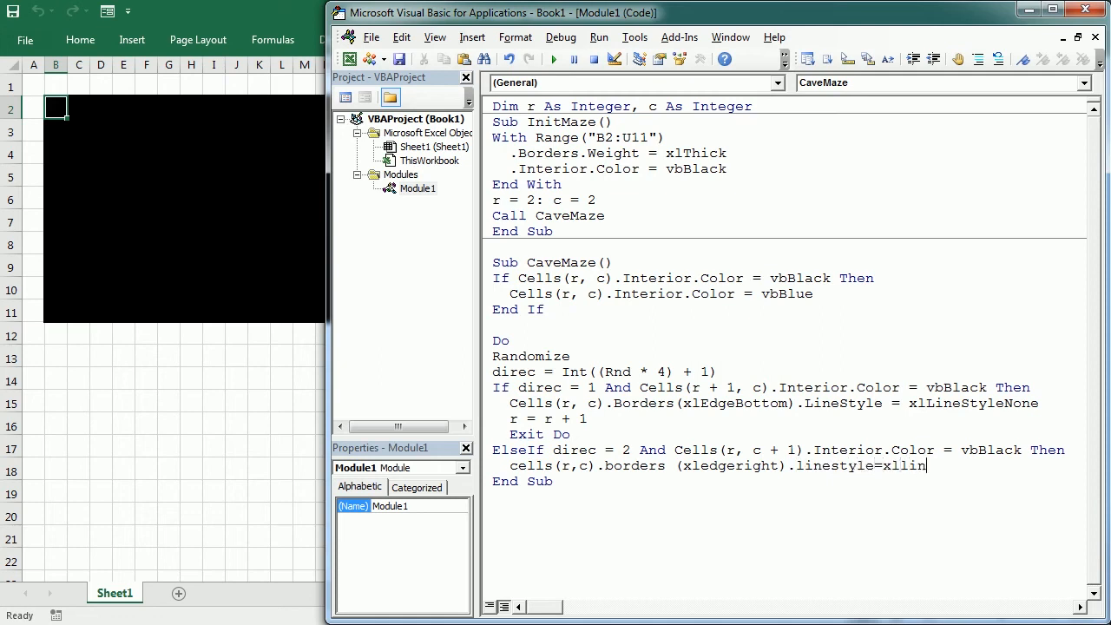
type("esyltenon")
key("BackSpace")
key("BackSpace")
key("BackSpace")
key("BackSpace")
key("BackSpace")
key("BackSpace")
key("BackSpace")
type("tyle")
type("none")
key("Return")
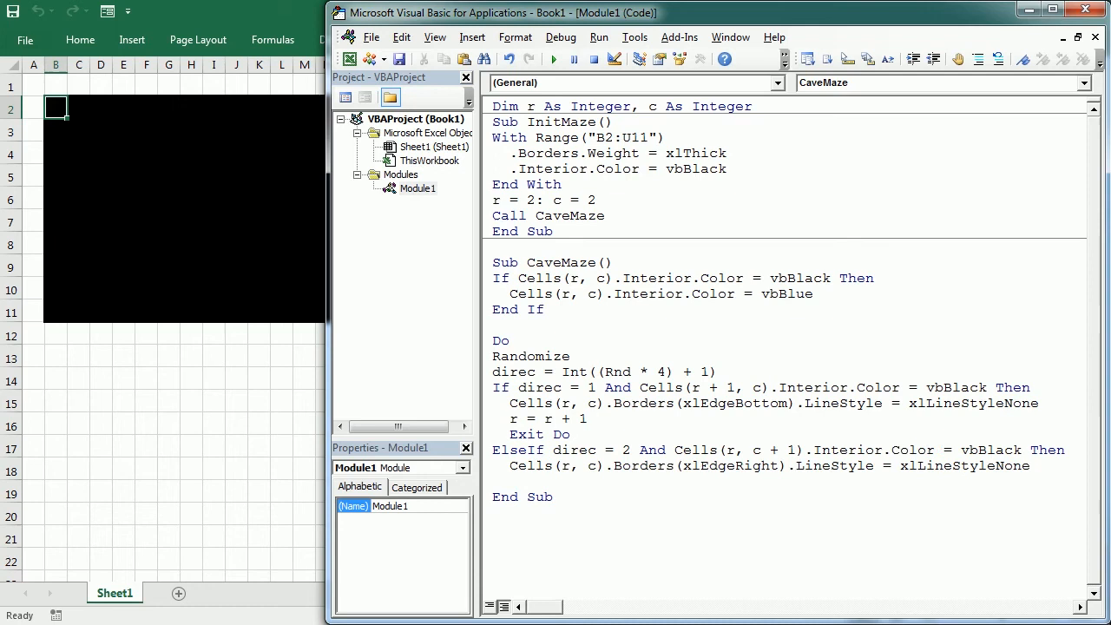
type("c=c")
type("+1")
key("Return")
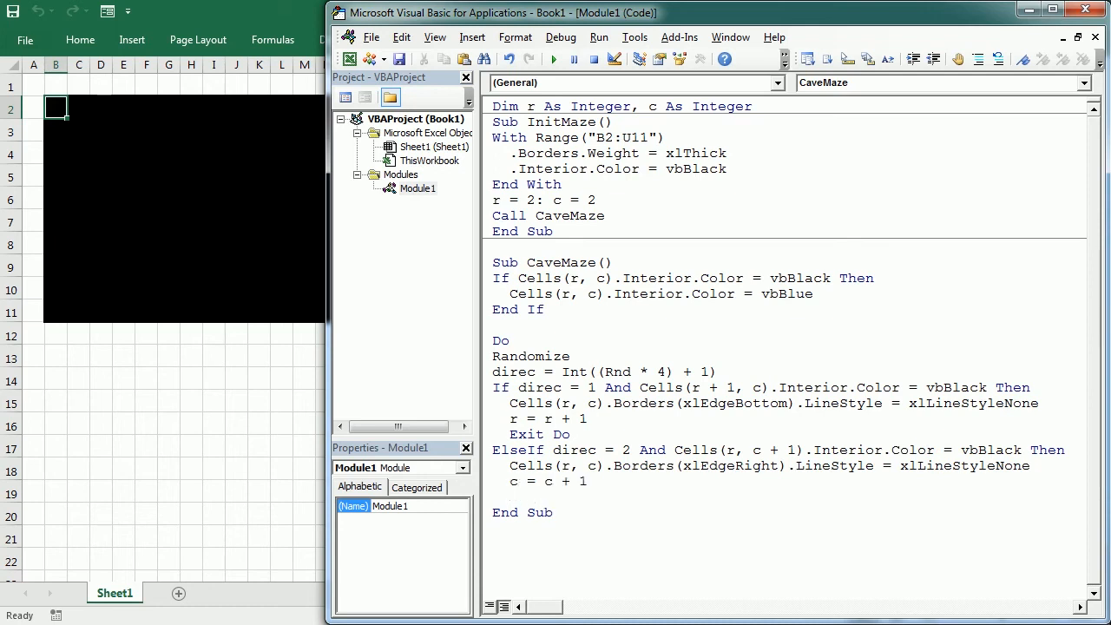
type("exit do")
key("Return")
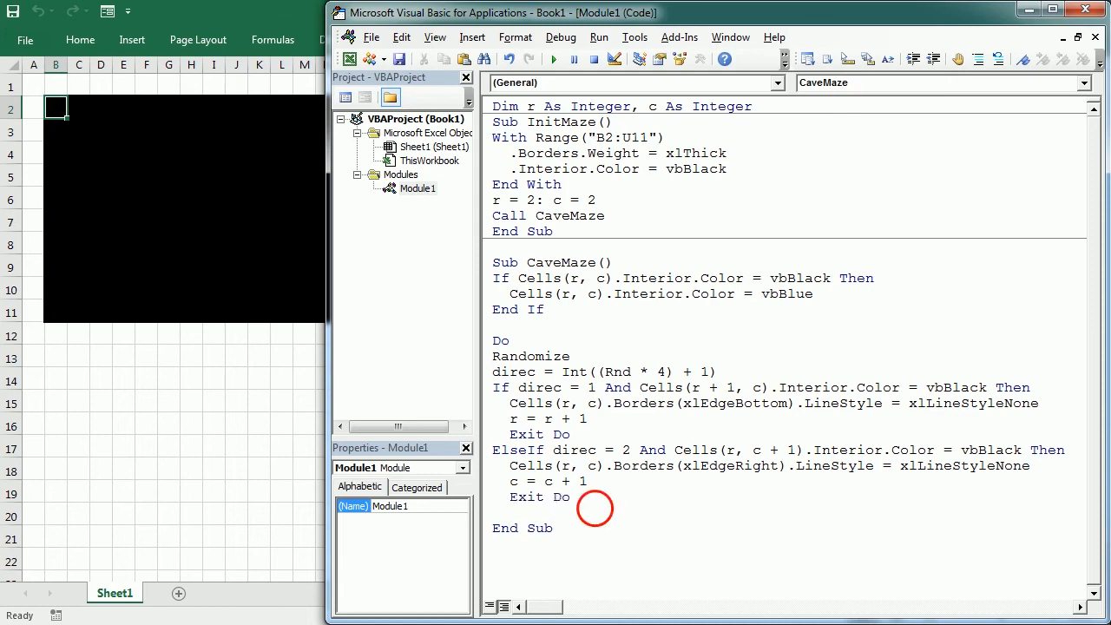
Copy the two direction branches and paste a duplicate below them
left_click_drag(571, 497, 492, 388)
key("ctrl+c")
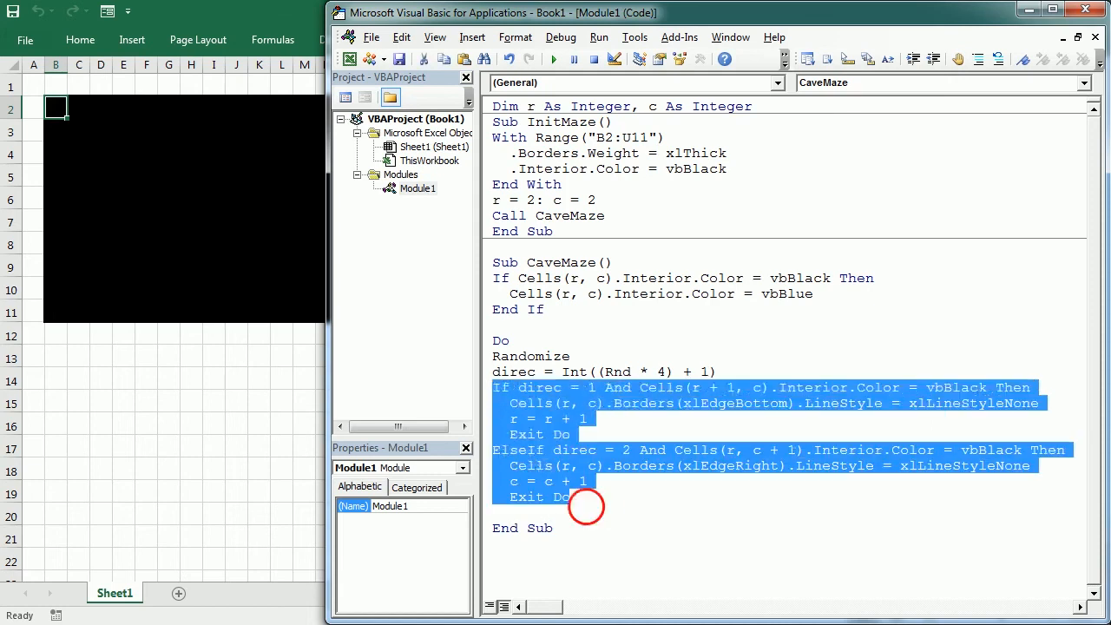
left_click(571, 497)
key("Return")
key("ctrl+v")
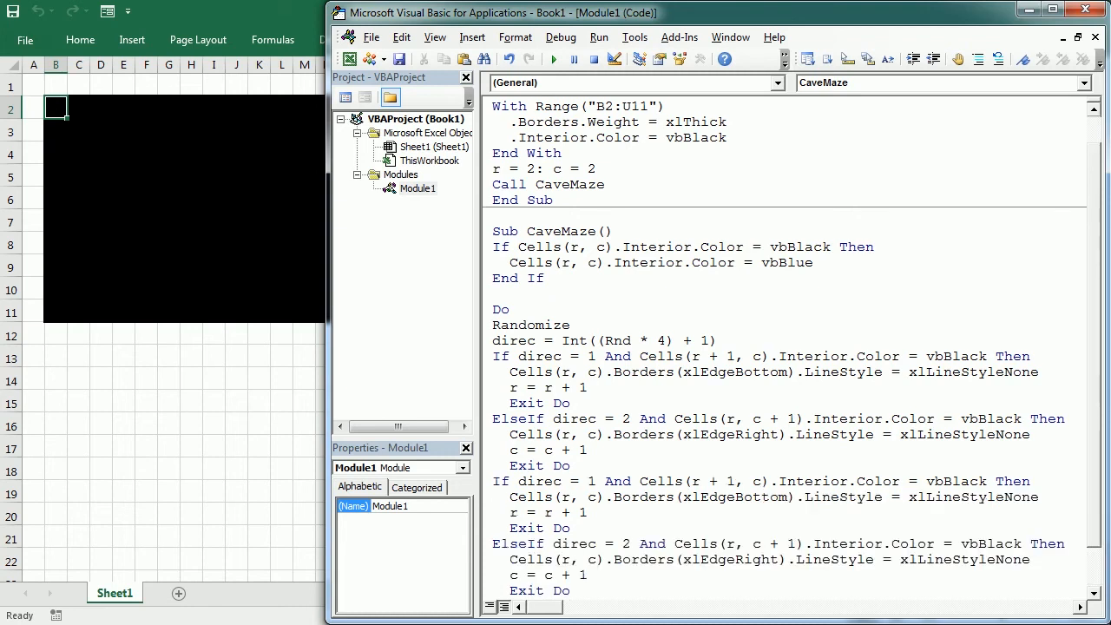
type("else")
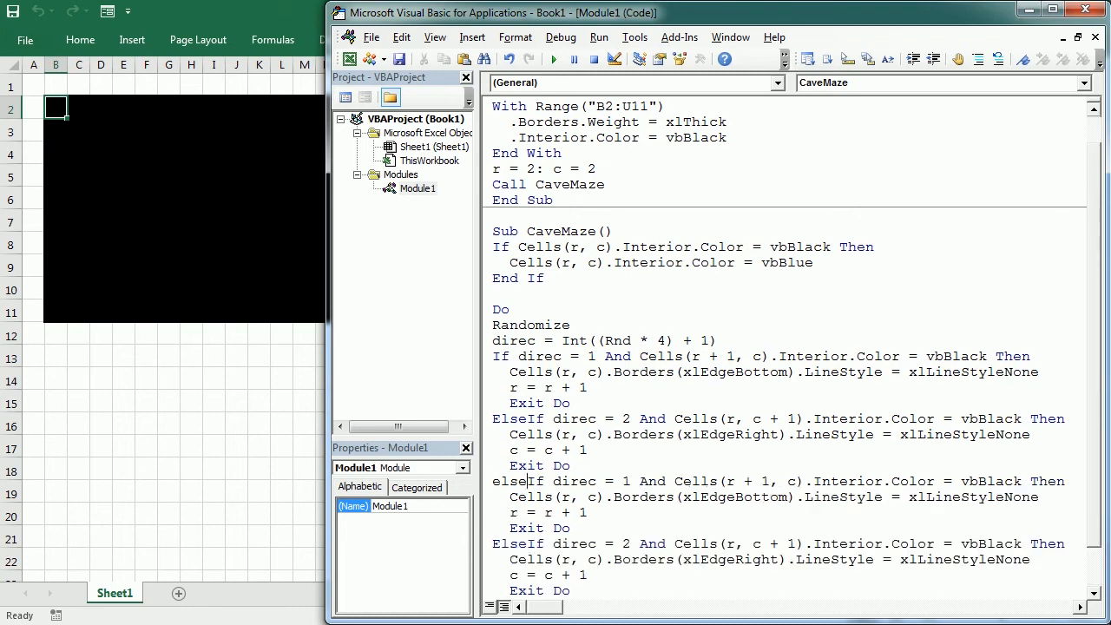
Edit the pasted first branch into direc = 3: Cells(r - 1, c), xlEdgeTop, r = r - 1
double_click(627, 481)
type("e")
key("BackSpace")
type("3")
double_click(746, 481)
type("0")
key("BackSpace")
type("-")
left_click_drag(735, 497, 788, 496)
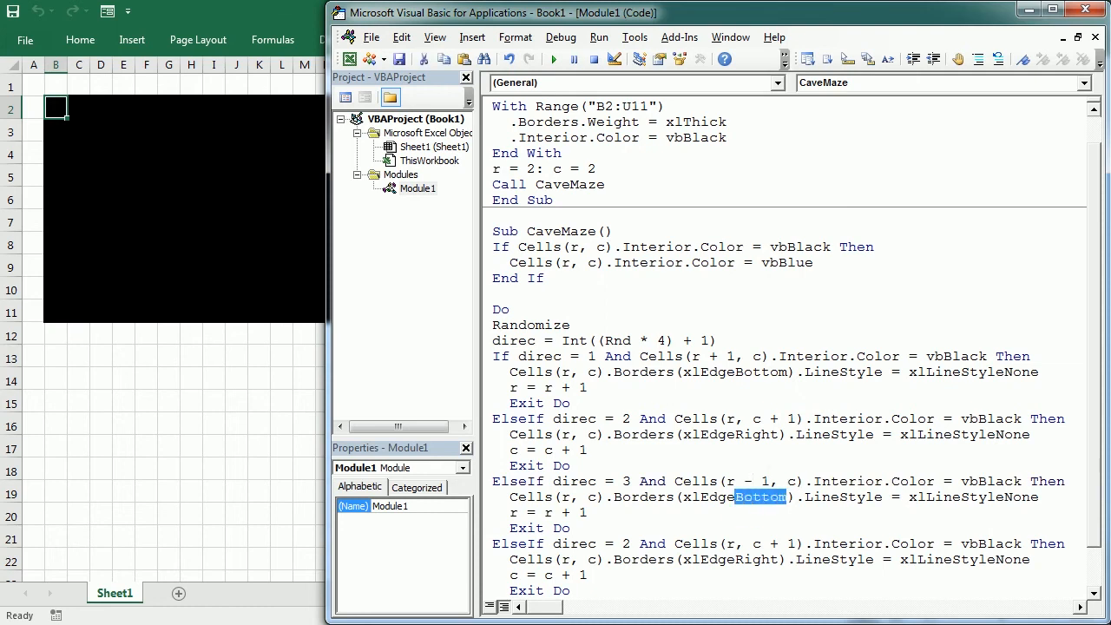
type("top")
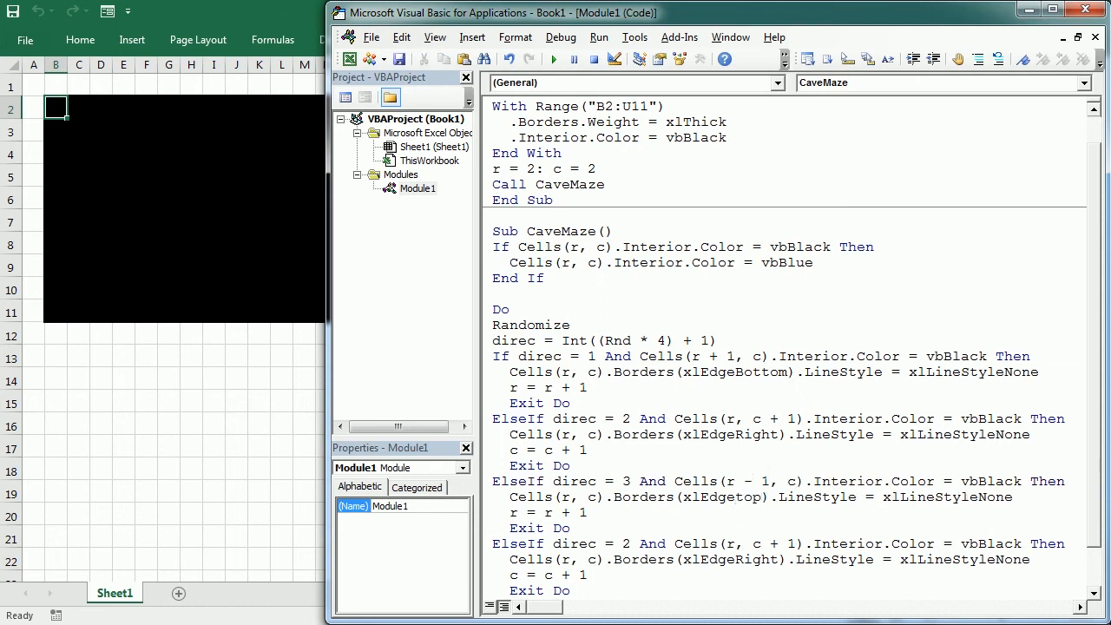
double_click(566, 512)
type("-")
scroll(1096, 364, "down", 1)
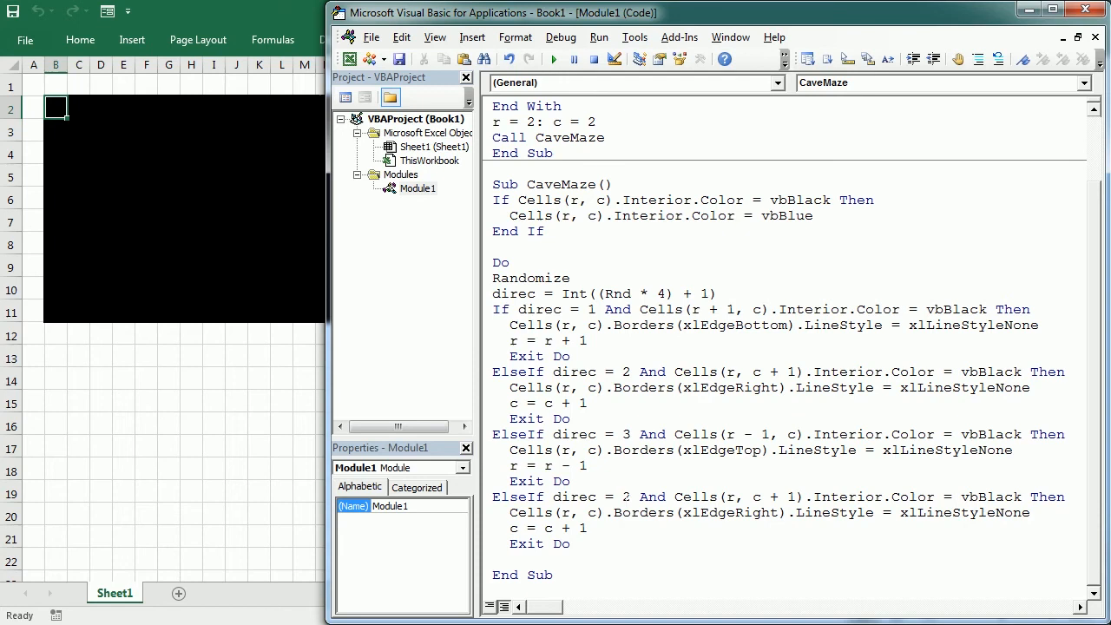
Edit the last branch into direc = 4: Cells(r, c - 1), xlEdgeLeft, c = c - 1
double_click(627, 497)
type("4")
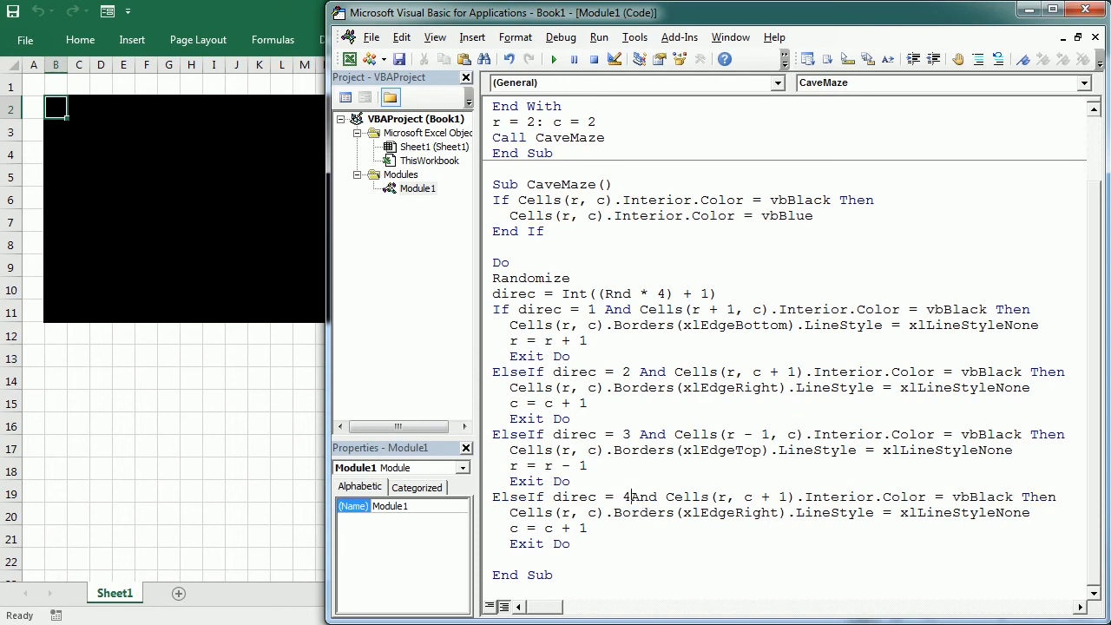
double_click(774, 496)
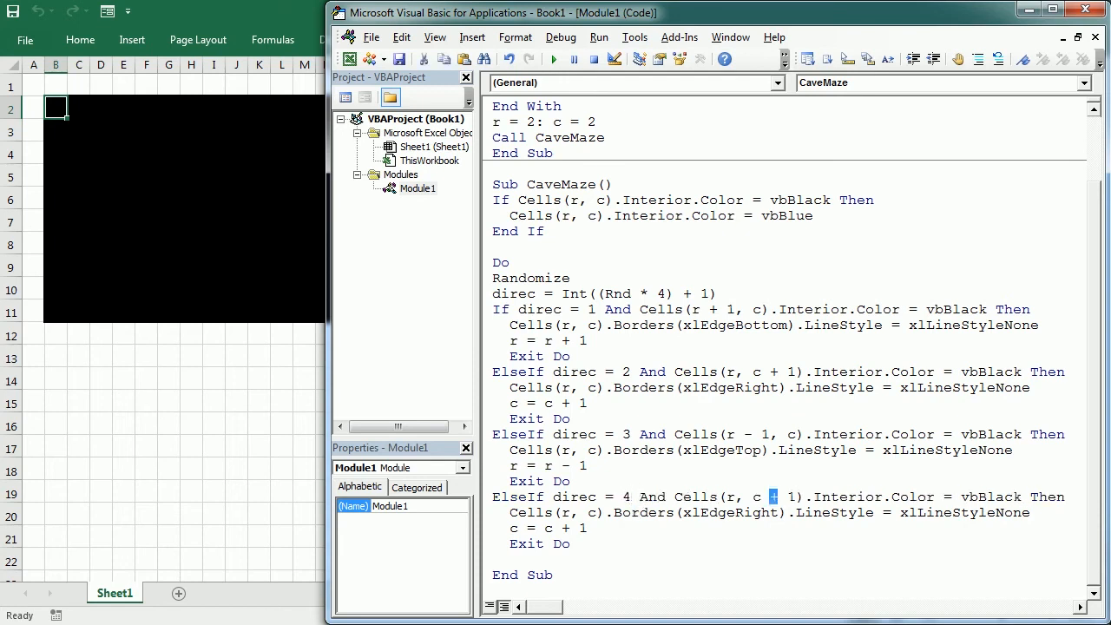
type("-")
left_click_drag(736, 513, 778, 512)
type("left")
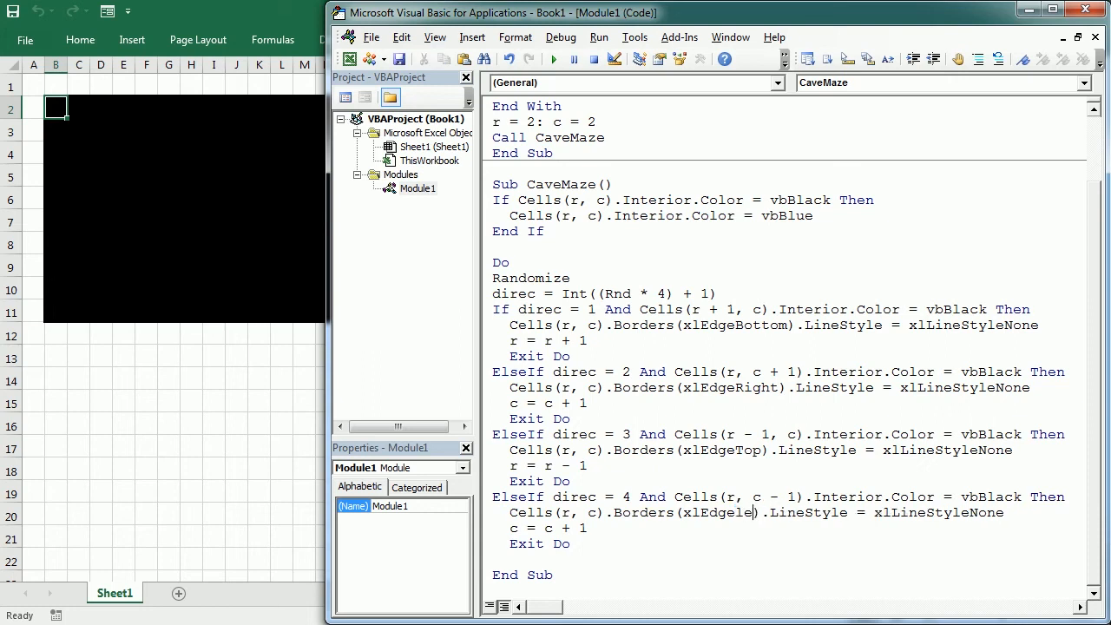
double_click(566, 528)
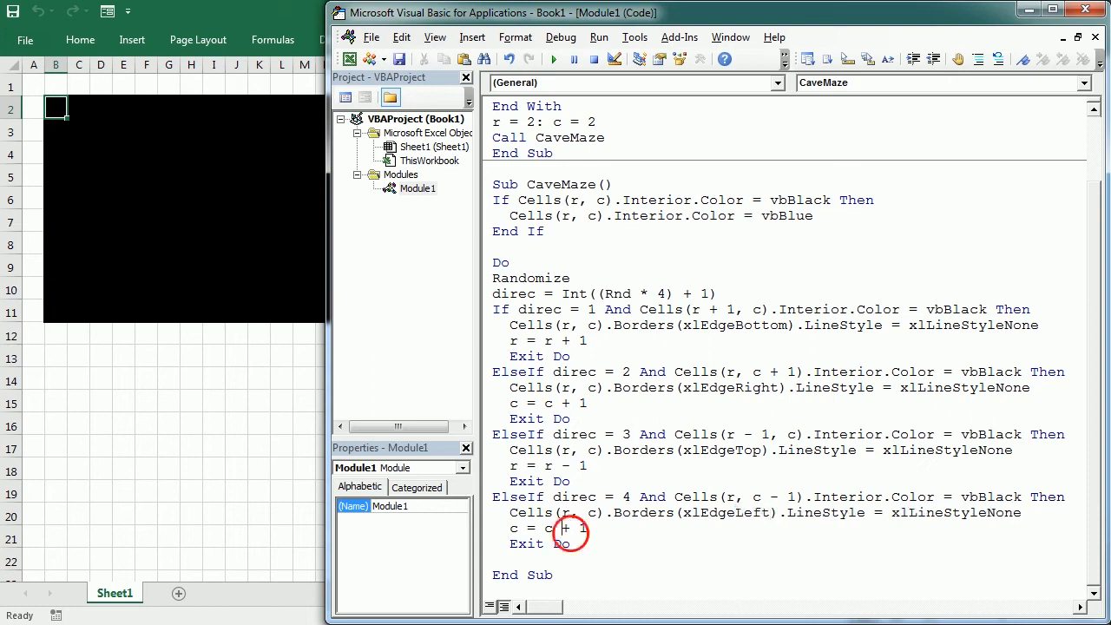
type("-")
Close the direction checks with End If and the Do loop with Loop in CaveMaze
key("Return")
type("end if")
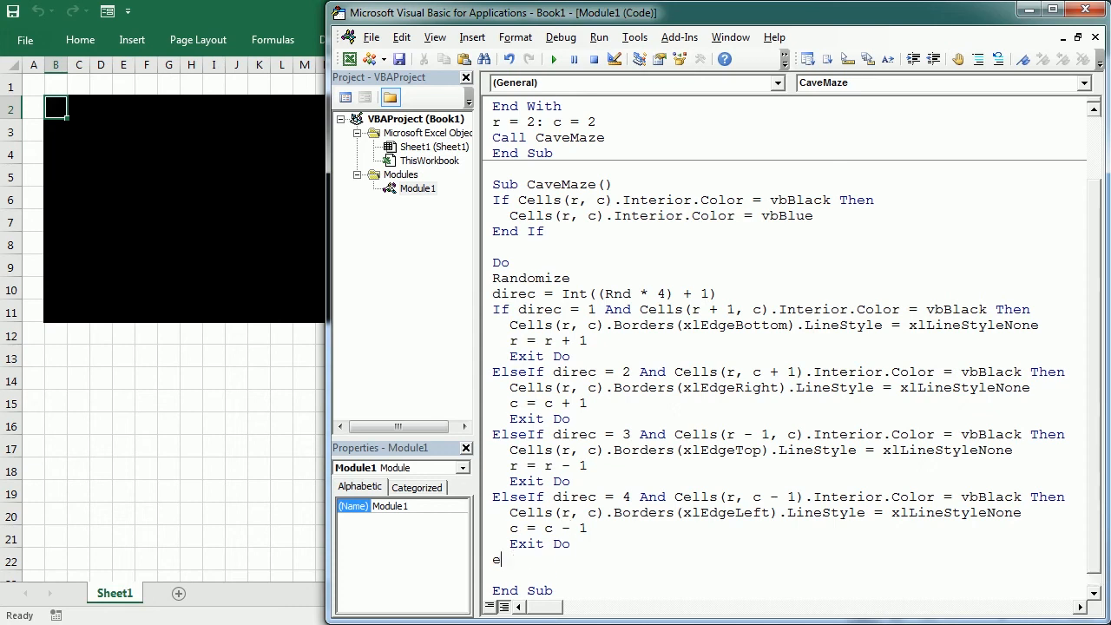
key("Return")
type("loop")
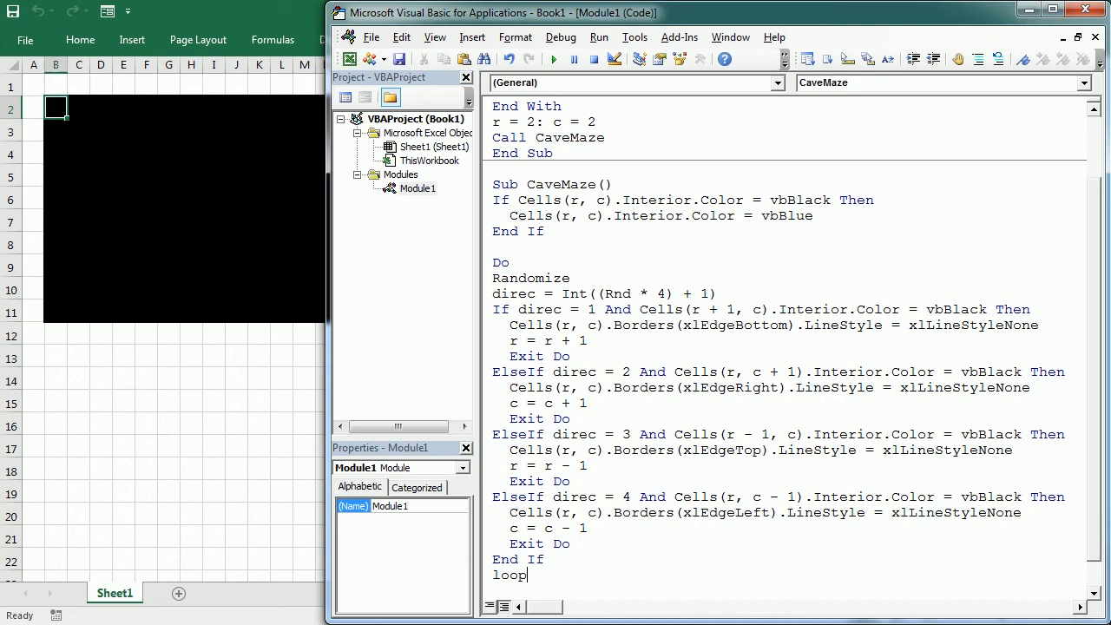
key("Return")
type("nextmove=")
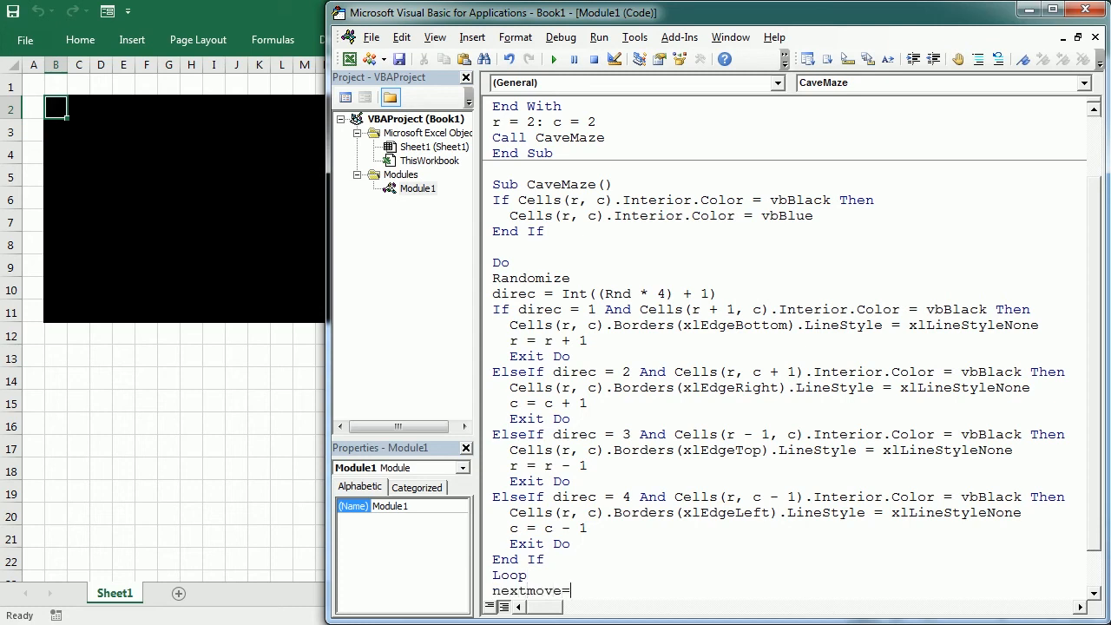
type("msgbox")
type(" (\"NExt")
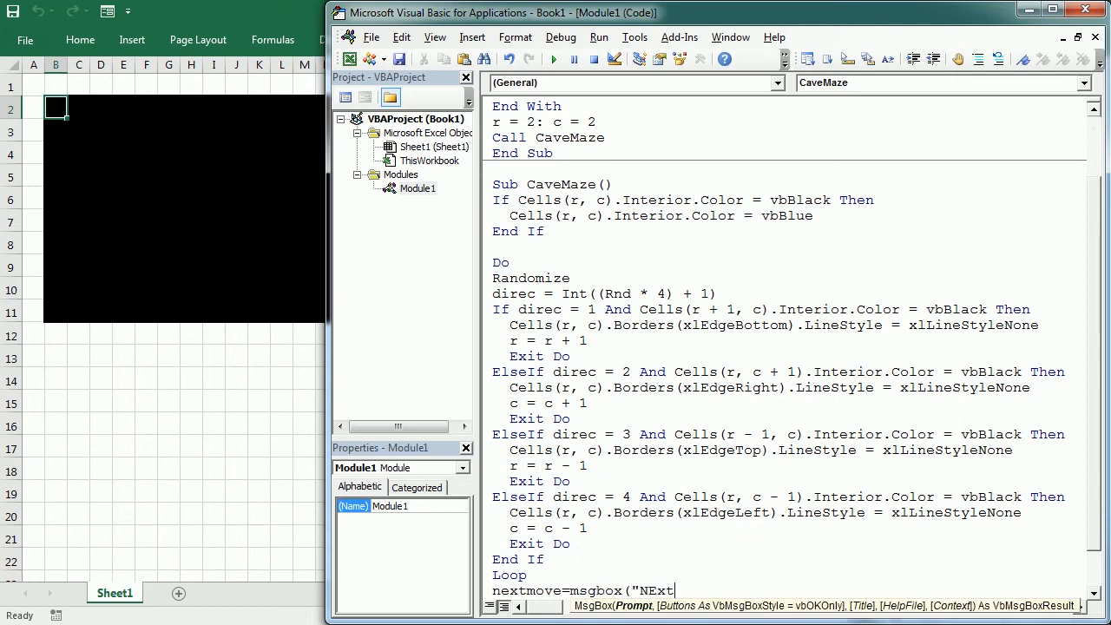
Add nextmove = MsgBox("Next move?", vbYesNo) and If nextmove = vbYes Then Call CaveMaze
key("BackSpace")
key("BackSpace")
key("BackSpace")
type("ext")
type(" moove")
key("BackSpace")
key("BackSpace")
key("BackSpace")
type("ve?")
type("\", ")
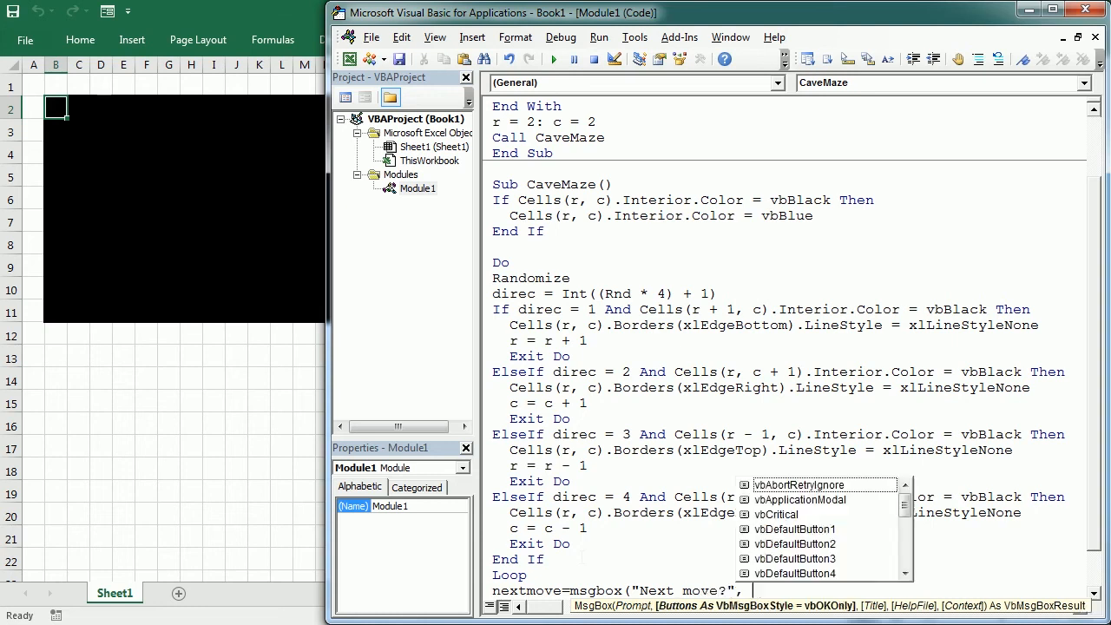
type("vbyesno")
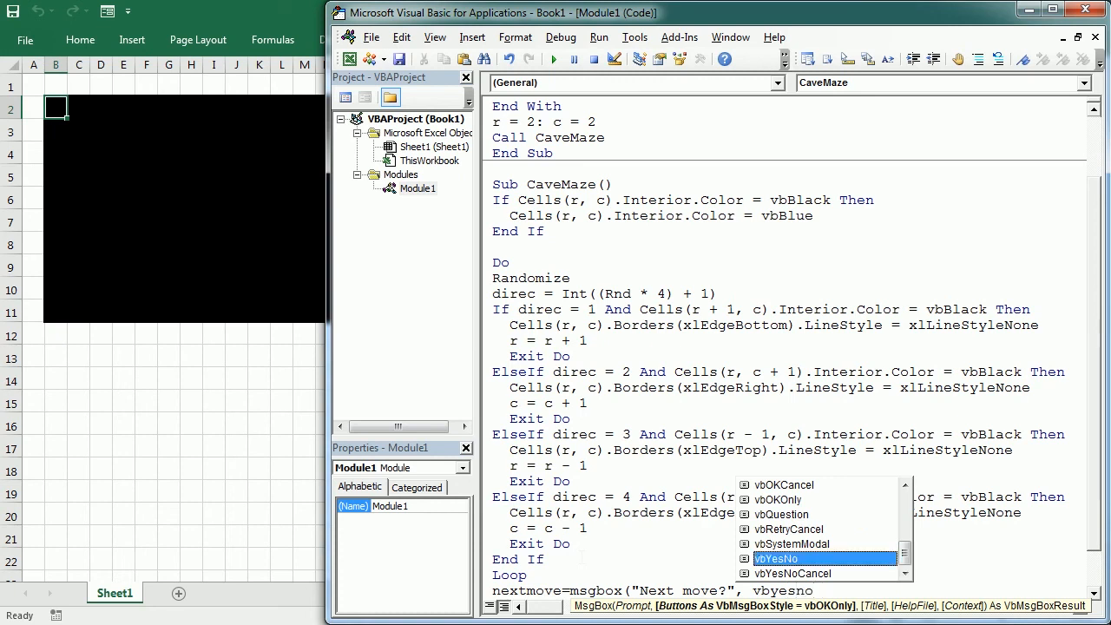
type(")")
key("Return")
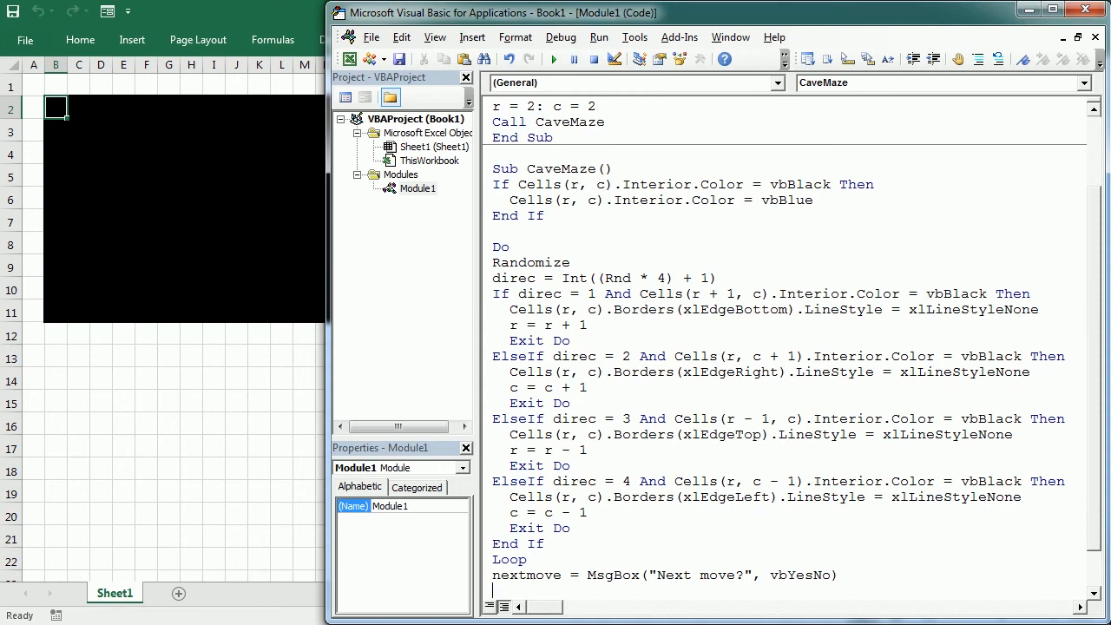
type("if nextmove =")
type("vbyes the")
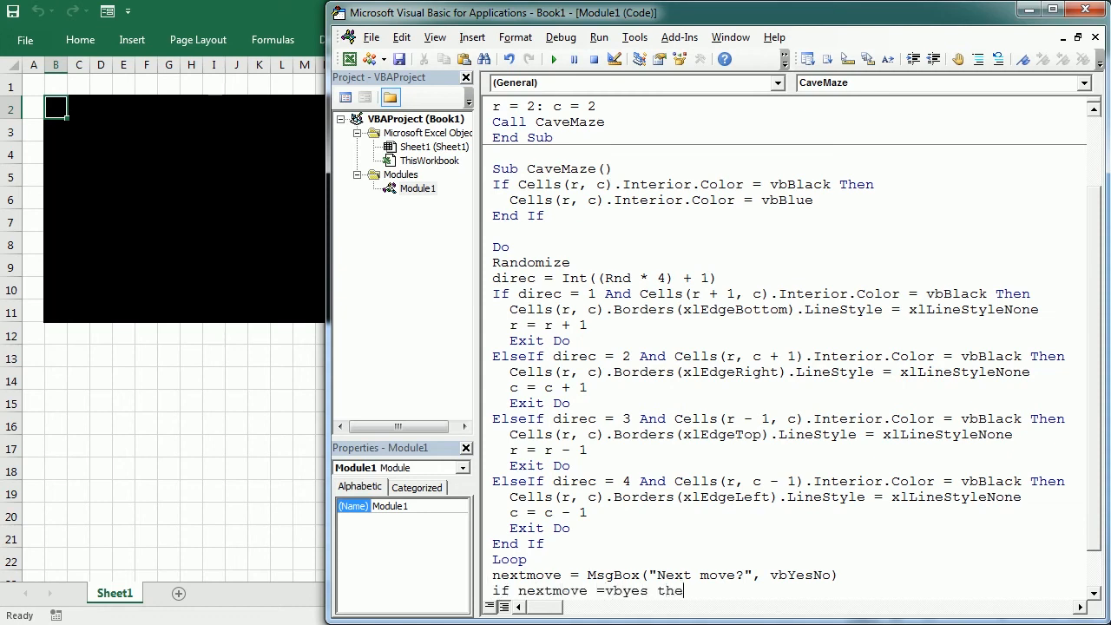
type("n call Ca")
type("veMaze")
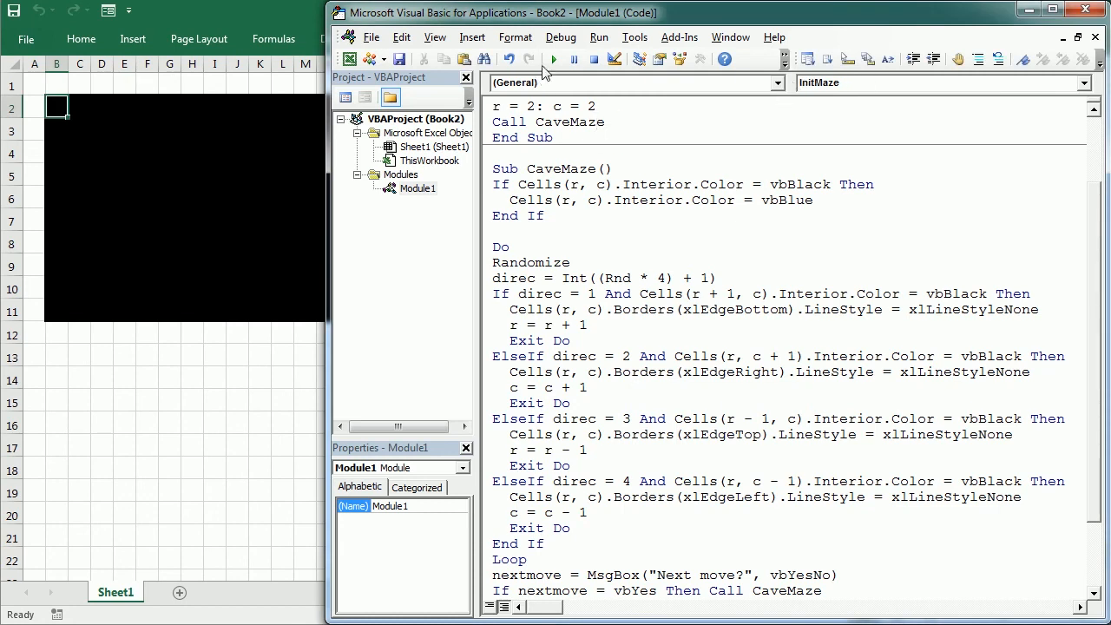
Run the macro, answer Sí to Next move? repeatedly to carve a blue path from B2 down column C, then No
left_click(553, 59)
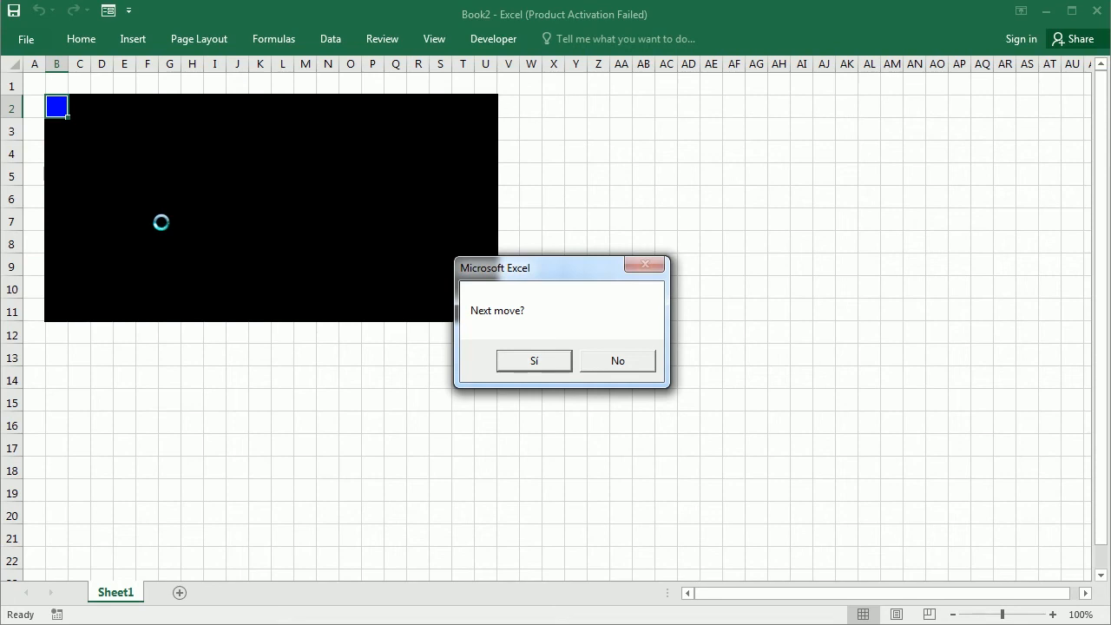
left_click(536, 362)
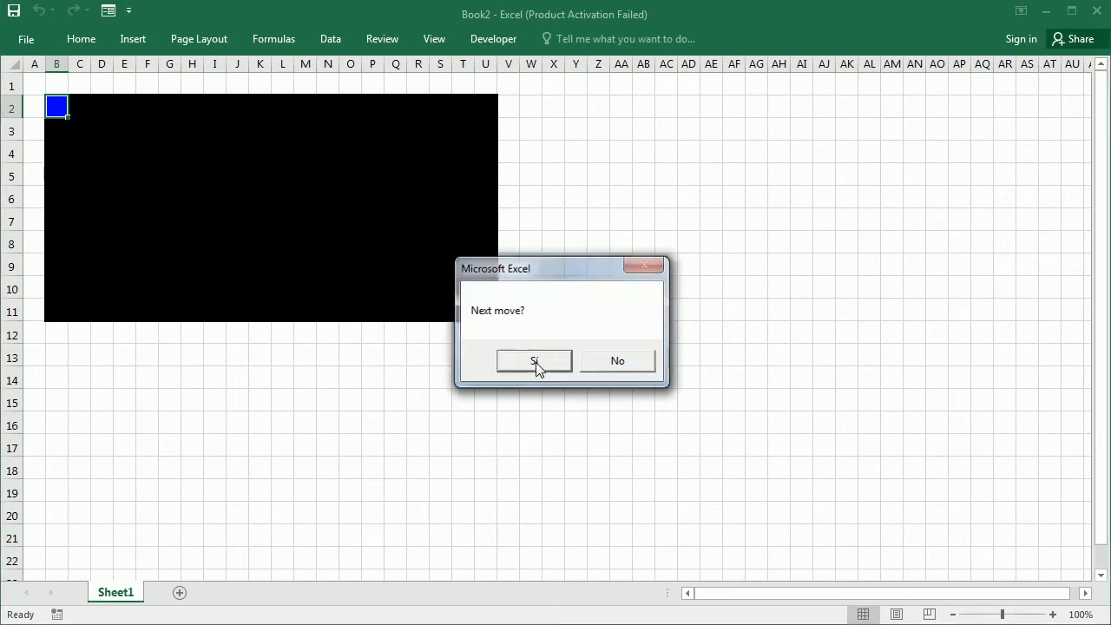
left_click(536, 362)
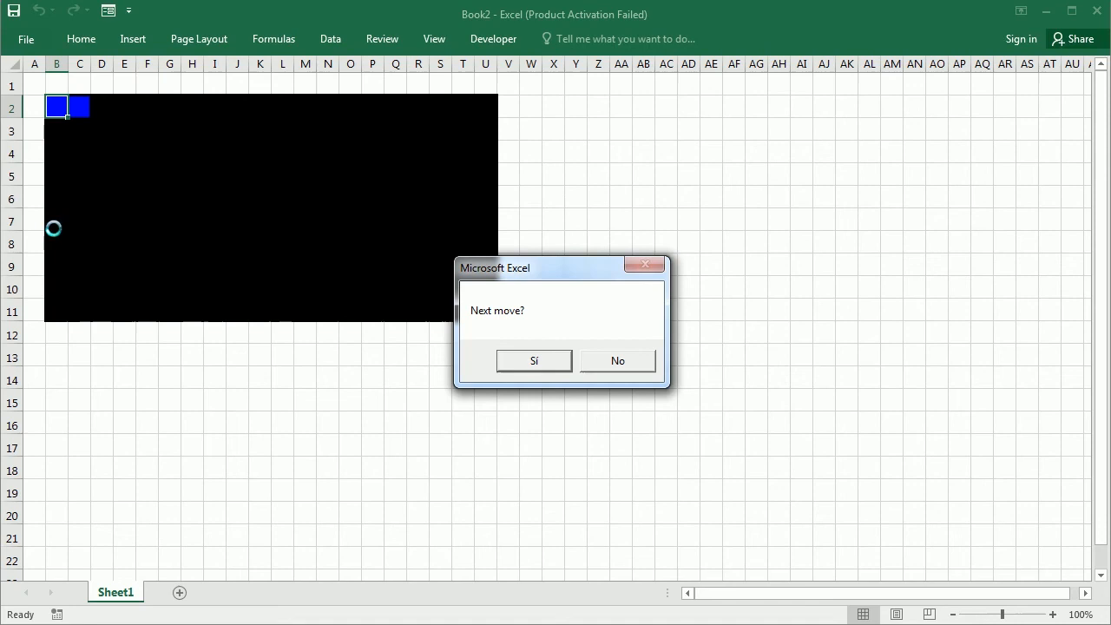
left_click(531, 362)
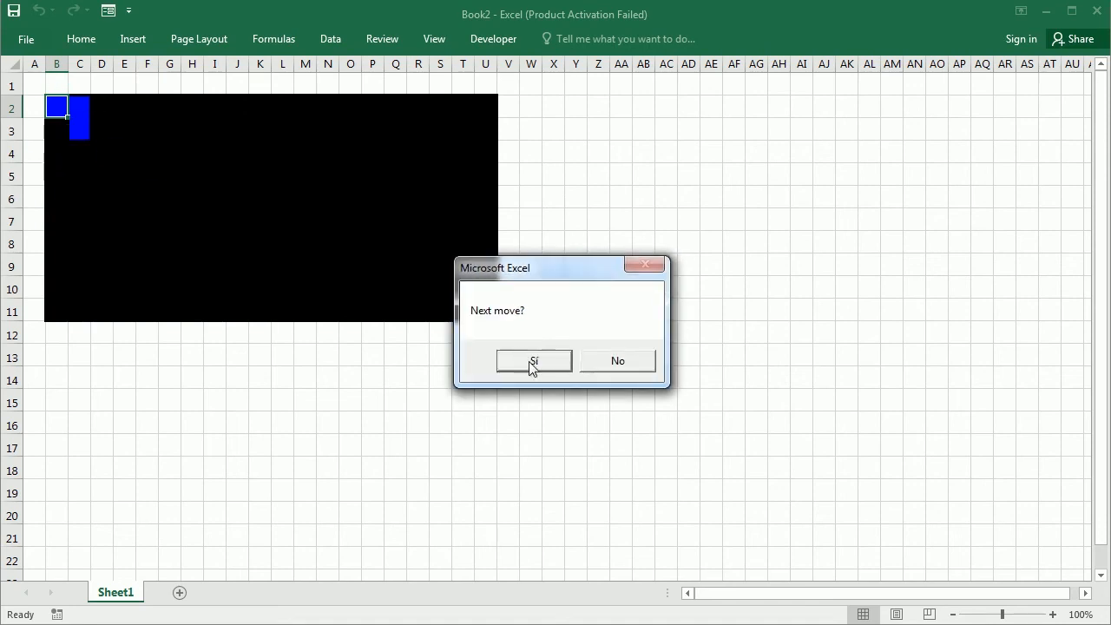
left_click(532, 366)
left_click(532, 366)
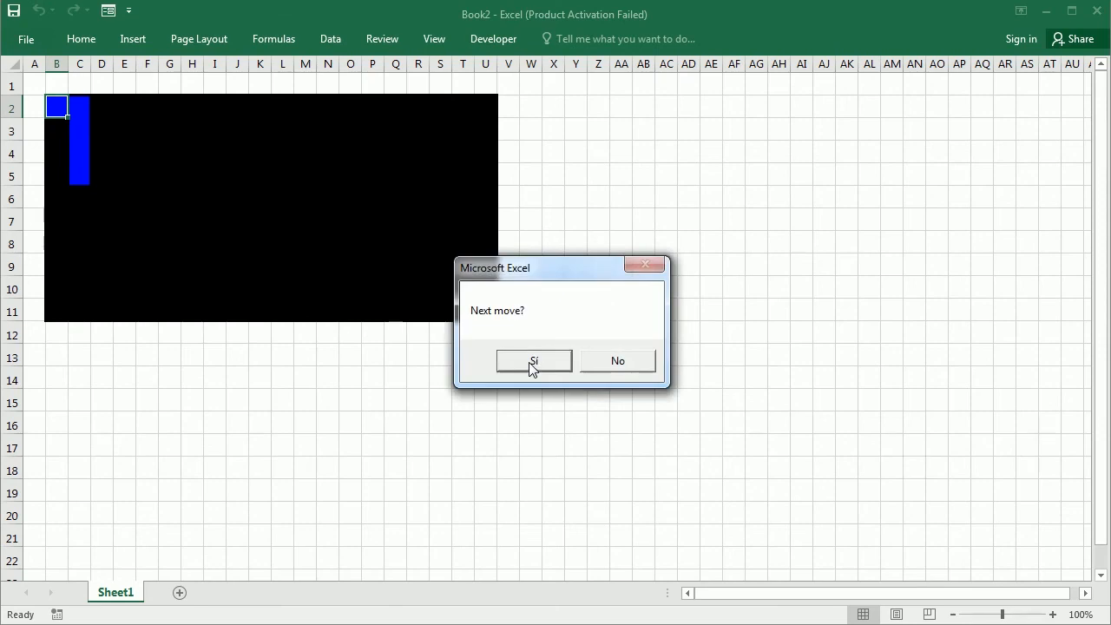
left_click(532, 366)
left_click(529, 363)
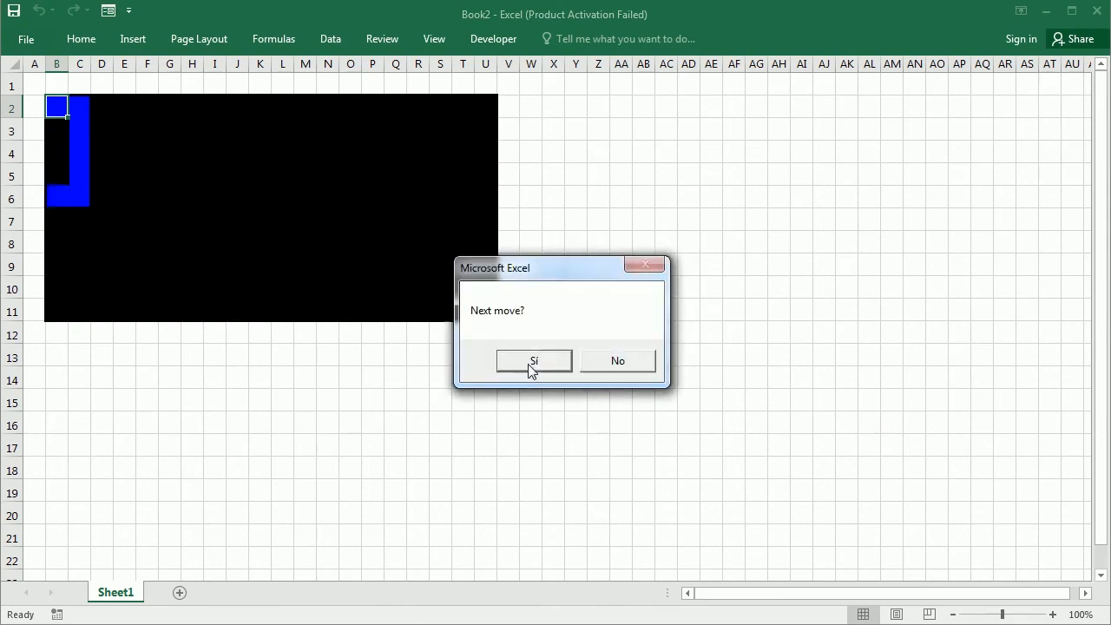
left_click(528, 364)
left_click(525, 362)
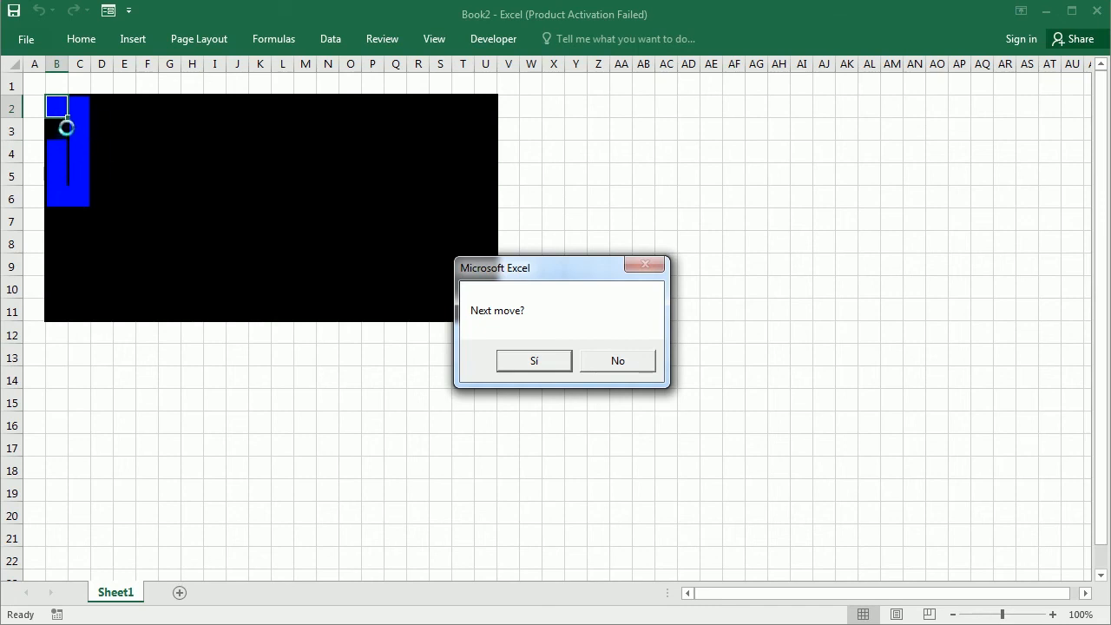
left_click(620, 361)
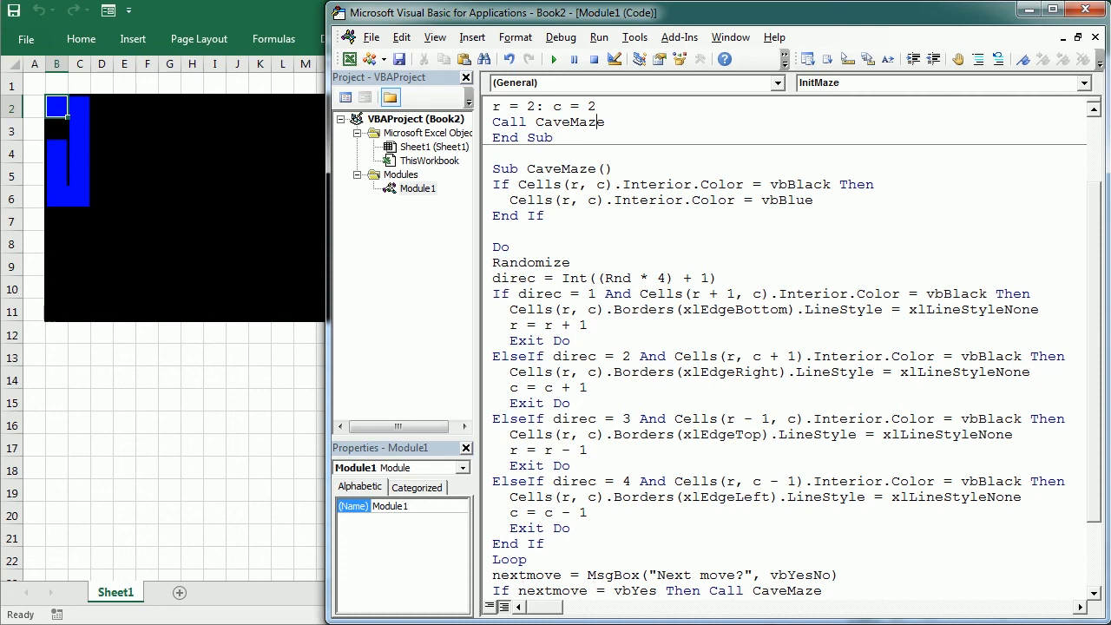
Before Loop, increment LoopCount and add If LoopCount > 9 Then Call BackTrack: Exit Sub block
left_click(555, 544)
key("Return")
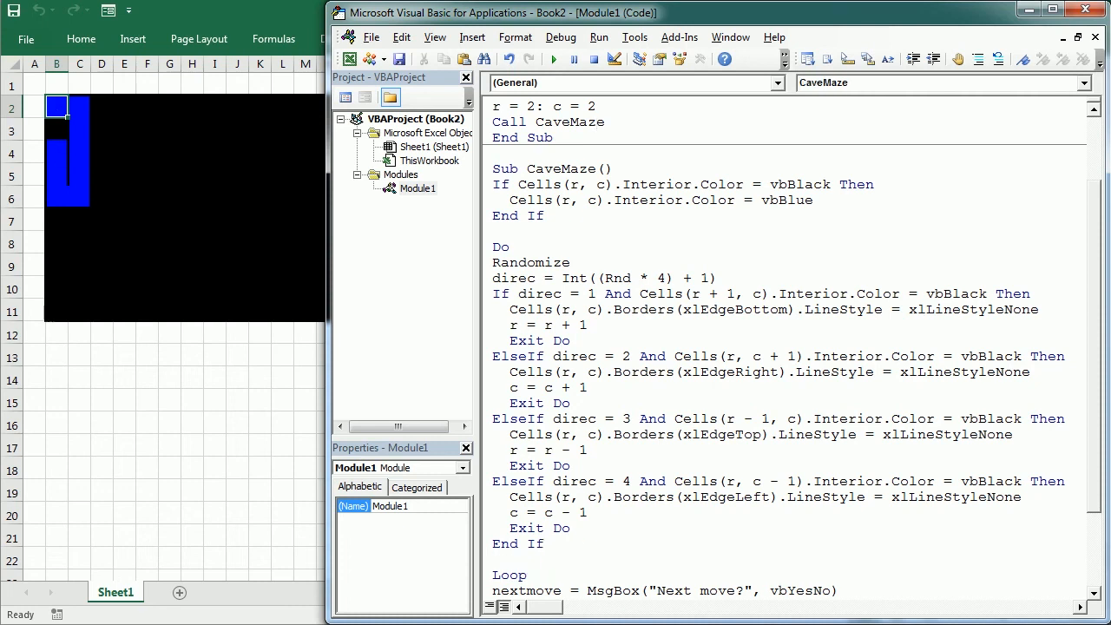
type("LoopC")
type("ount")
type("=Loop")
type("Count+1")
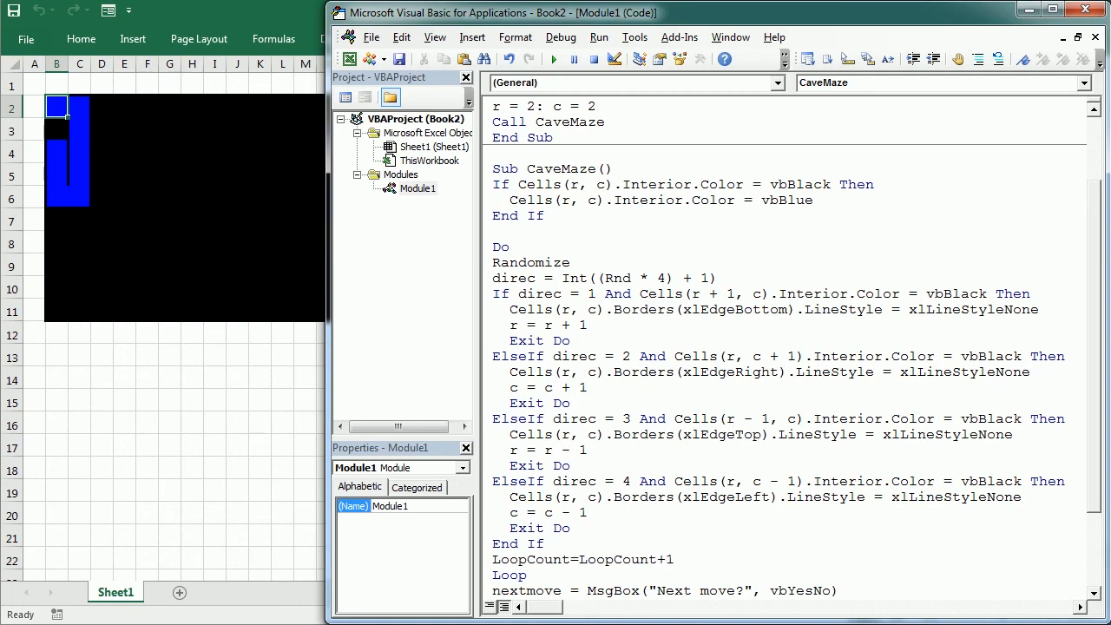
key("Return")
type("if L")
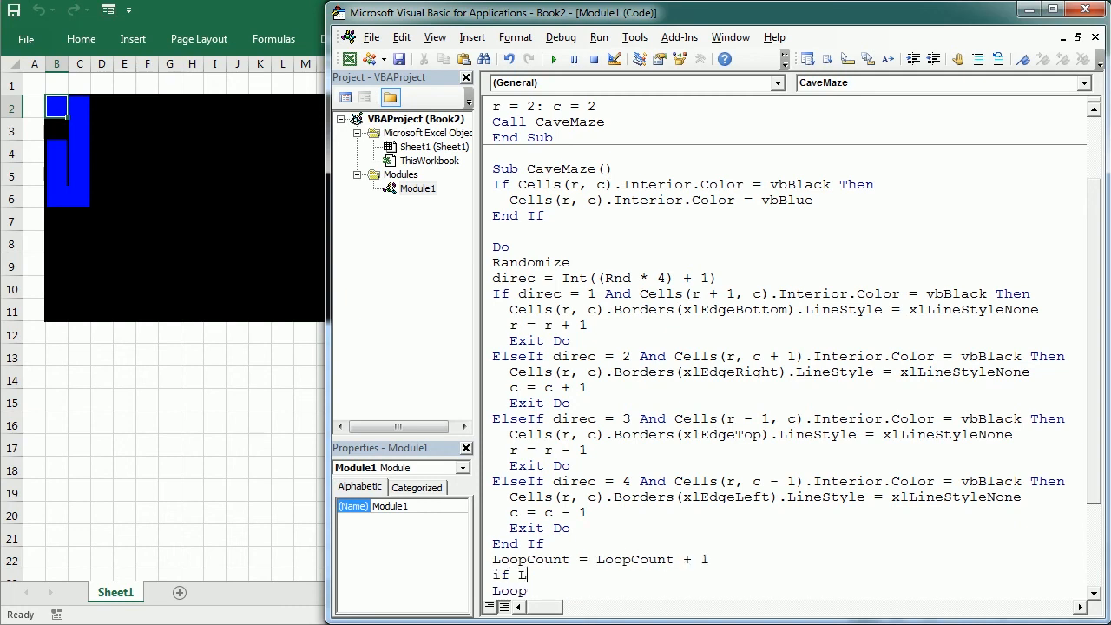
type("oopCount>")
type("9 then")
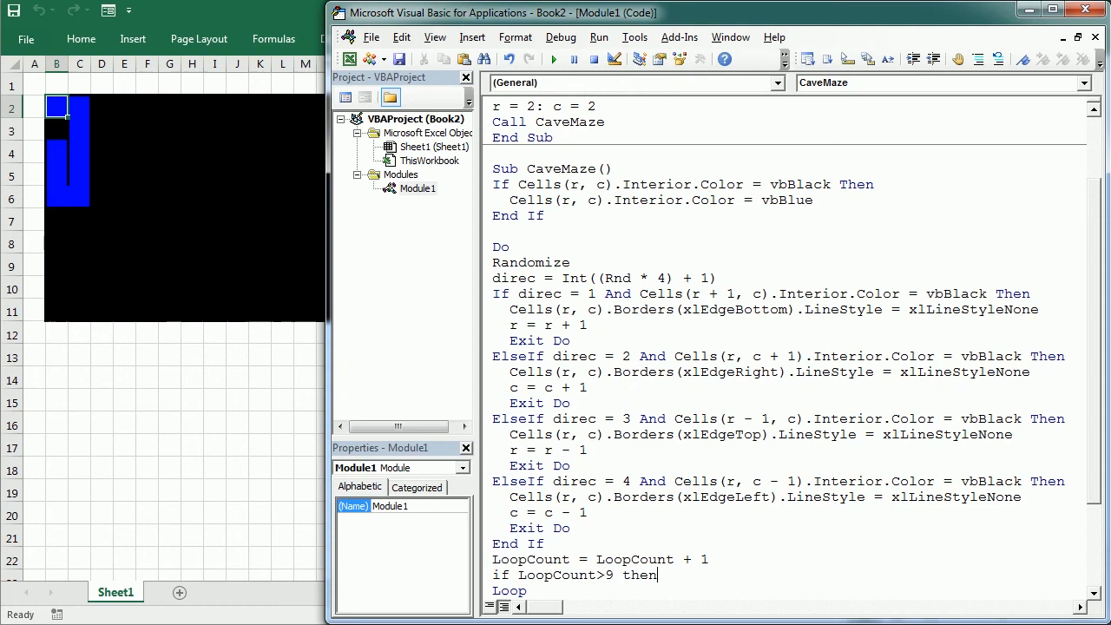
key("Return")
type("call ")
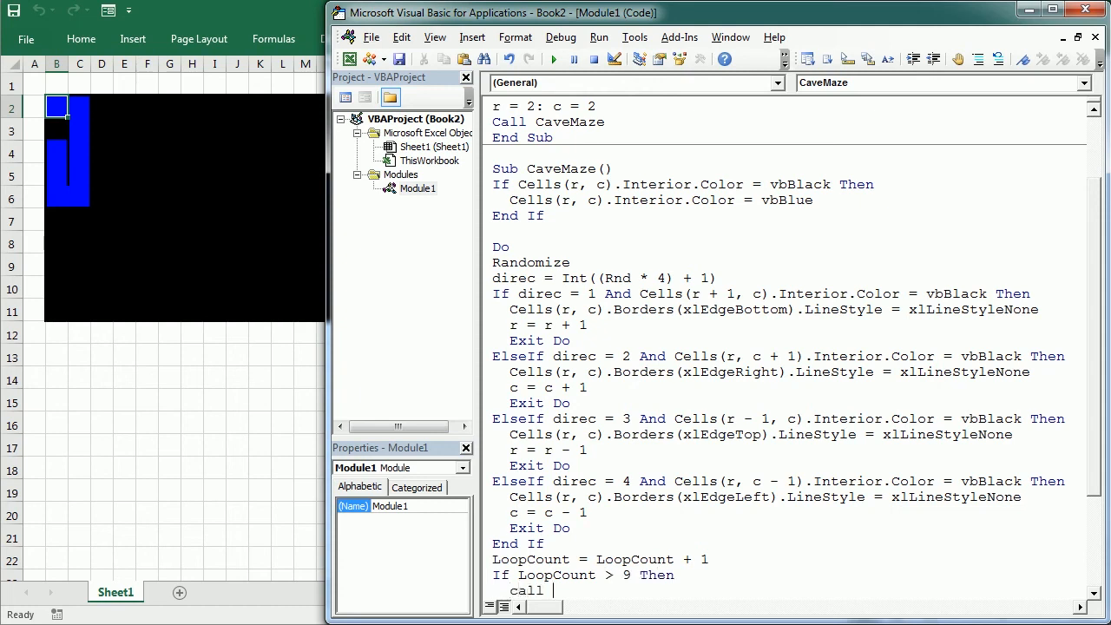
type("Back")
type("Track")
key("Return")
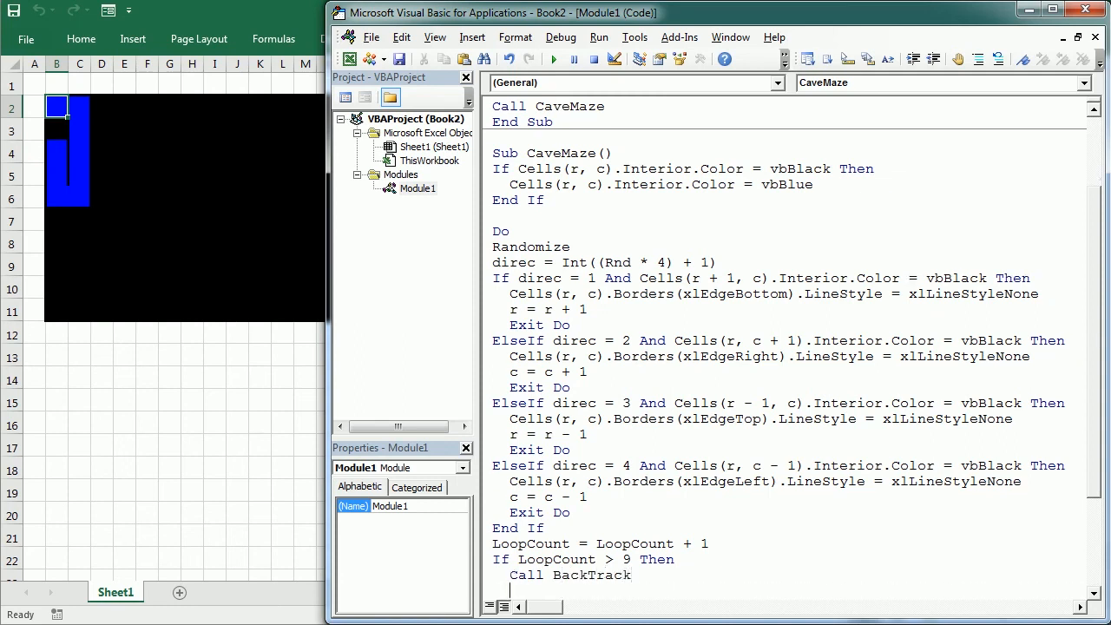
type("exit sub")
key("Return")
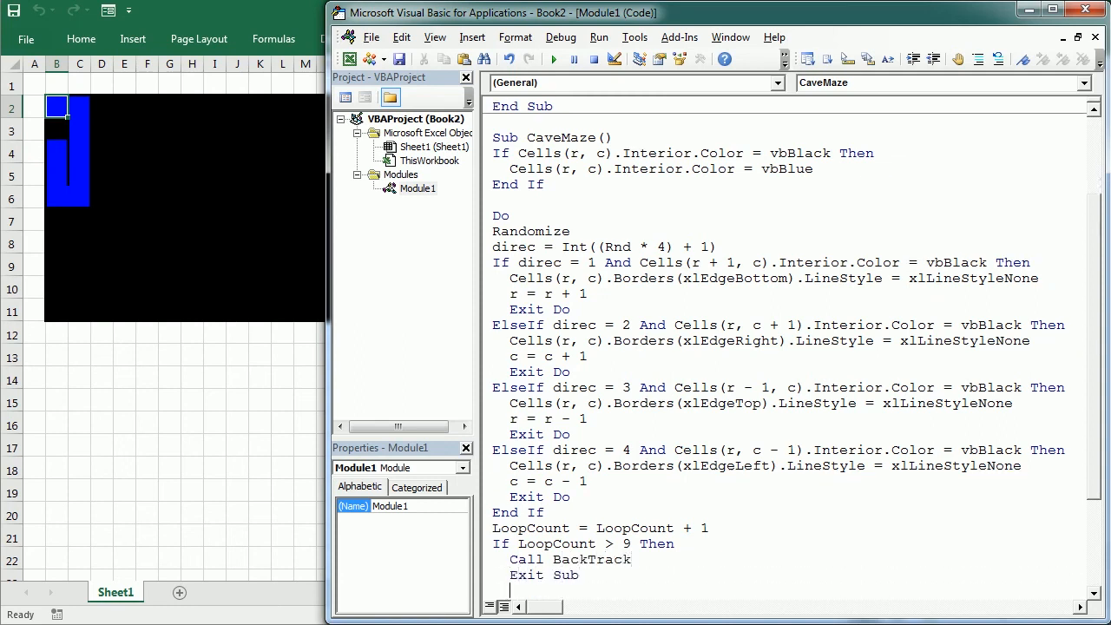
key("BackSpace")
type("end if")
Declare Dim LoopCount As Integer at the top of CaveMaze and set LoopCount = 0 before Do
left_click(521, 200)
type("LoopCount")
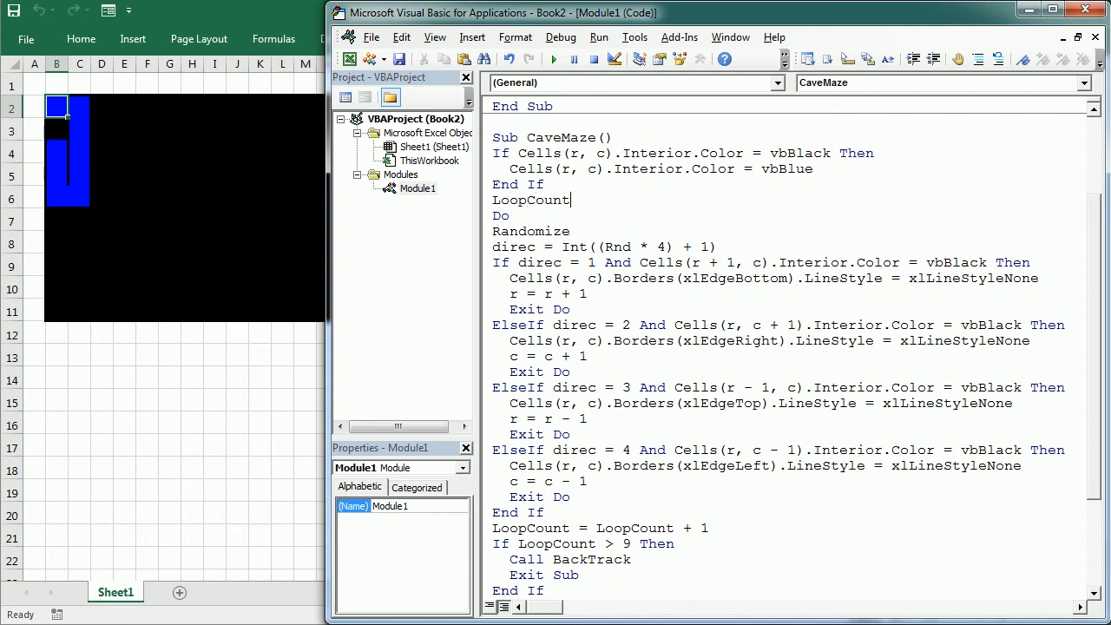
type("=0")
left_click(493, 152)
key("Return")
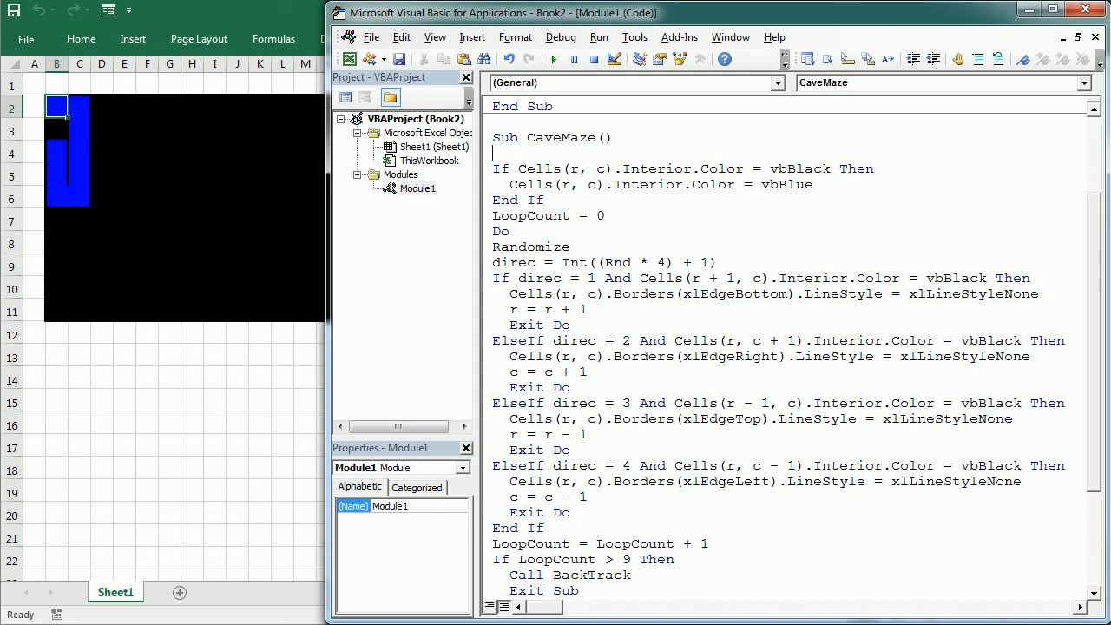
type("dim LoopCou")
type("nt as integer")
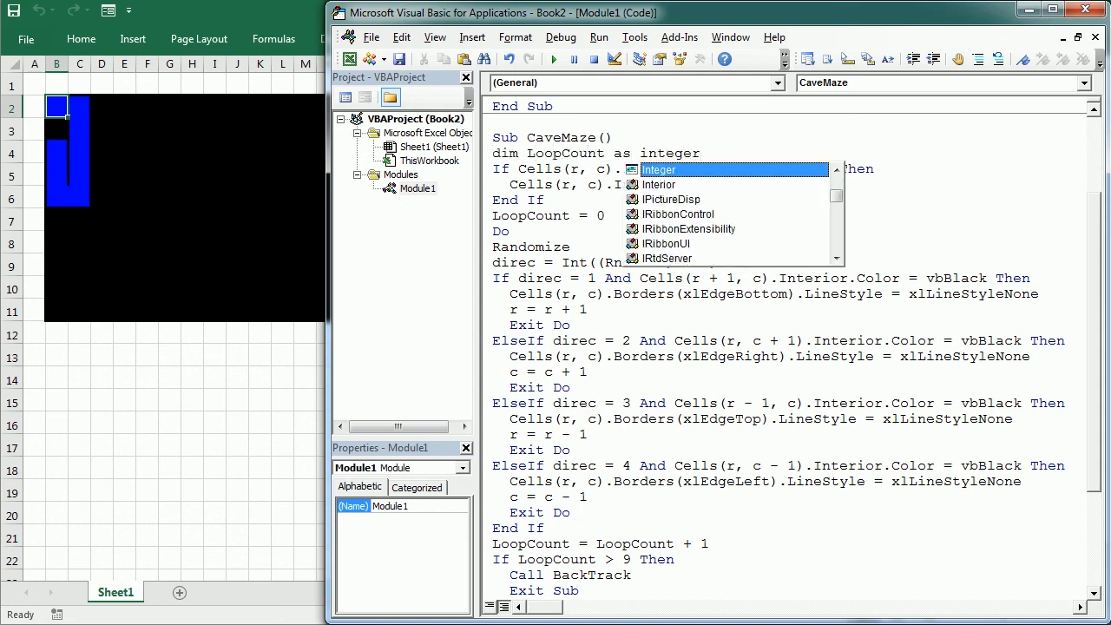
Indent the Do loop body from Randomize to End If and add a blank line before the LoopCount check
mouse_move(493, 246)
left_mouse_down()
mouse_move(554, 481)
mouse_move(545, 599)
left_mouse_up()
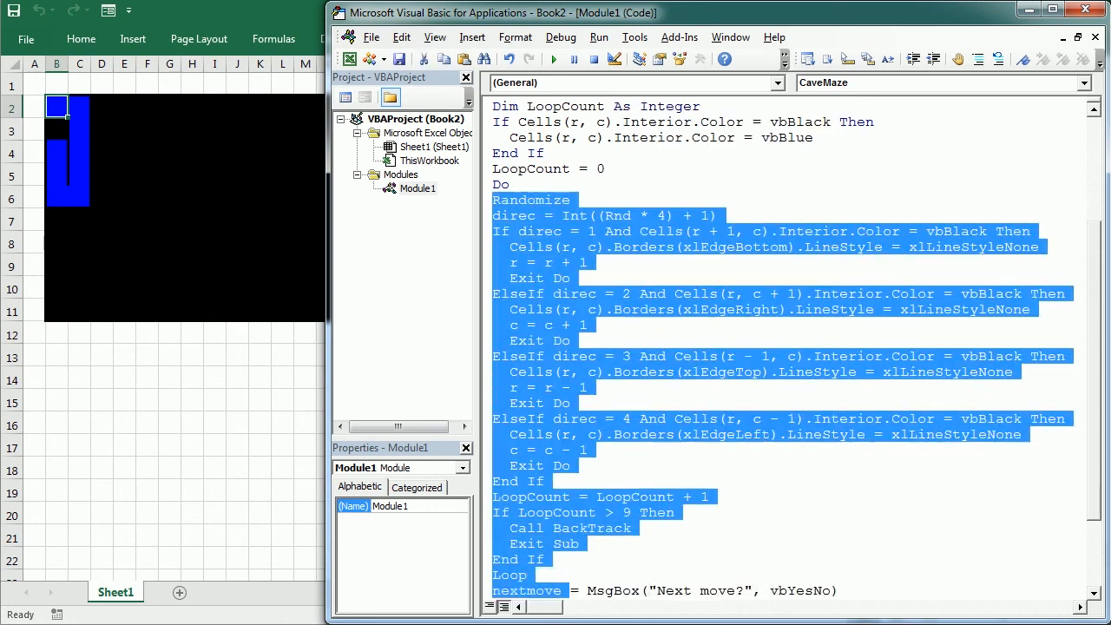
left_click(915, 59)
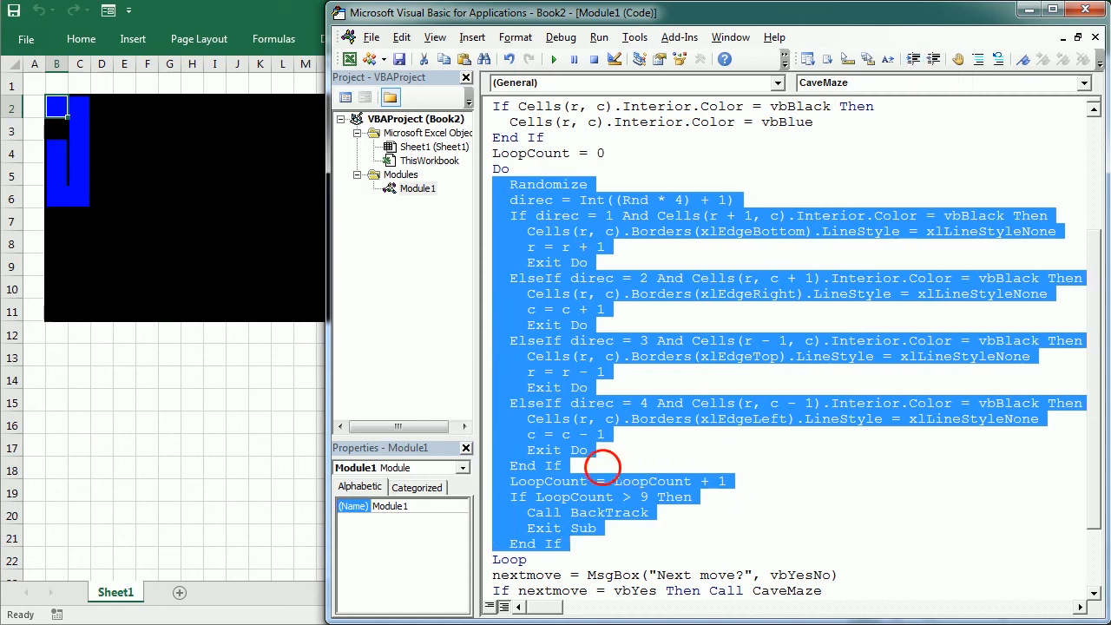
left_click(602, 465)
key("Return")
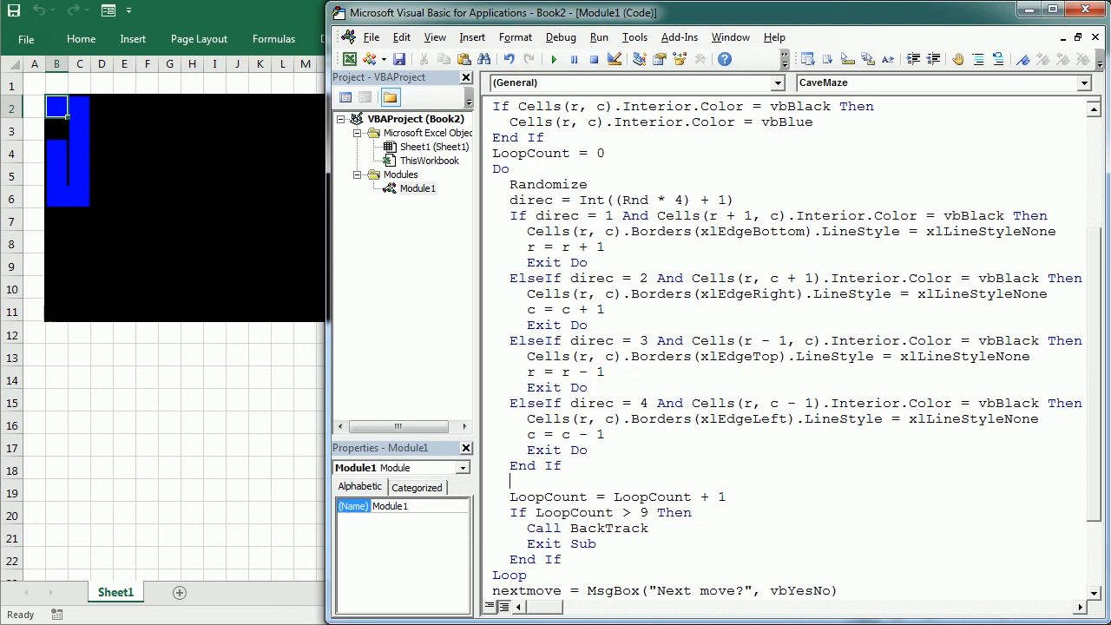
Add Sub BackTrack at the module end with Cells(r, c).Interior.Color = vbWhite
key("ctrl+End")
key("Return")
type("sub B")
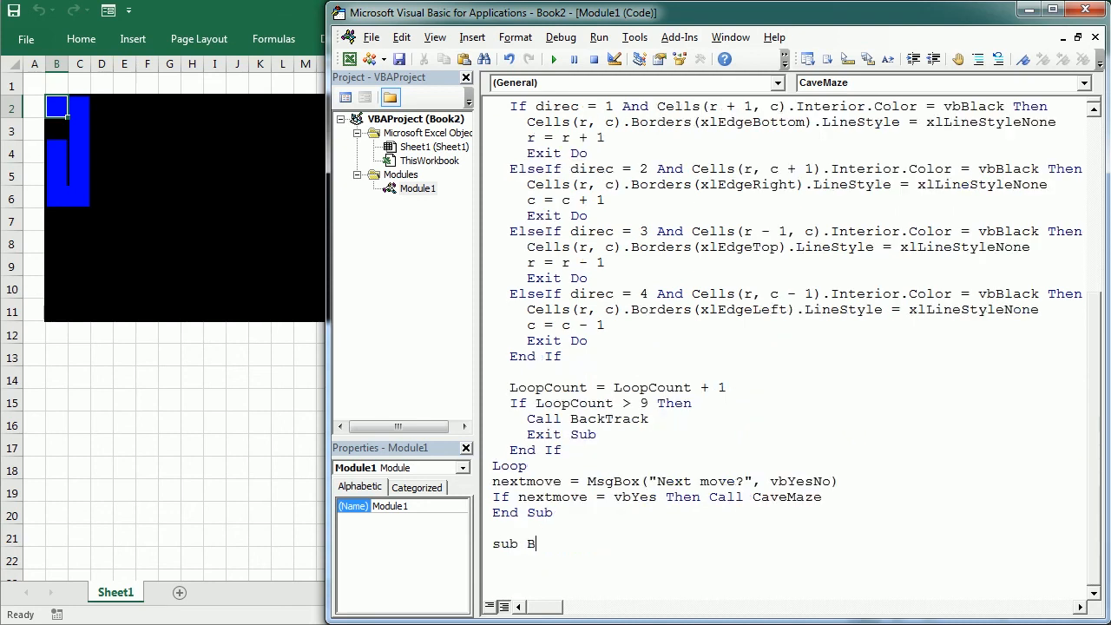
type("ackTrack")
key("Return")
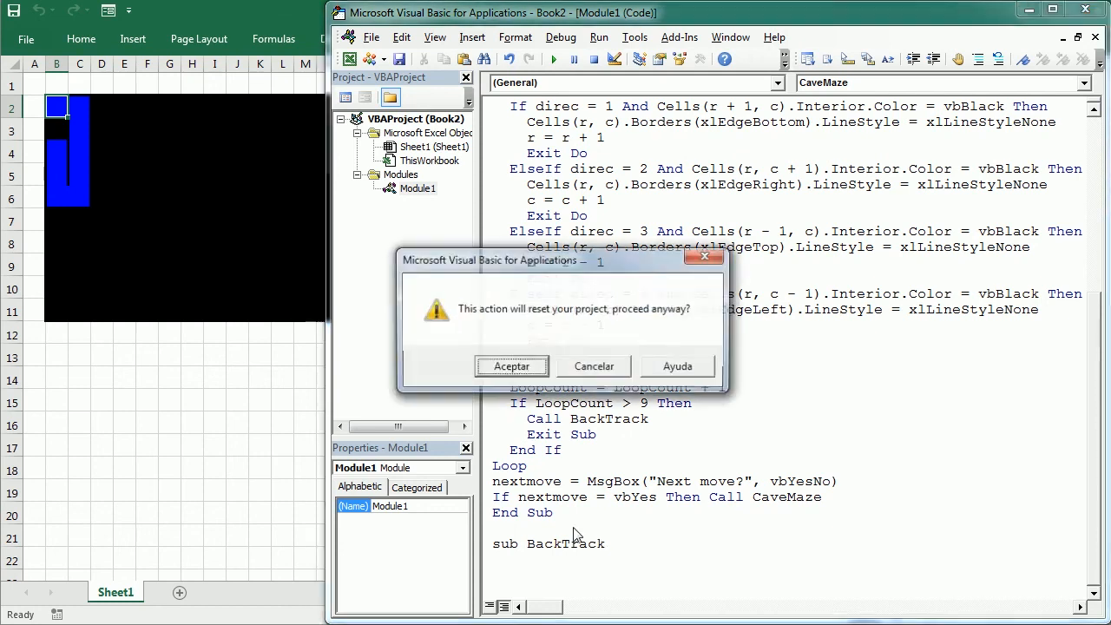
key("Return")
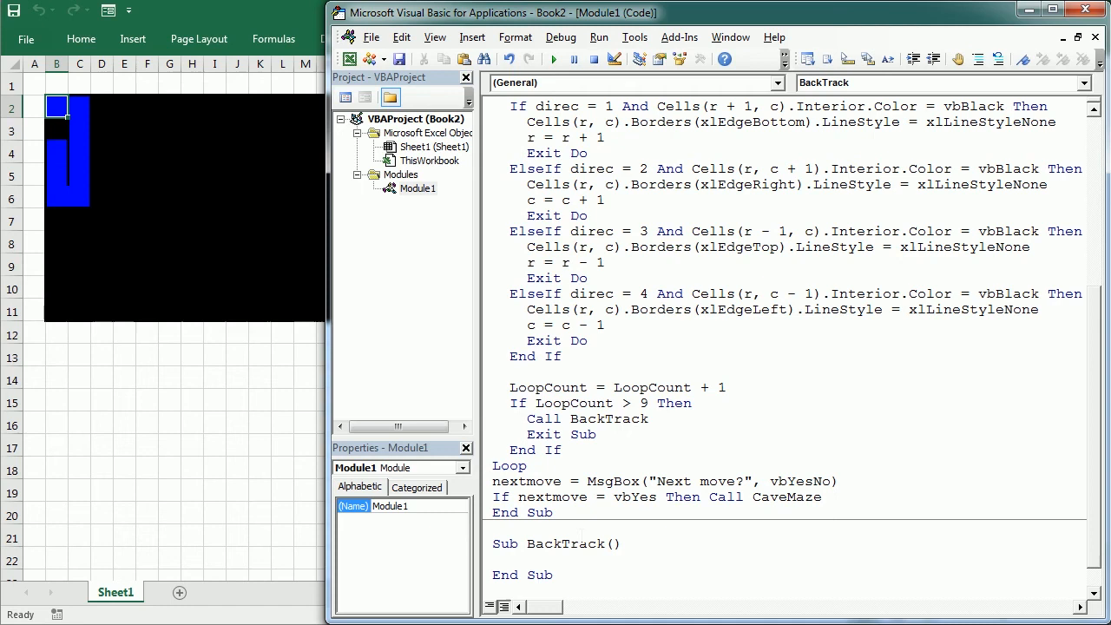
type("cells(")
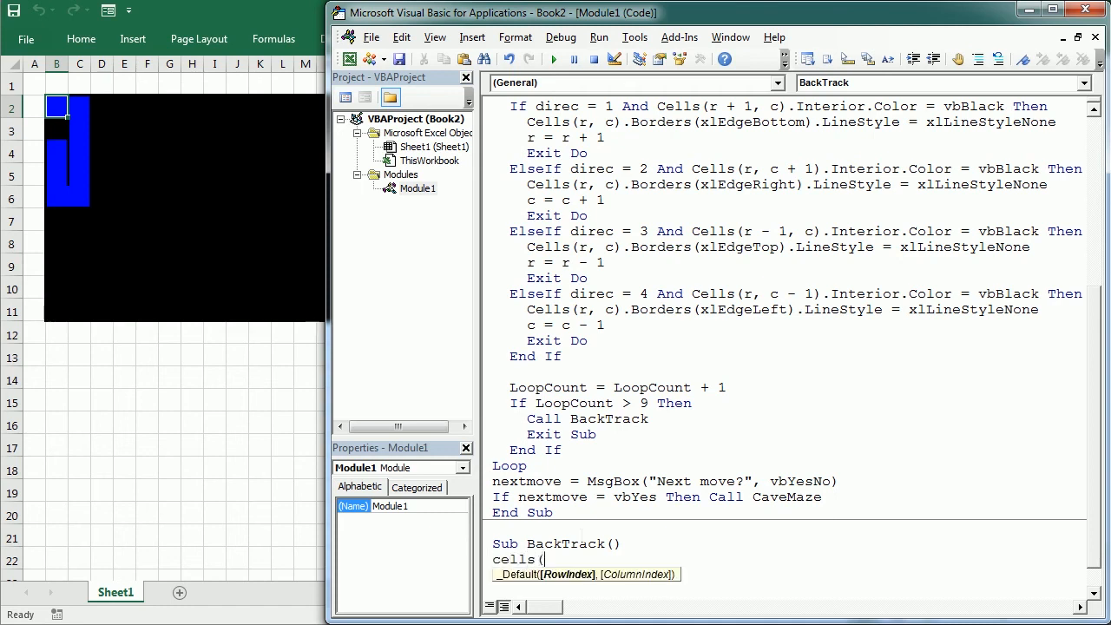
type("r,c).")
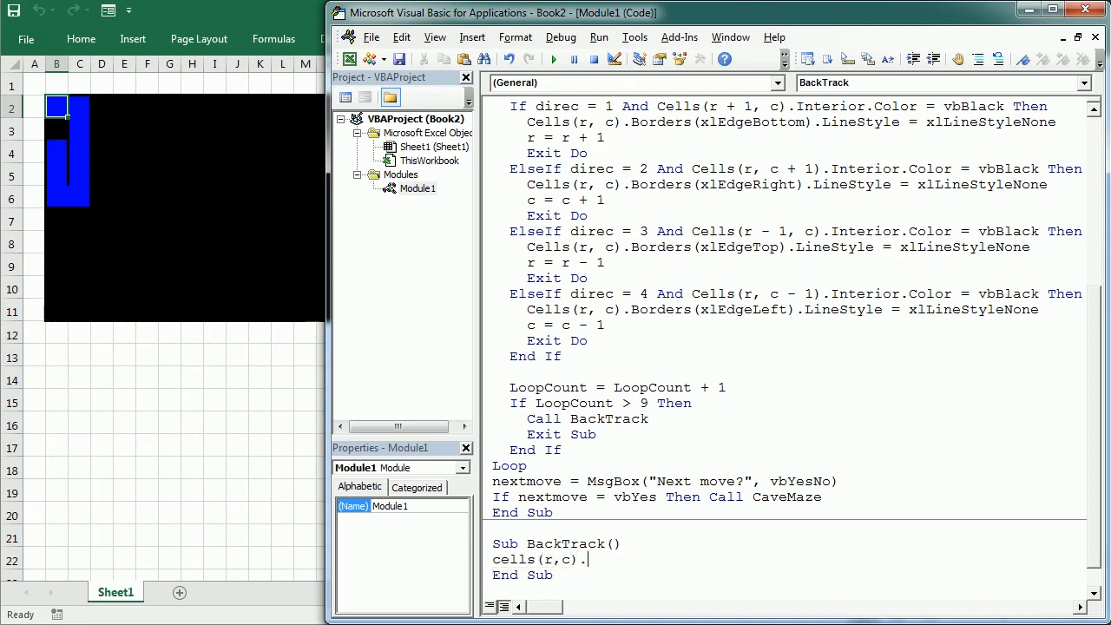
type("interior.")
type("color=")
type("vbwhite")
key("Return")
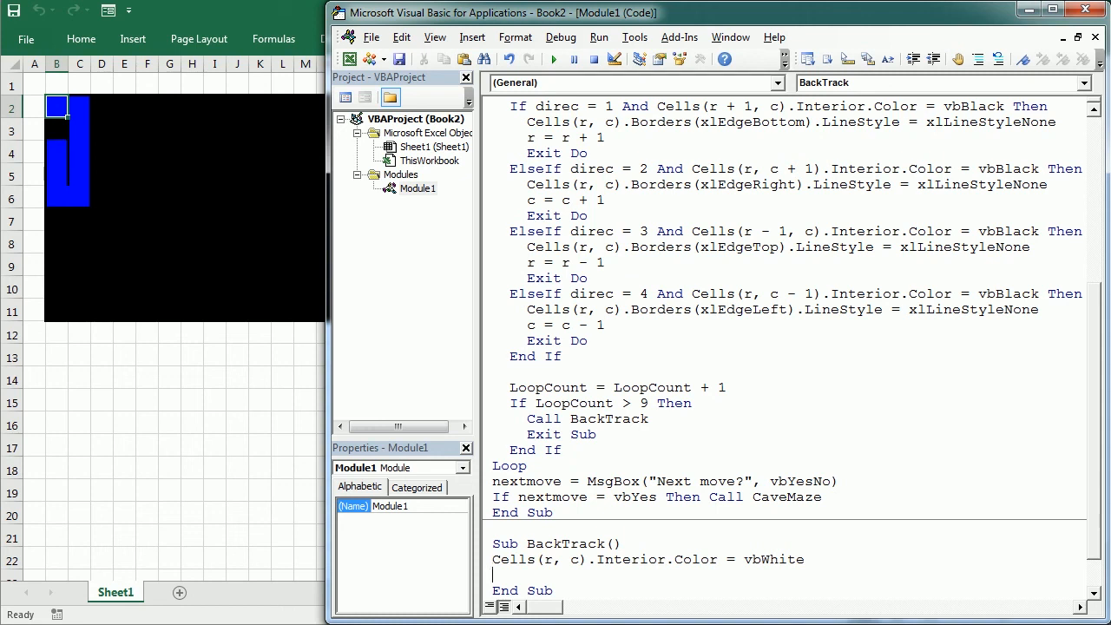
Add If checking Cells(r+1,c) not white and xlEdgeBottom LineStyle = xlLineStyleNone, then r = r + 1
key("Return")
type("if")
type(" cells(r")
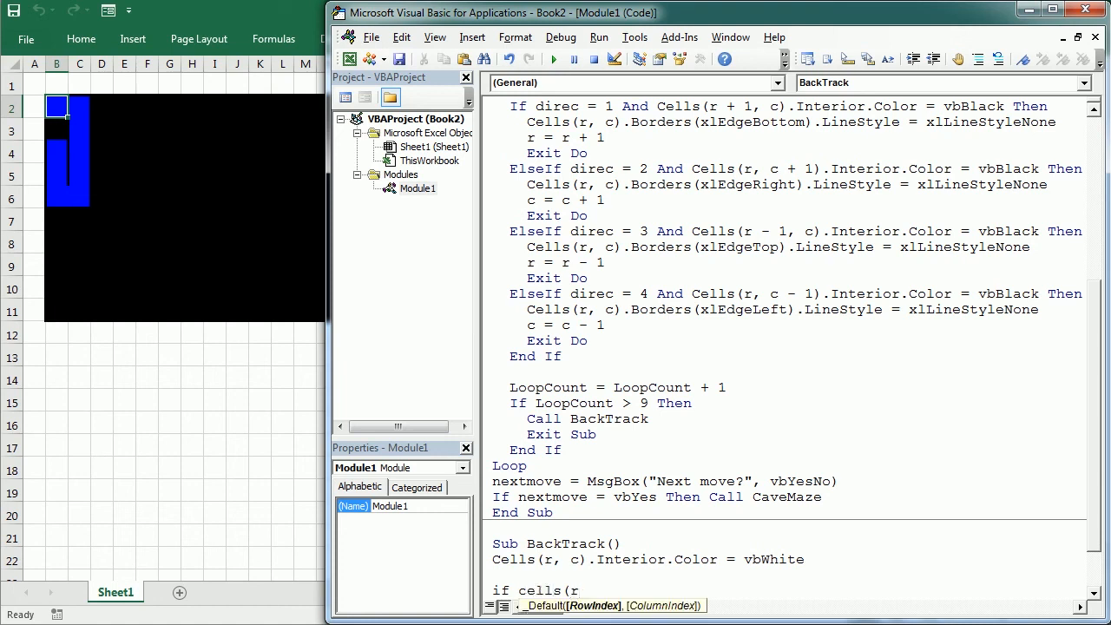
type("+1")
type(",")
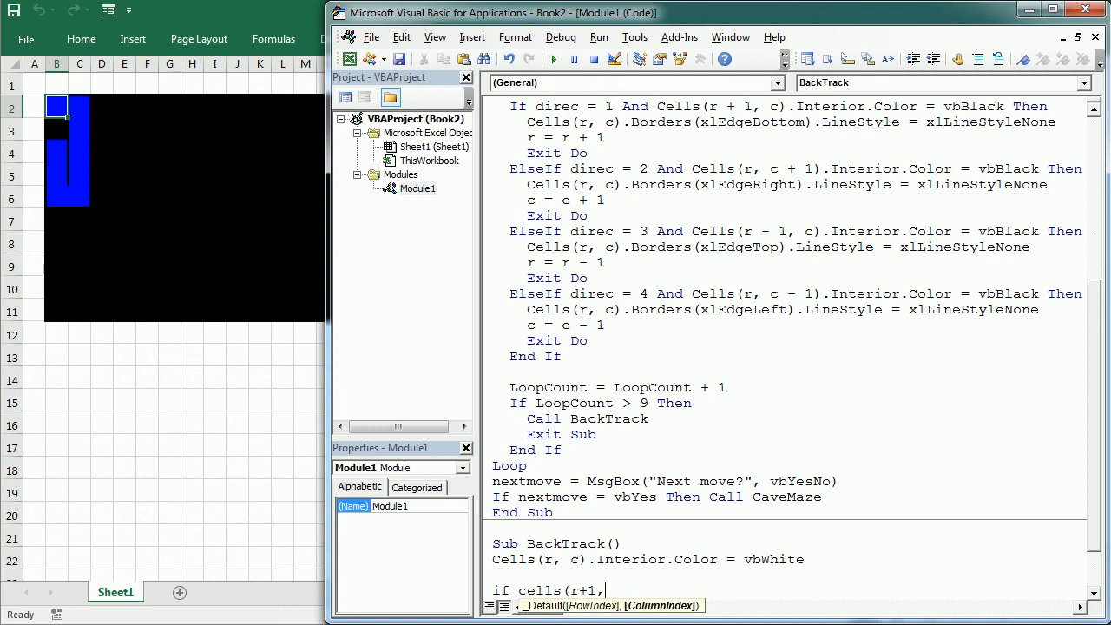
type("c).")
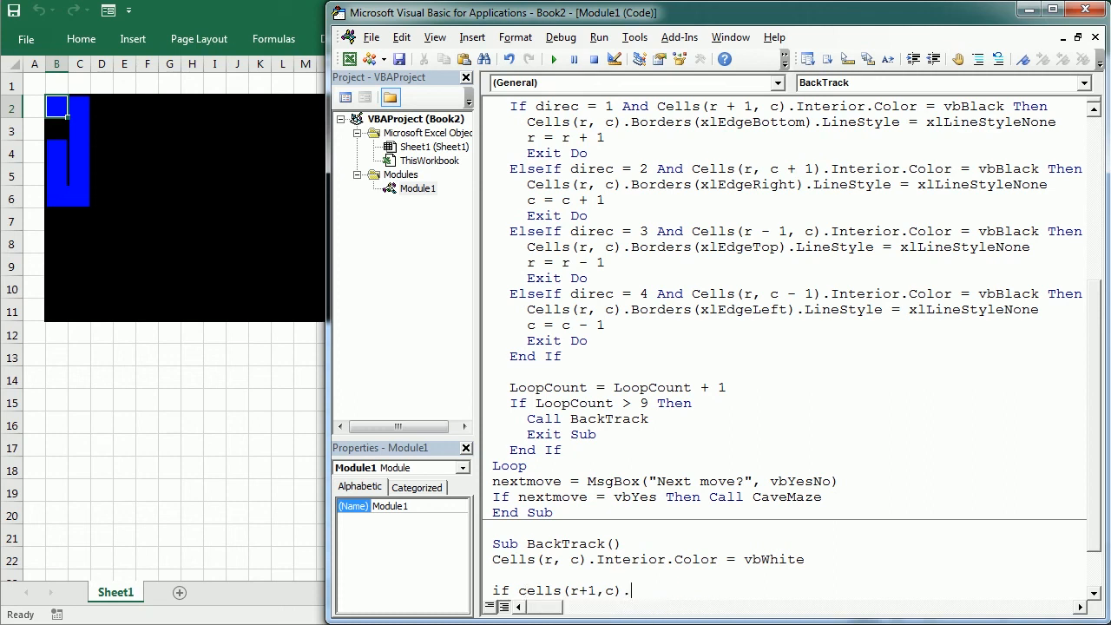
type("interior.color")
type("<>vbwhite")
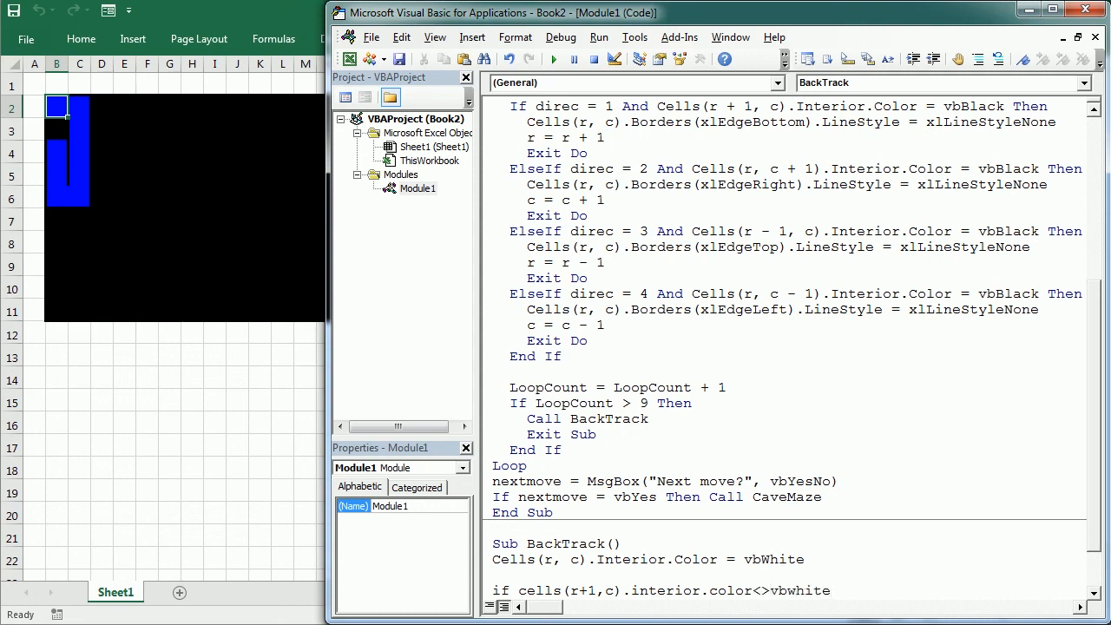
type(" then")
key("BackSpace")
key("BackSpace")
key("BackSpace")
key("BackSpace")
type("and ")
type("_")
key("Return")
type("c")
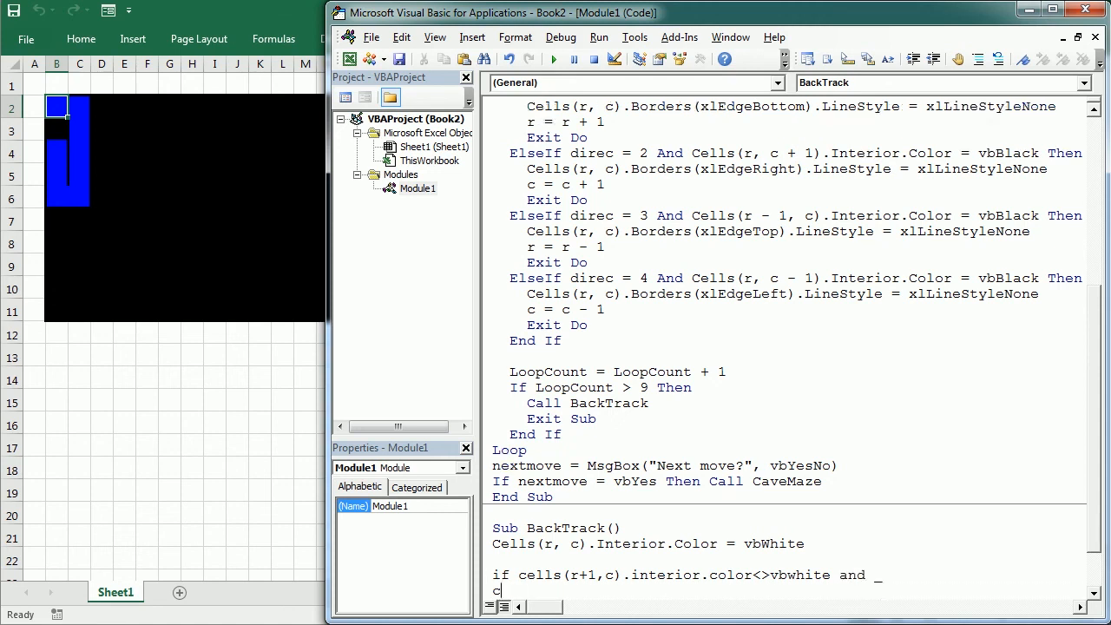
type("ells(")
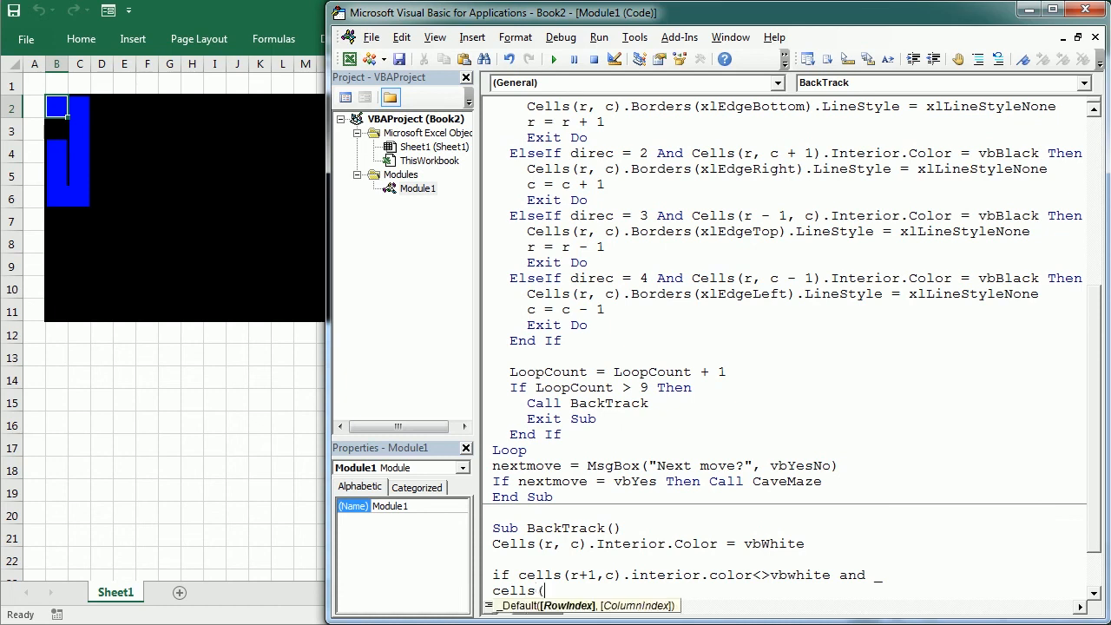
type("r,c).")
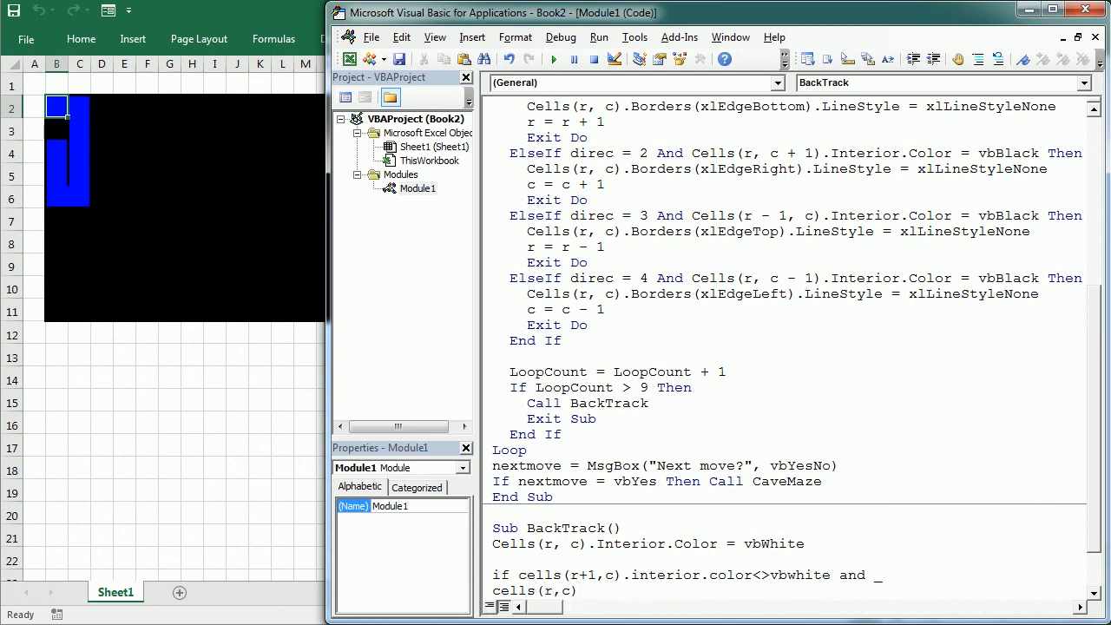
type("borders(xl")
type("edgebottom")
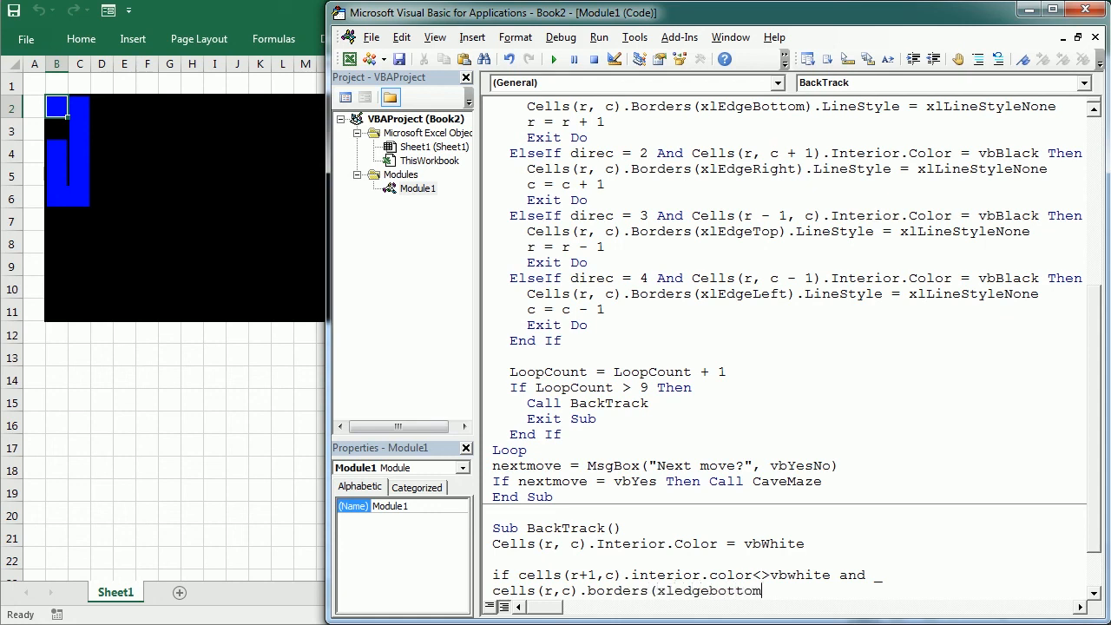
type(")")
type(".")
type("linestyle=")
type("xl")
type("li")
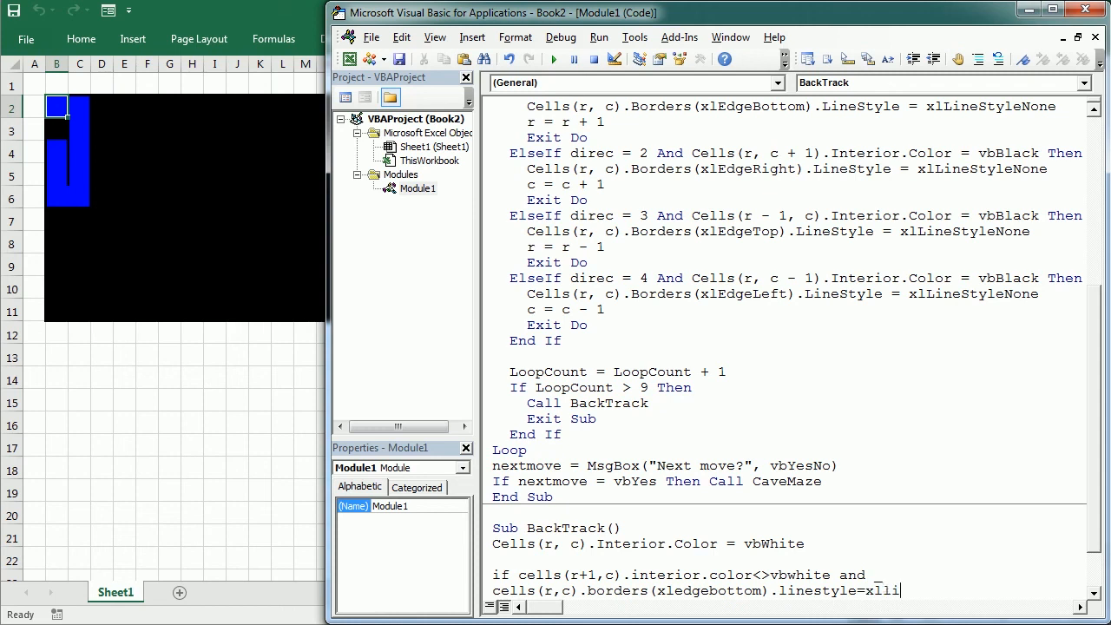
type("nes")
type("tylenone ")
type("then")
key("Return")
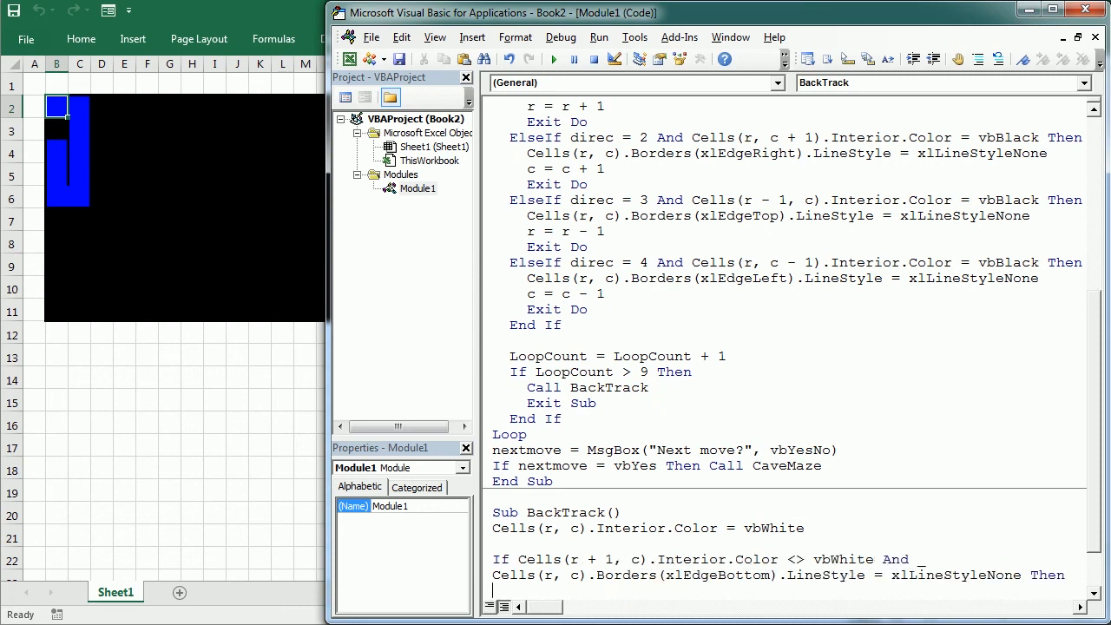
type("r=r")
type("+1")
Add ElseIf checking Cells(r, c+1) not white and xlEdgeRight LineStyle = xlLineStyleNone, then c = c + 1
key("Return")
type("e")
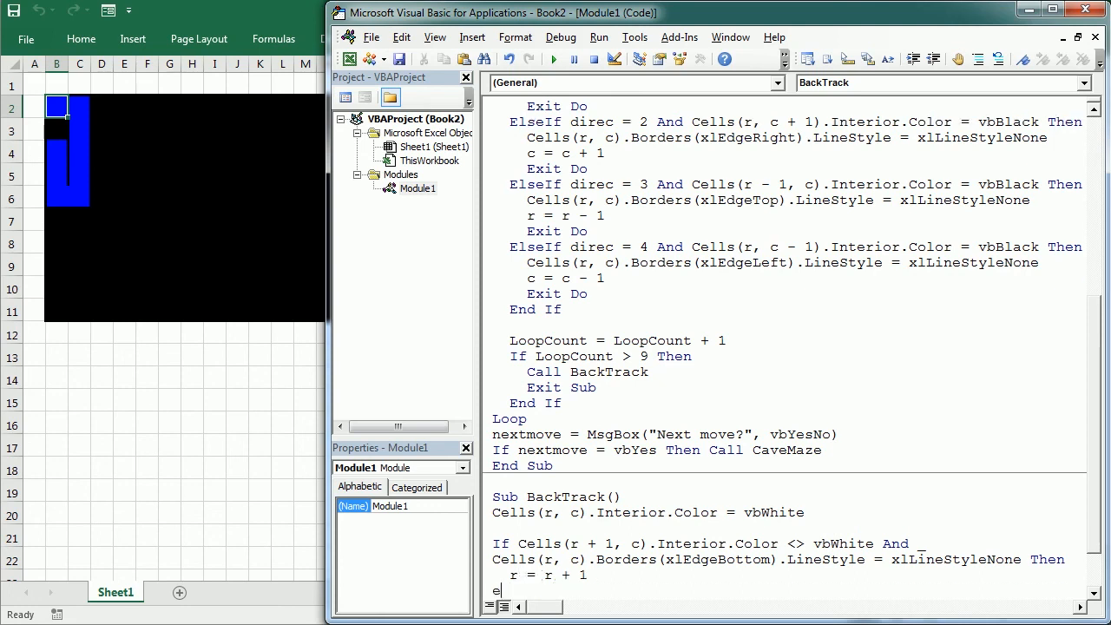
type("lseif cells(")
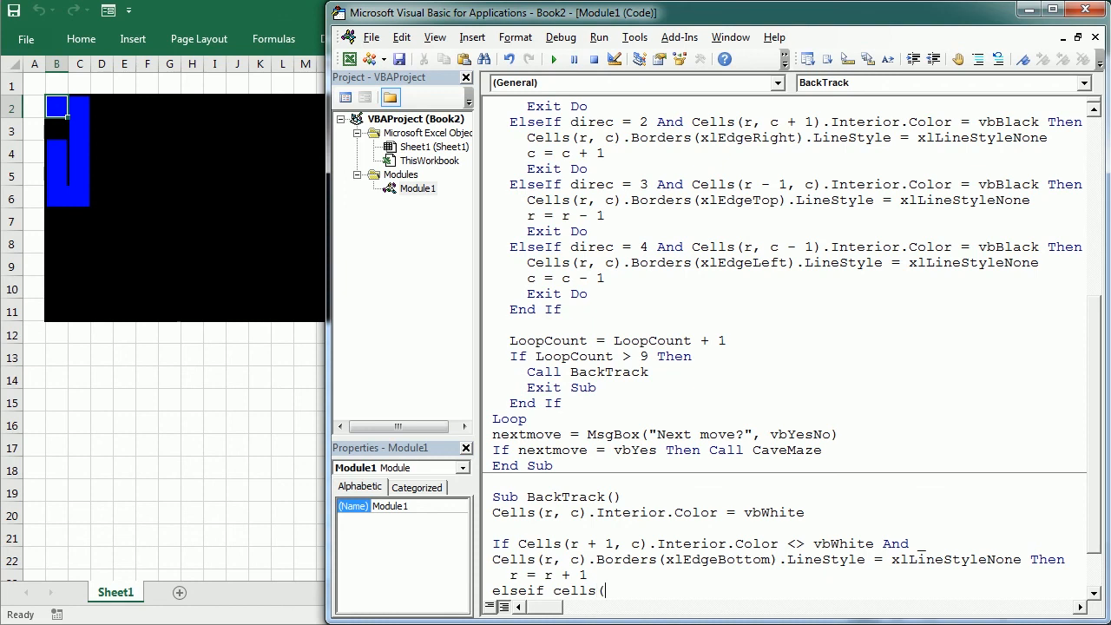
type("r,")
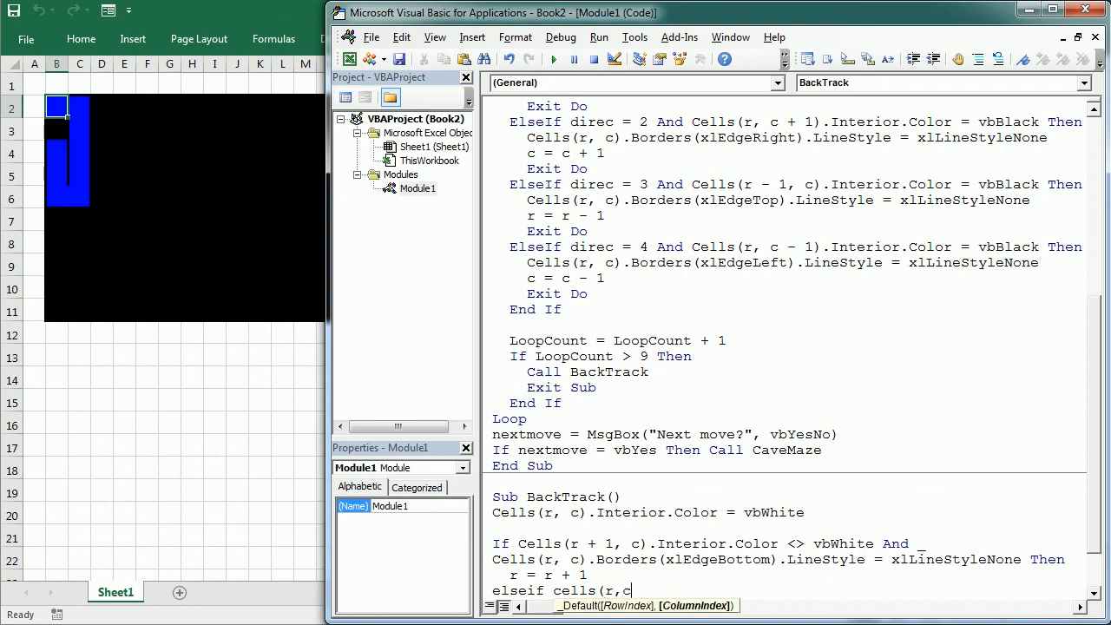
type("c+1).")
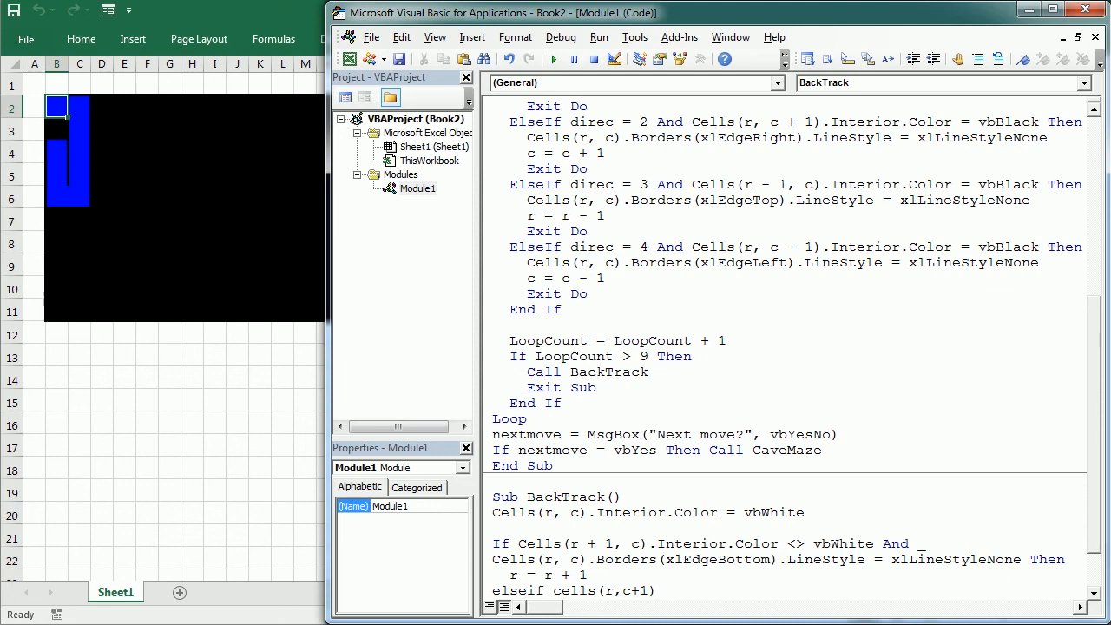
type("interior.color")
type("<>vbwhite and")
type(" _")
key("Return")
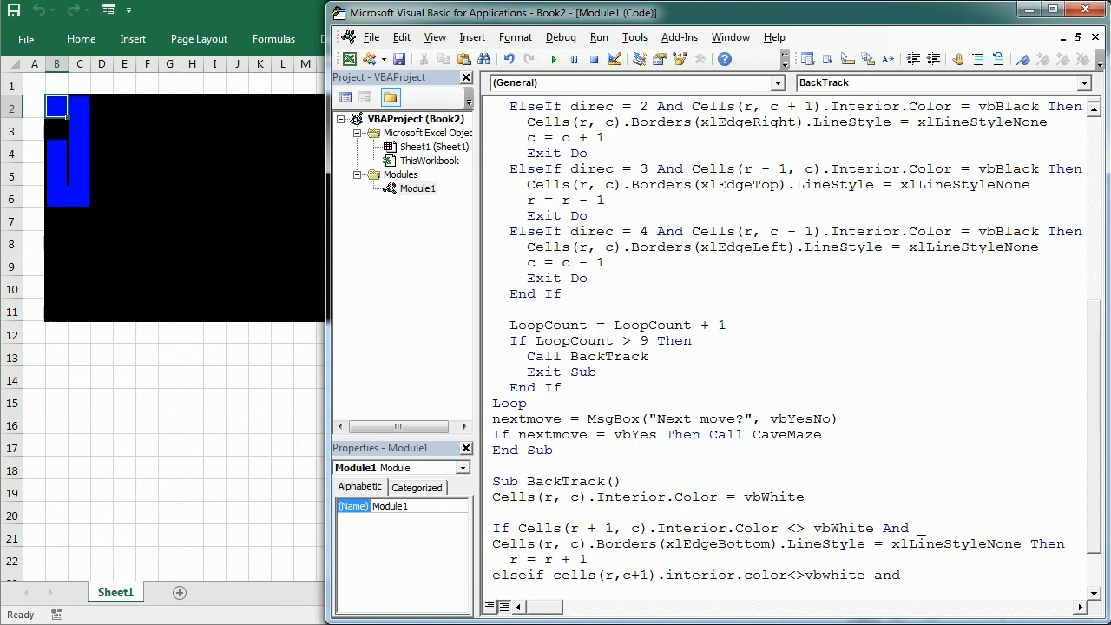
type("cells(r,c")
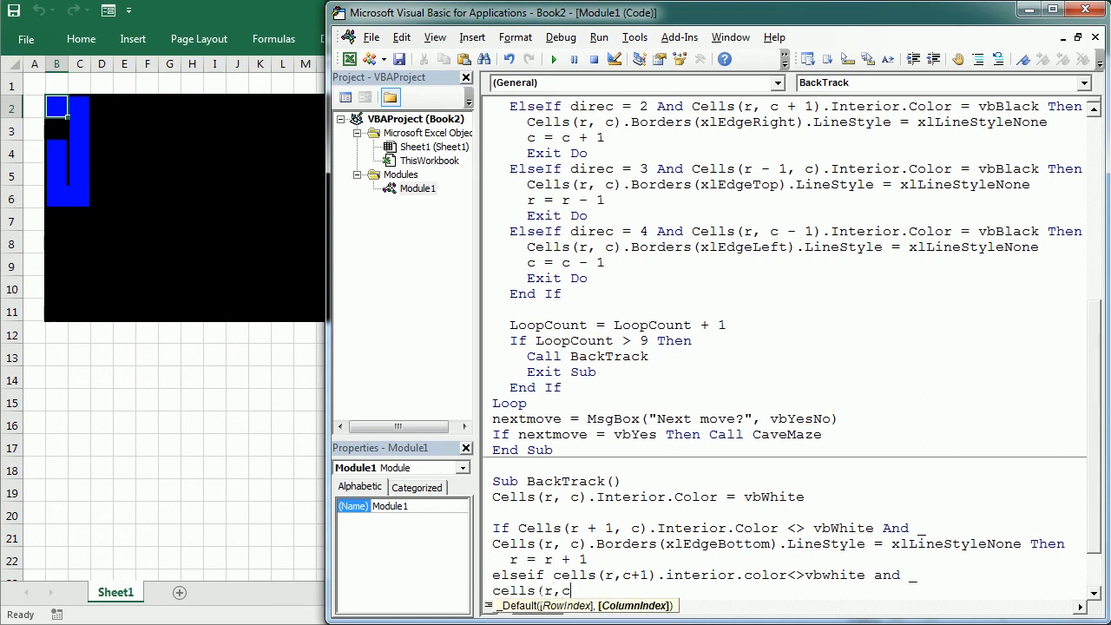
type(").borders")
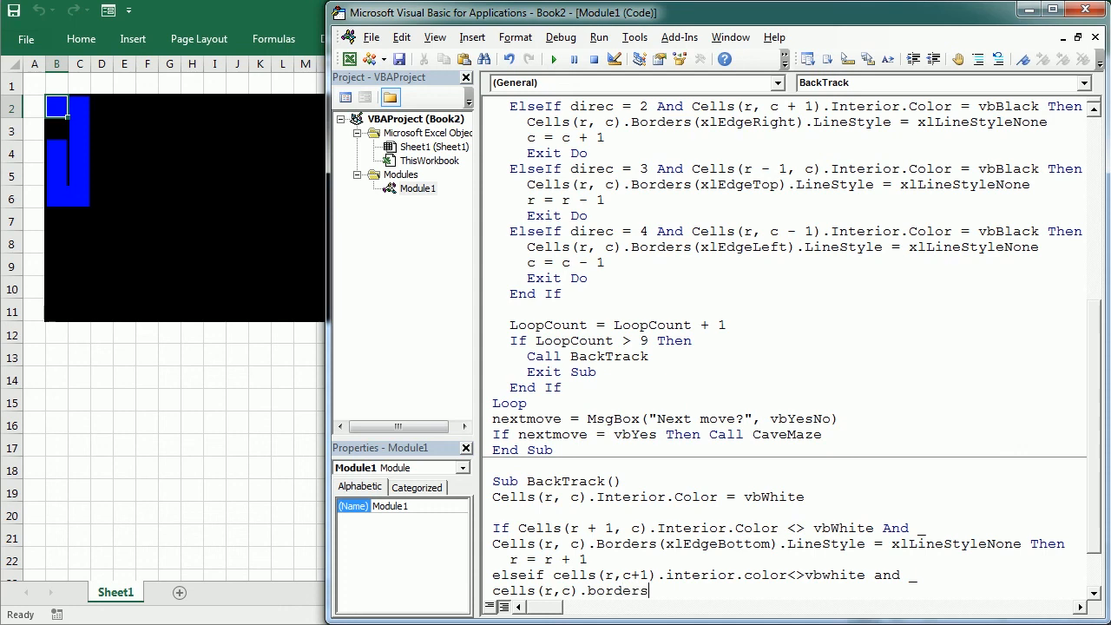
type("(xledgeright")
type(").lines")
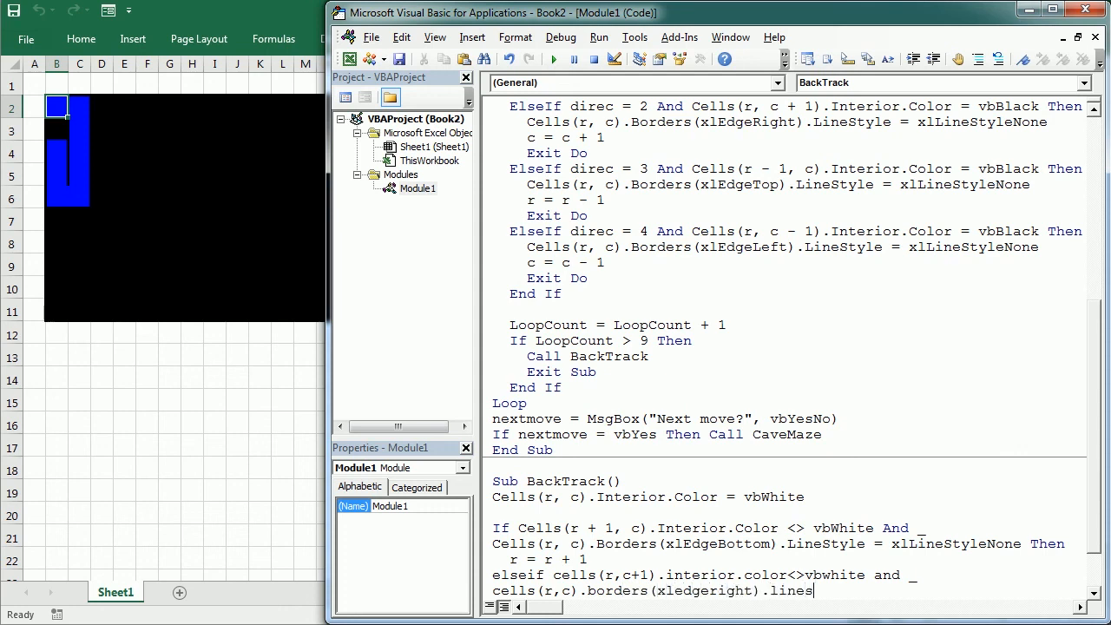
type("tyle")
type("=xl")
type("linesy")
key("BackSpace")
type("tyleno")
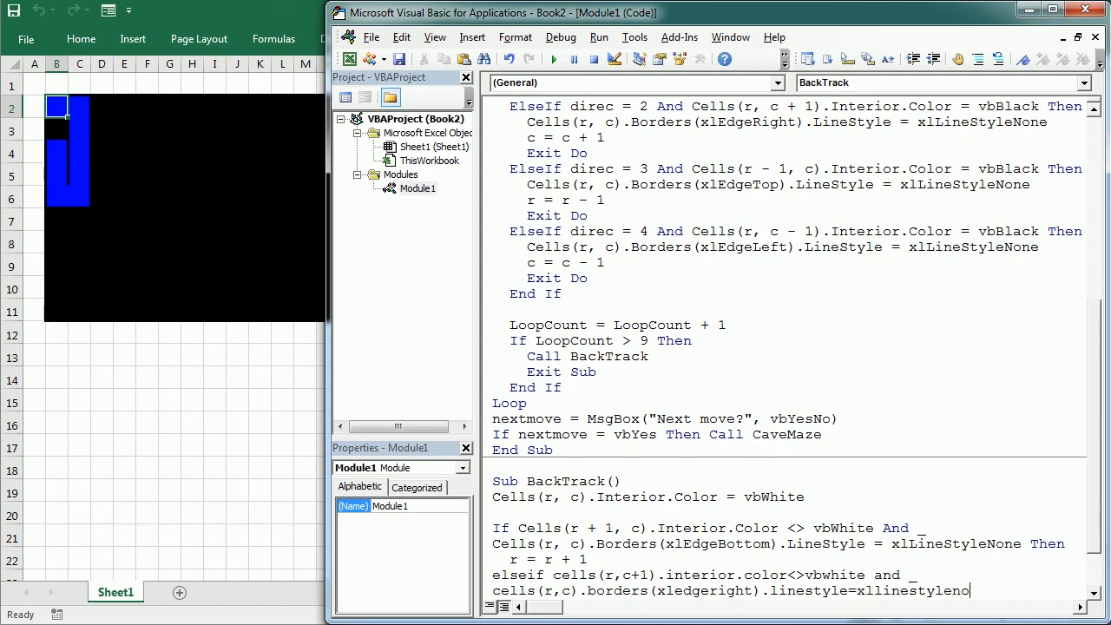
type("ne then")
key("Return")
type("c=c+1")
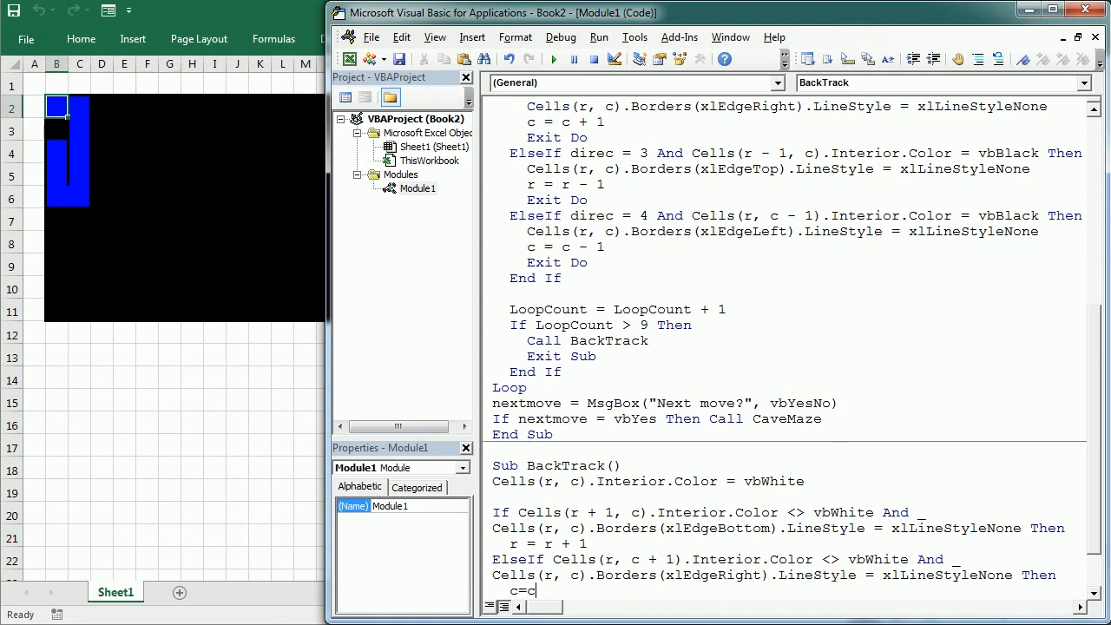
key("Return")
type("c")
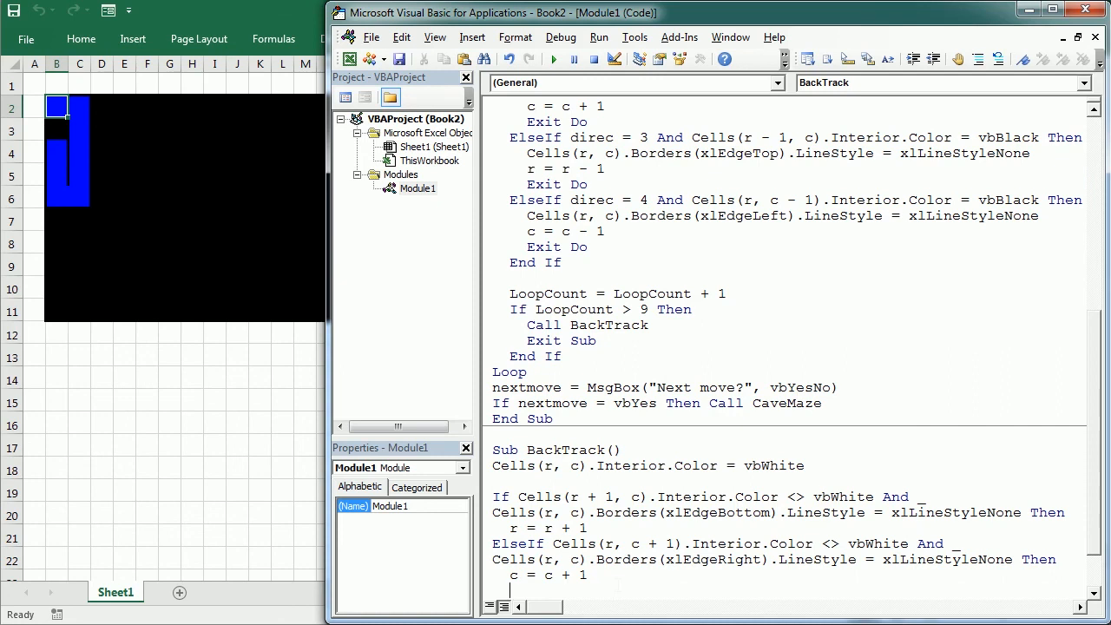
Duplicate the two branches and edit them to xlEdgeTop with r - 1 and xlEdgeLeft with c - 1
key("shift+Up")
key("shift+Up")
key("shift+Up")
key("shift+Up")
key("shift+Up")
key("shift+Home")
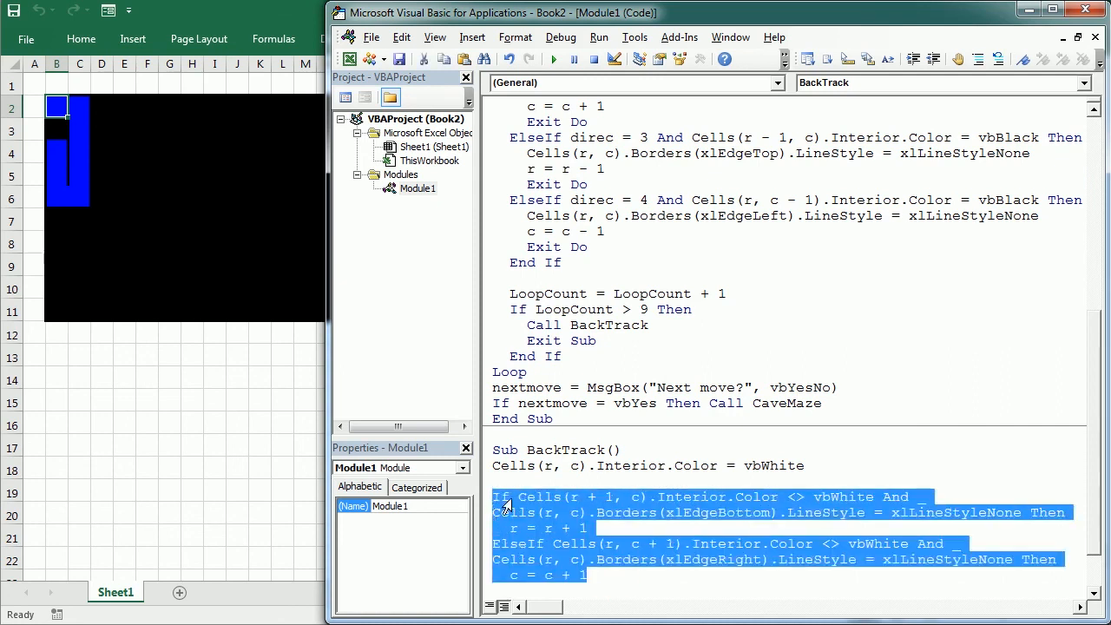
key("ctrl+c")
key("Down")
key("ctrl+v")
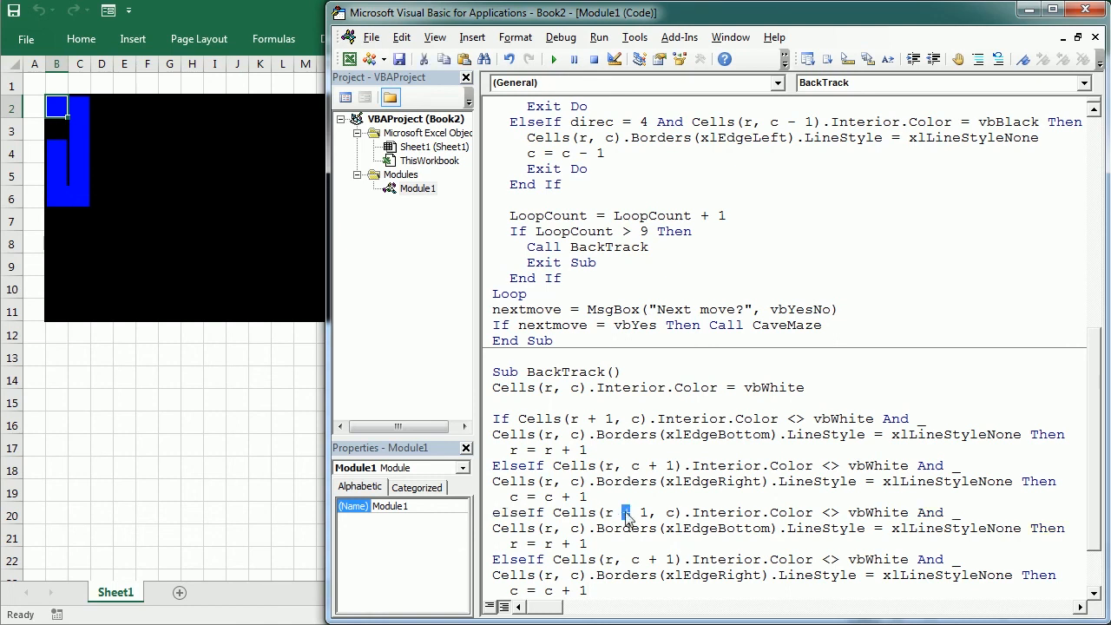
type("Top")
key("Down")
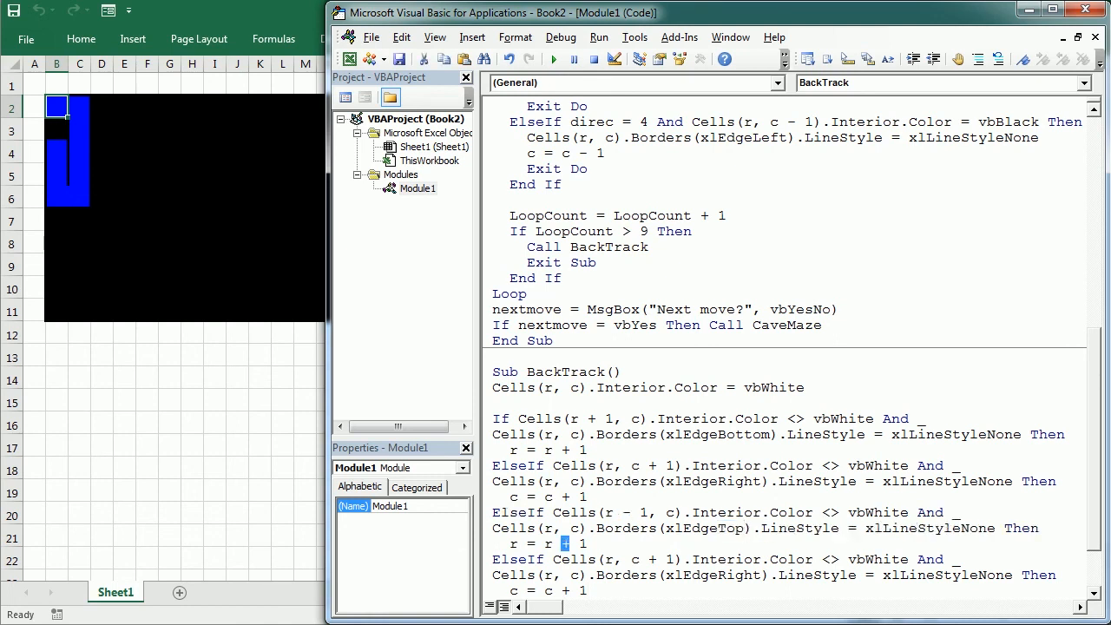
type("-")
key("Down")
type("-")
double_click(734, 575)
type("Left")
double_click(566, 590)
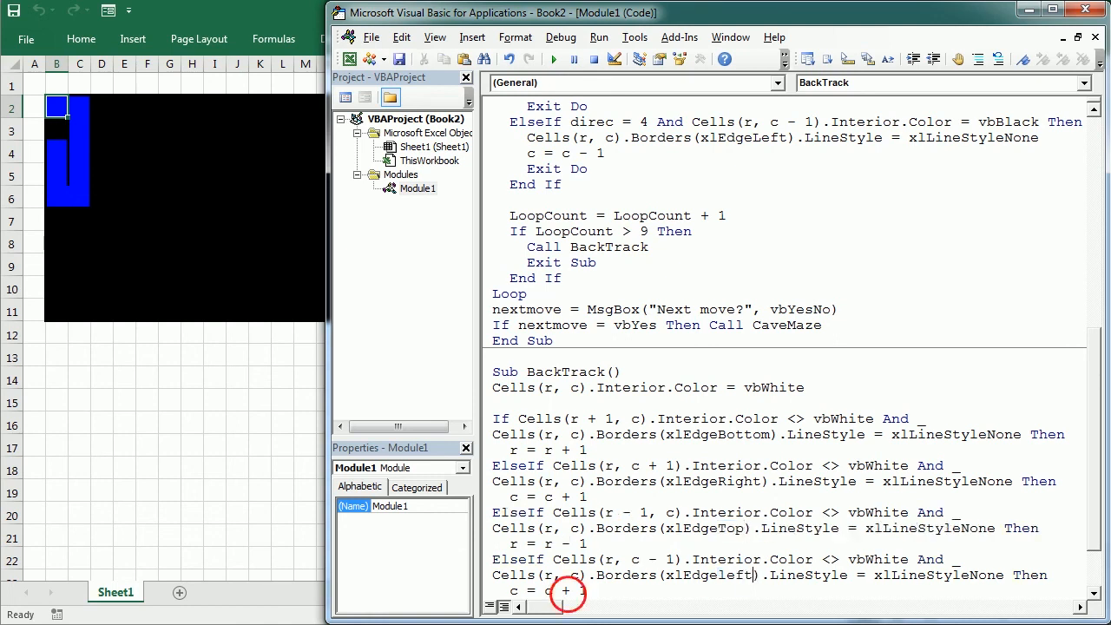
type("-")
Add Else Exit Sub, End If, and a closing Call CaveMaze to BackTrack
key("Return")
type("else")
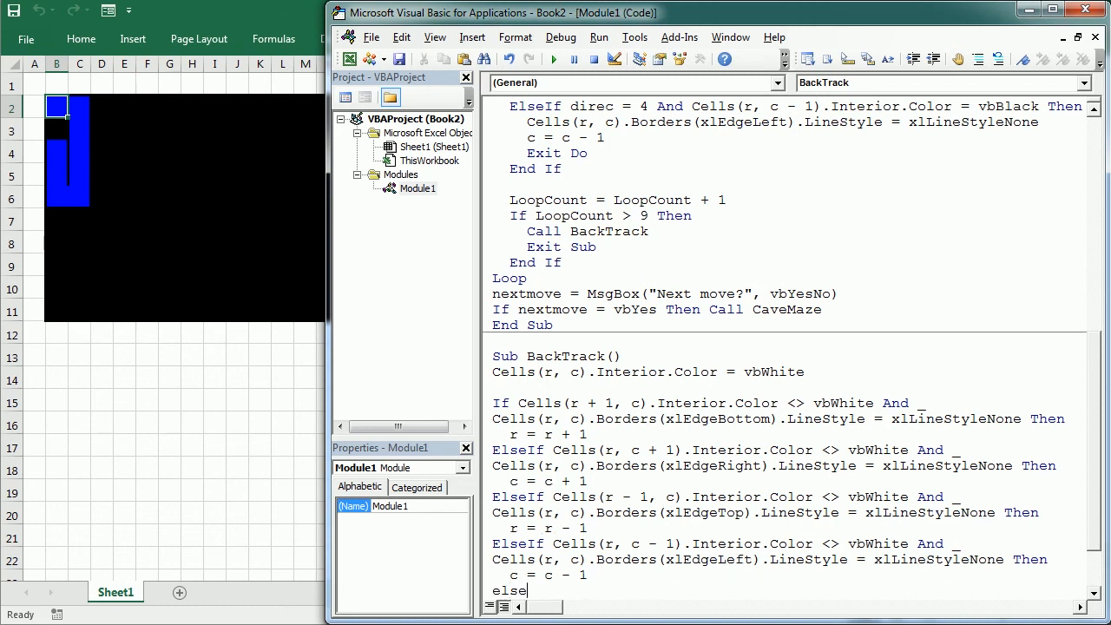
key("Return")
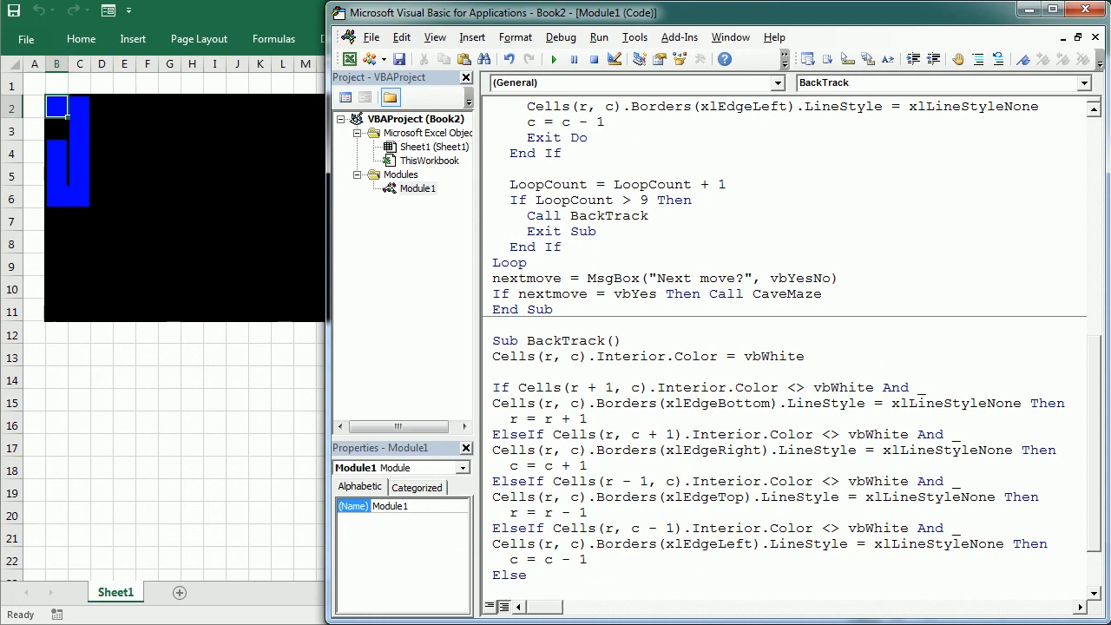
type("exitsub")
key("Return")
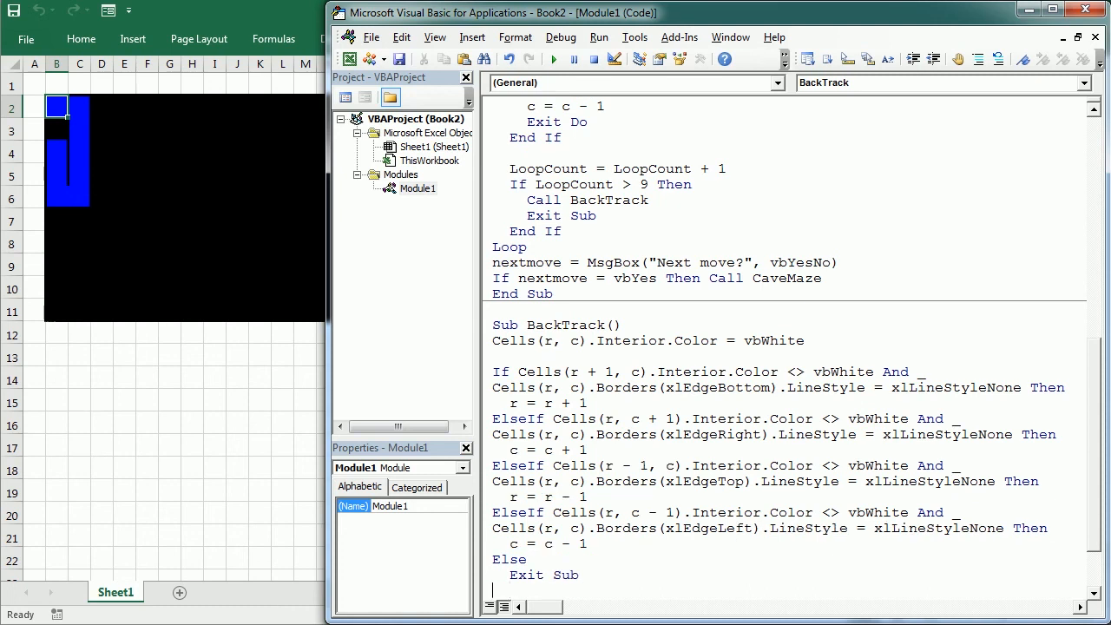
type("end if")
key("Return")
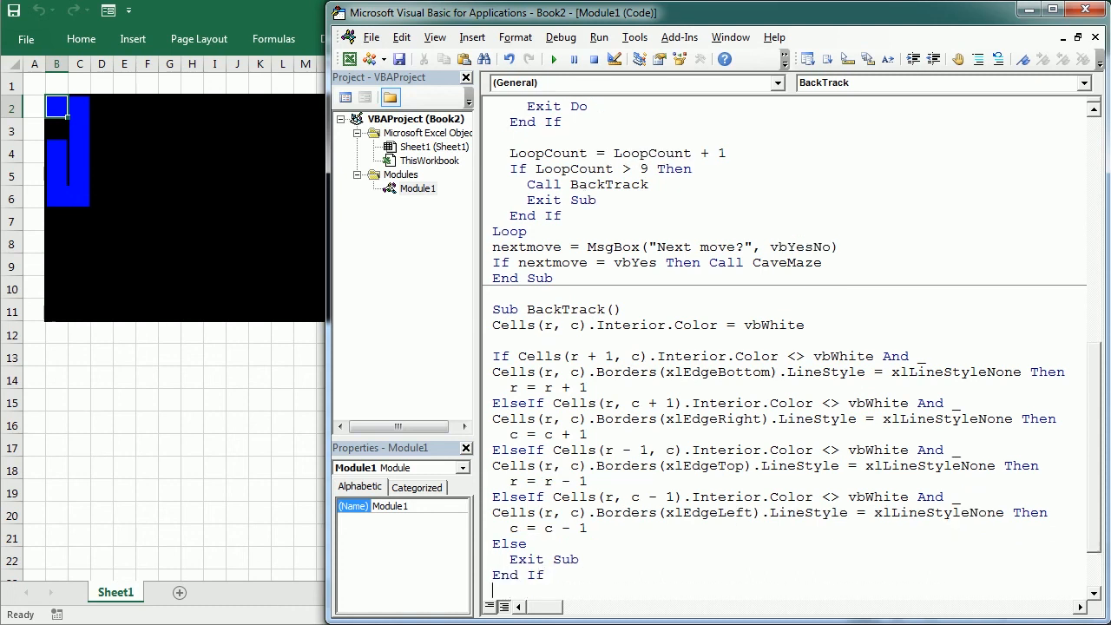
key("Return")
type("Call Ca")
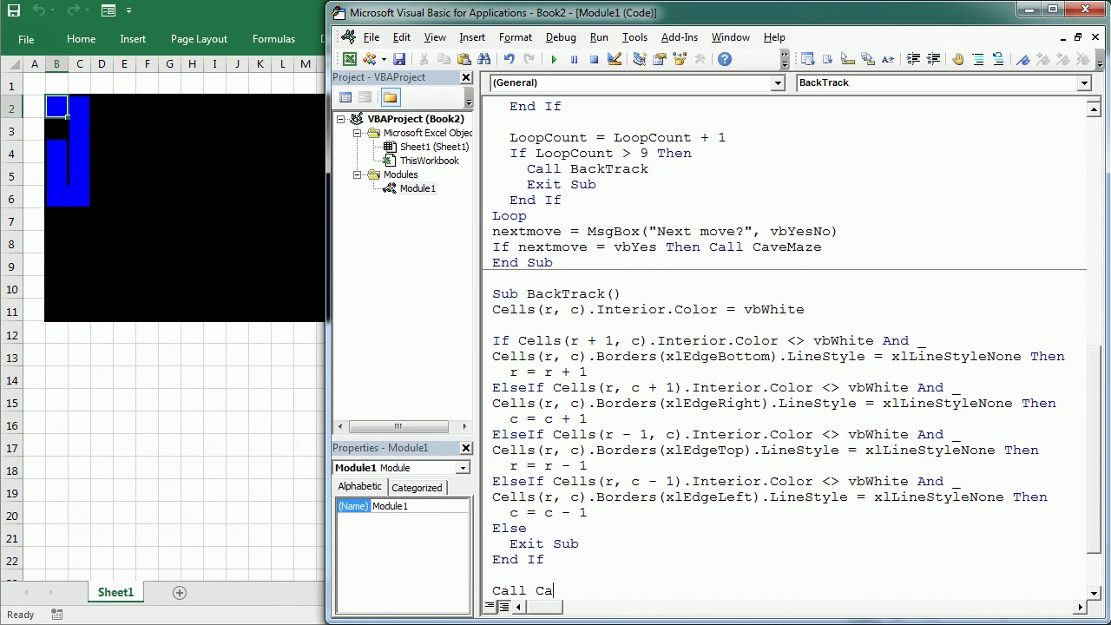
type("veMaze")
scroll(1097, 386, "up", 4)
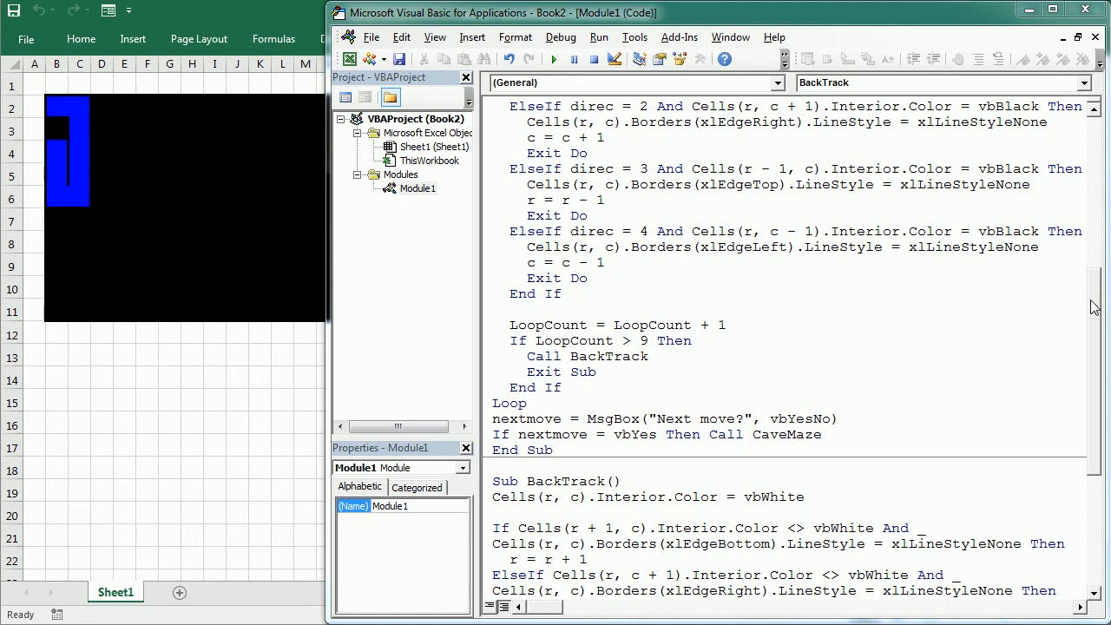
scroll(1096, 305, "up", 5)
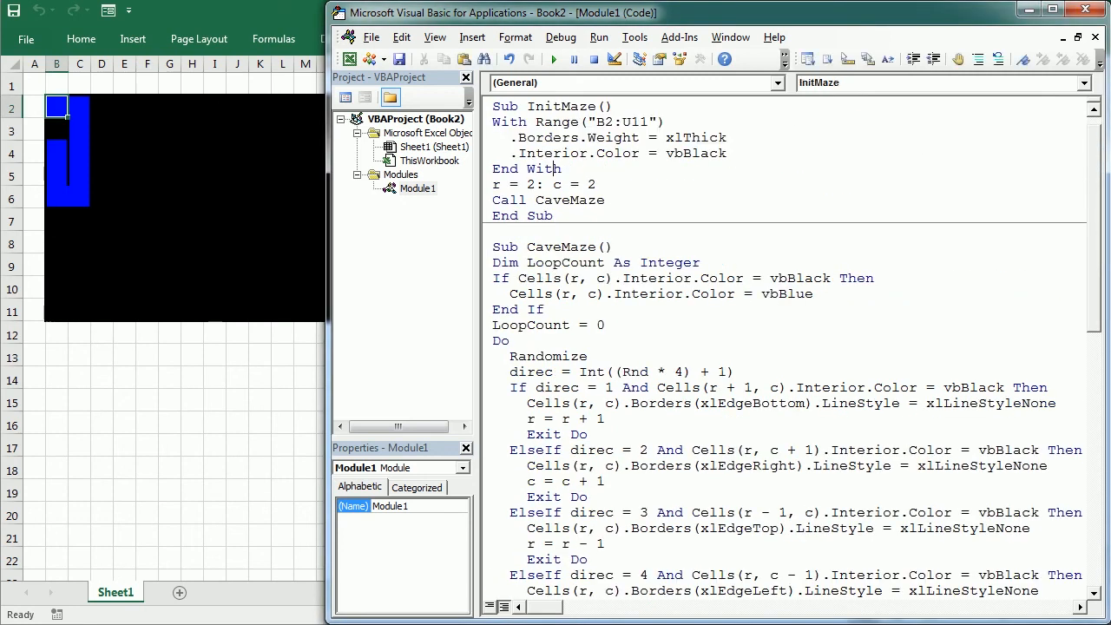
Run the macro, answer Sí repeatedly until the path spreads and backtracked cells turn white, then No
left_click(553, 60)
left_click(533, 362)
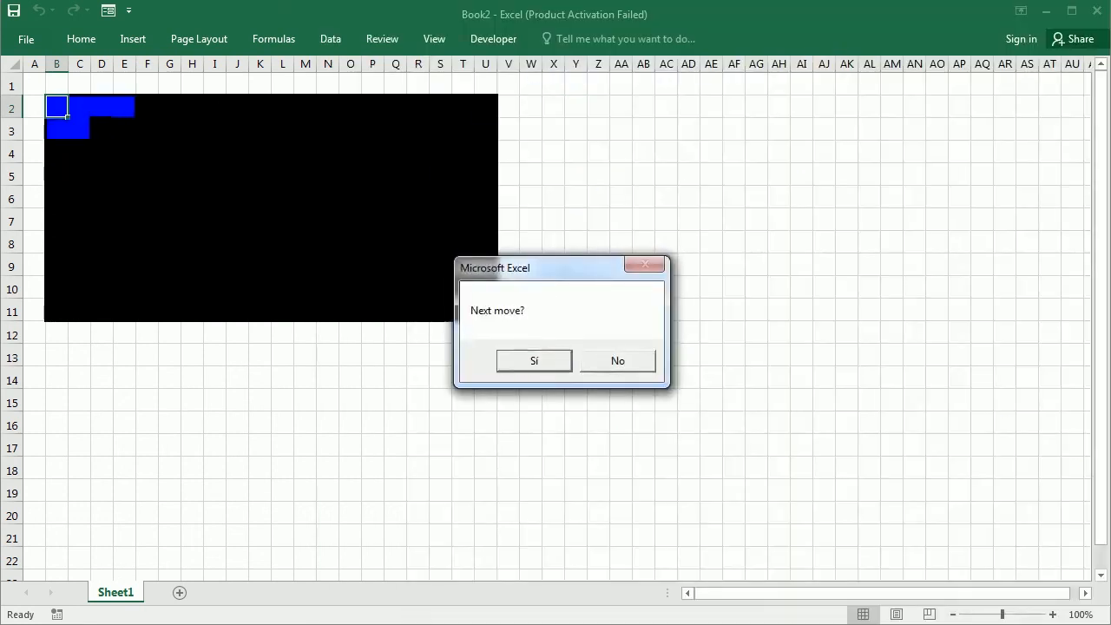
left_click(533, 364)
left_click(530, 365)
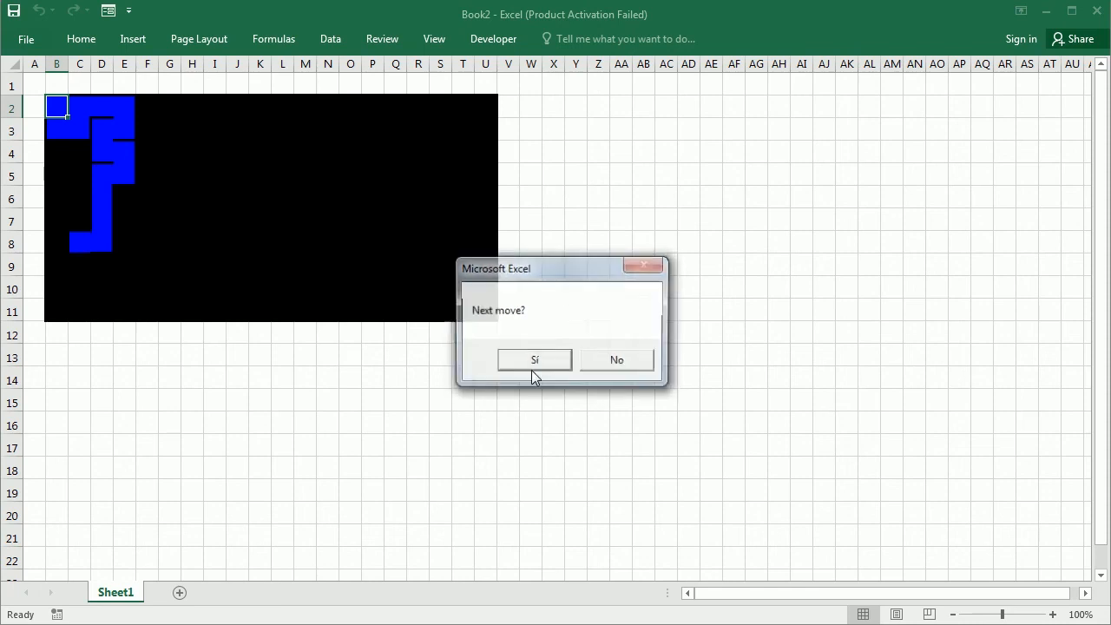
left_click(534, 365)
left_click(532, 366)
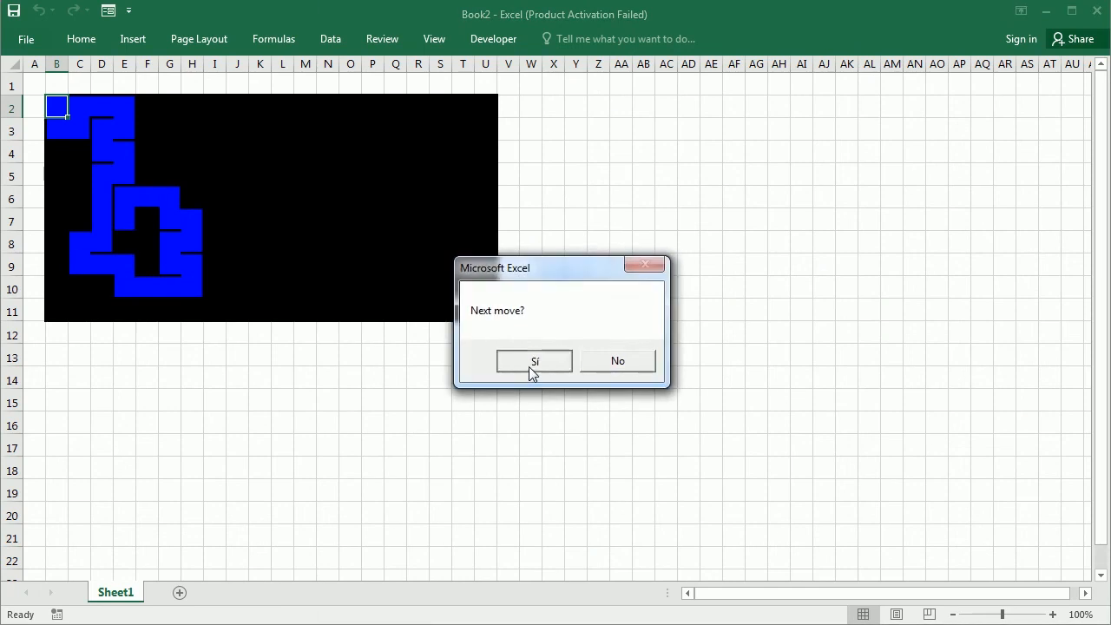
left_click(529, 367)
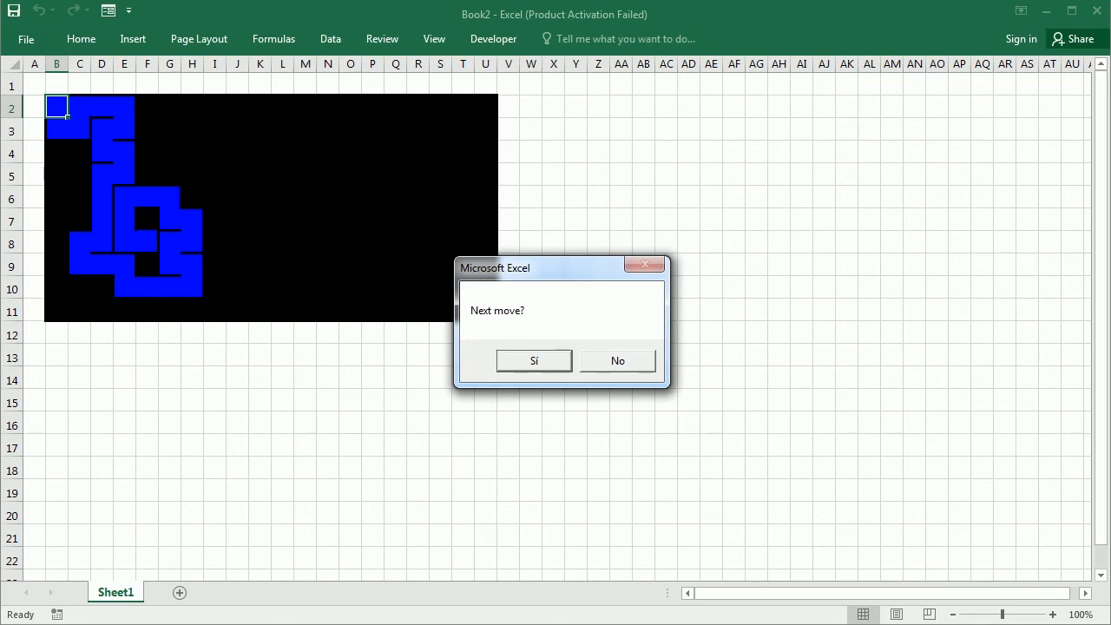
left_click(553, 361)
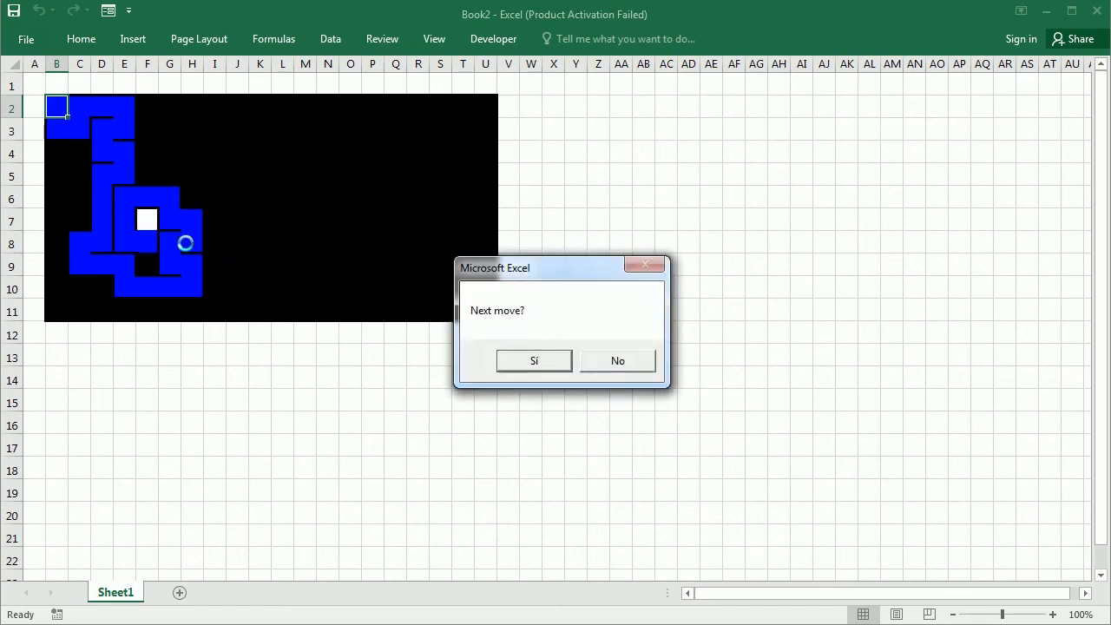
left_click(534, 361)
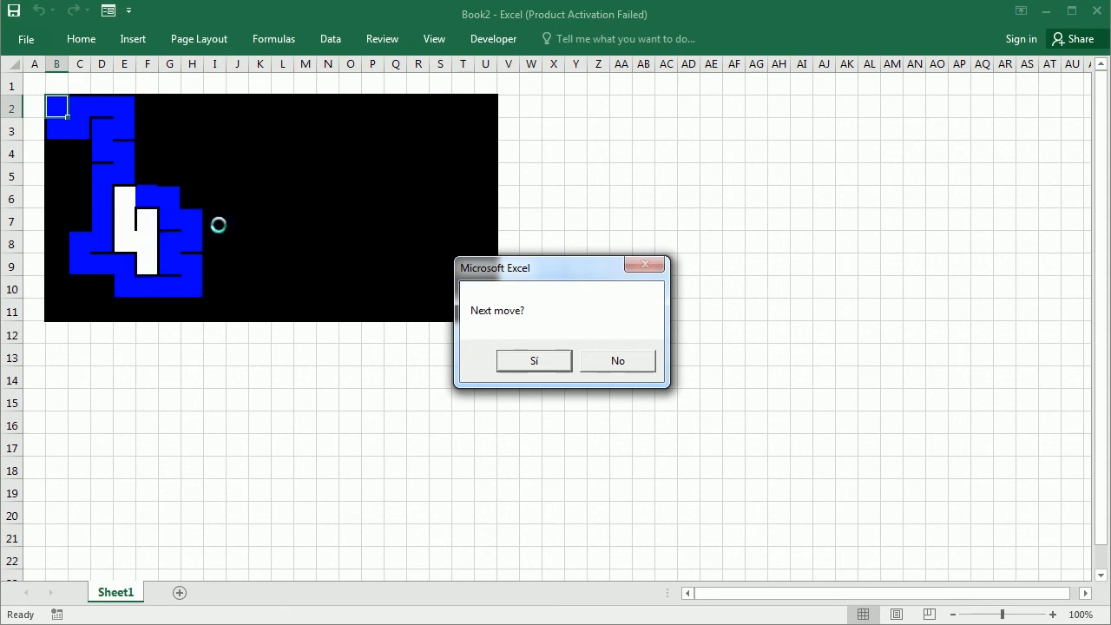
left_click(532, 362)
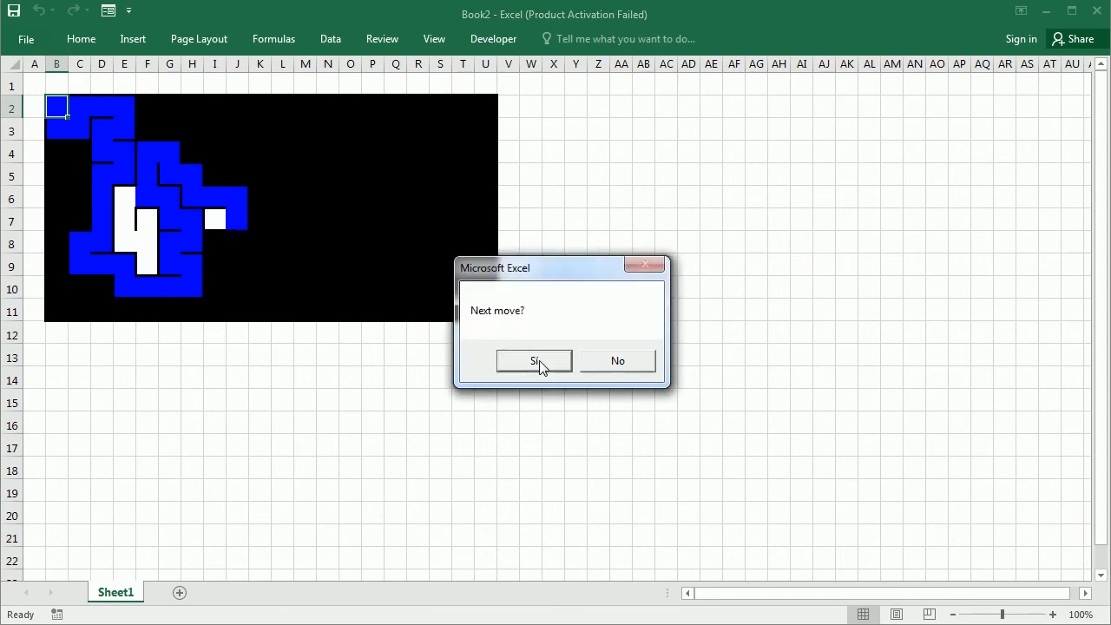
left_click(617, 360)
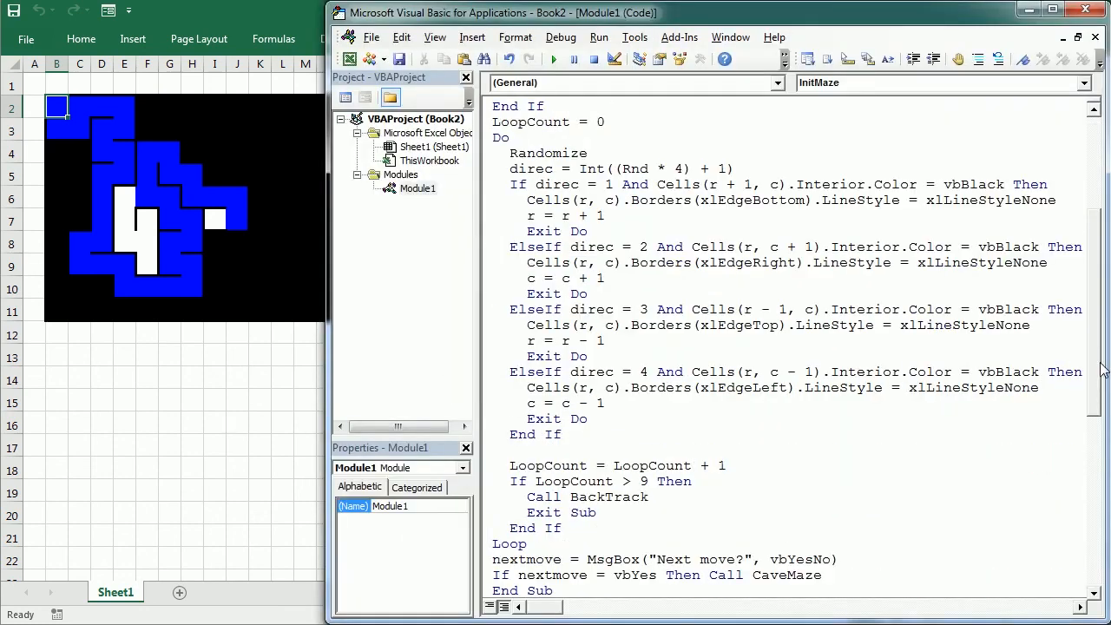
left_click_drag(1095, 369, 1095, 406)
Comment out the MsgBox and If nextmove lines, add call CaveMaze below, and minimize the editor
left_click_drag(823, 481, 492, 465)
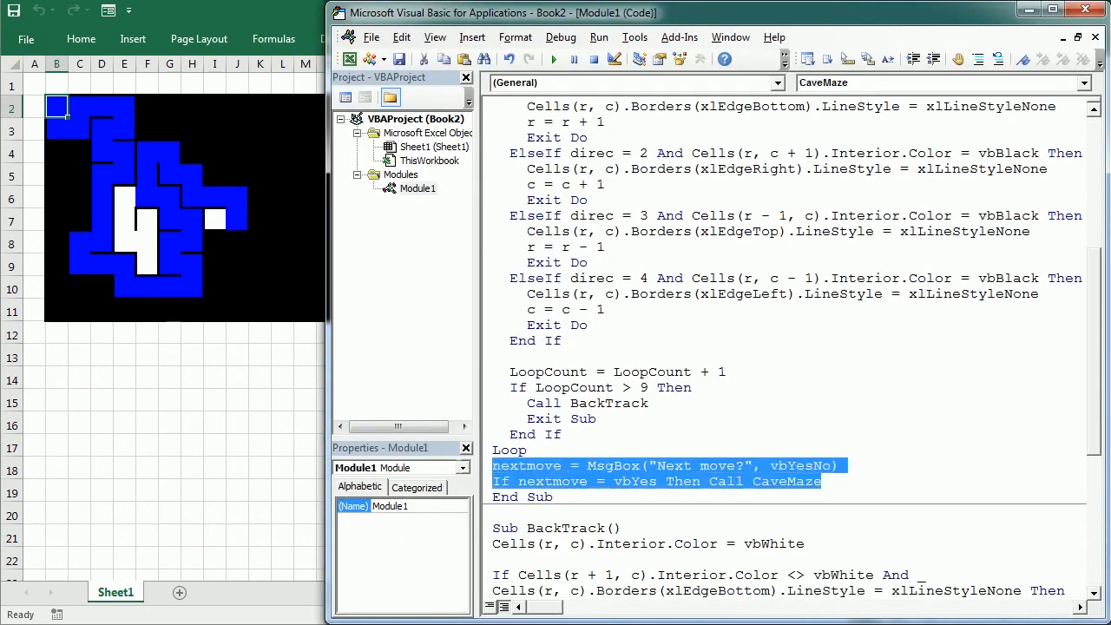
left_click(978, 59)
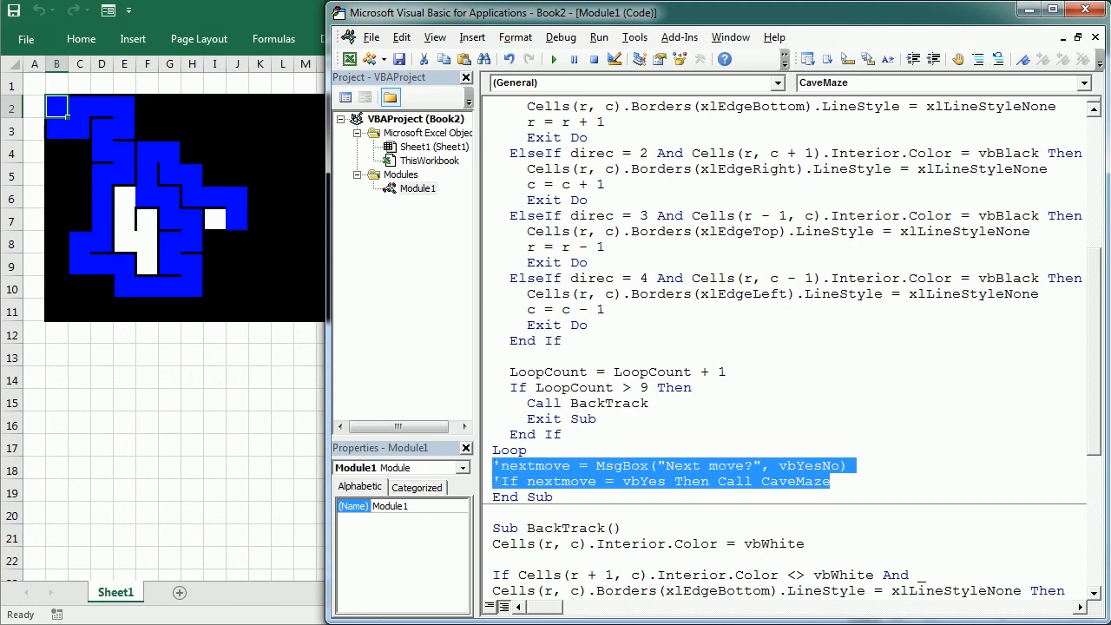
key("End")
key("Return")
type("call C")
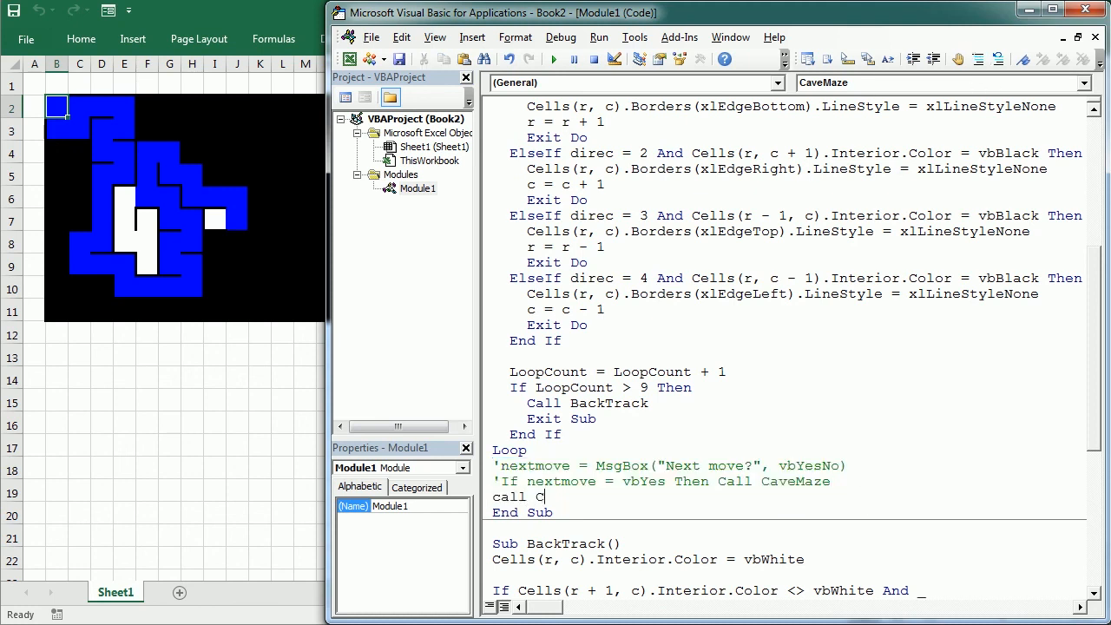
type("veM")
key("BackSpace")
key("BackSpace")
key("BackSpace")
type("av")
left_click(1028, 13)
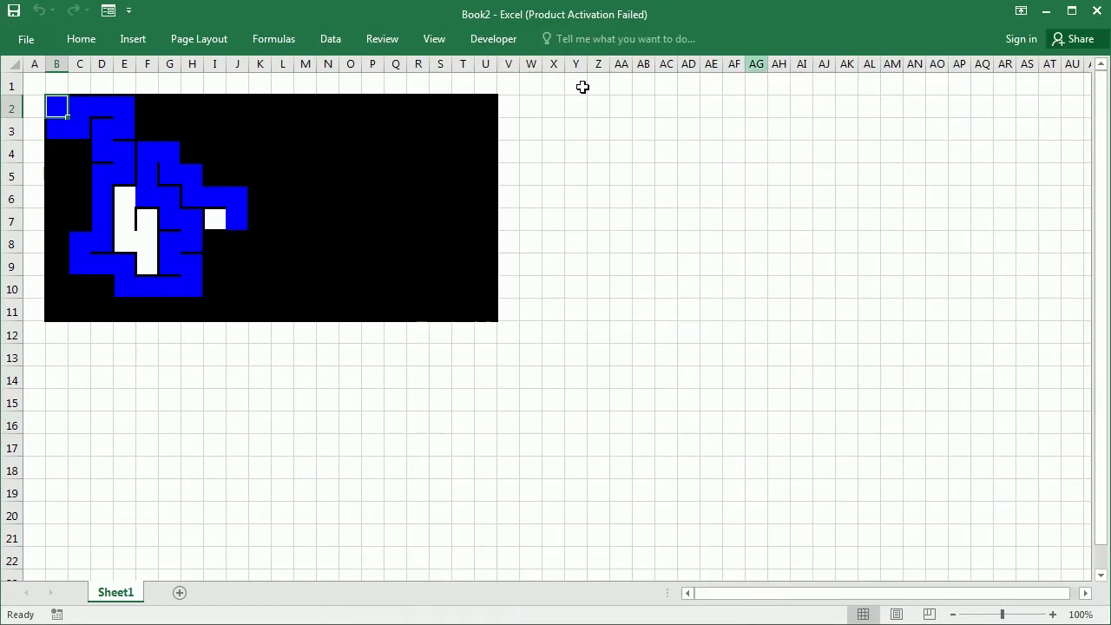
Insert a Form Controls button beside the maze and assign it the InitMaze macro
left_click(493, 40)
left_click(361, 108)
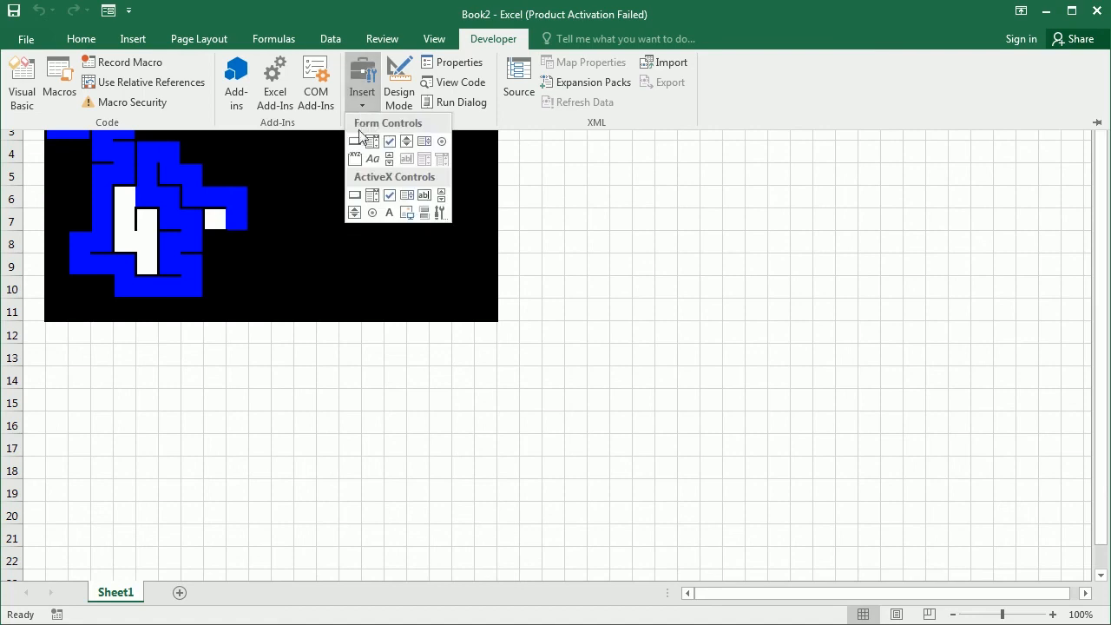
left_click(355, 144)
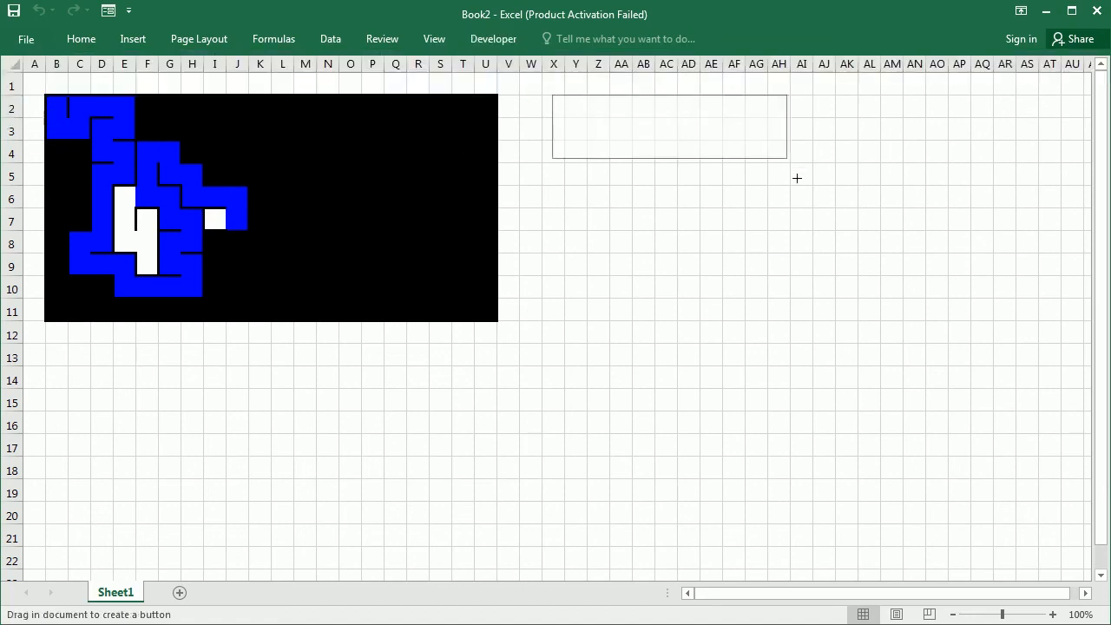
left_click_drag(565, 108, 679, 161)
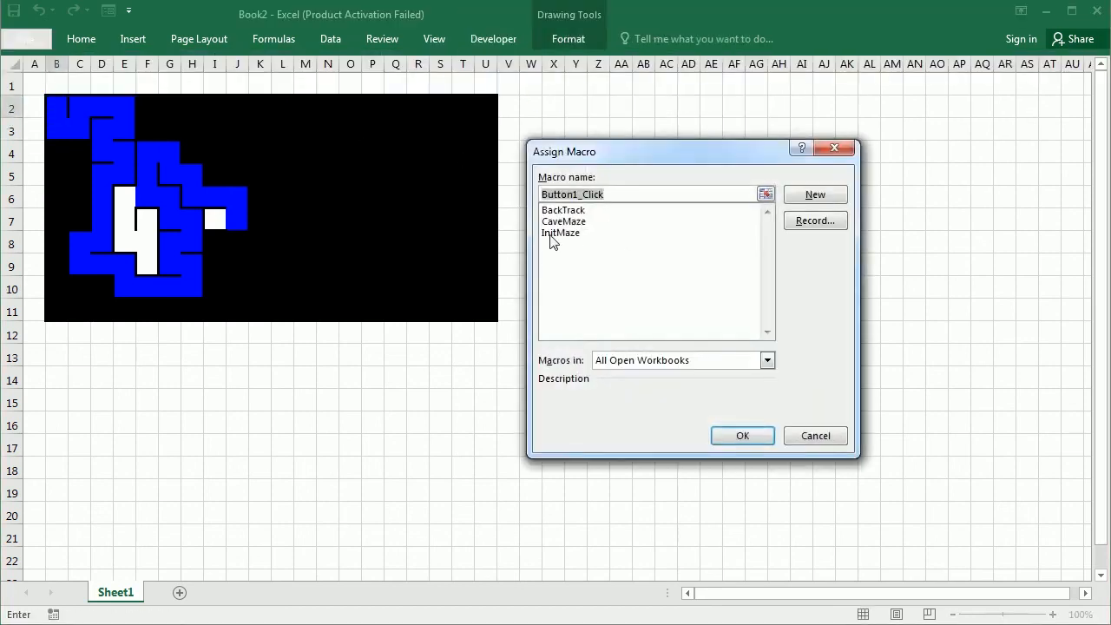
double_click(556, 233)
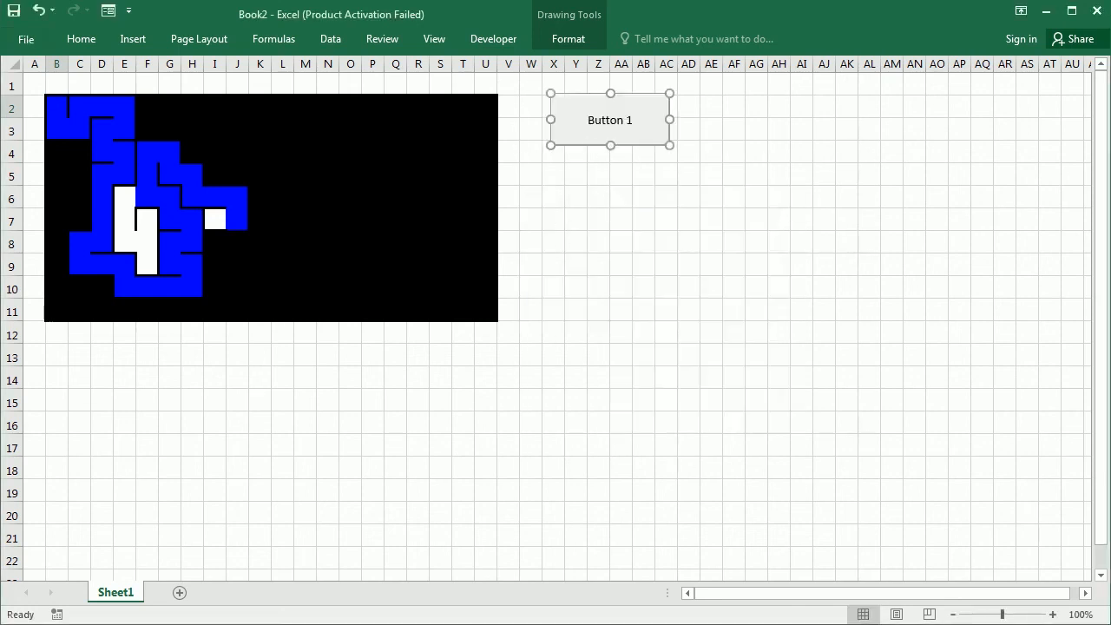
Run InitMaze from Button 1 to generate a complete maze in B2:U11
left_click(611, 215)
left_click(610, 124)
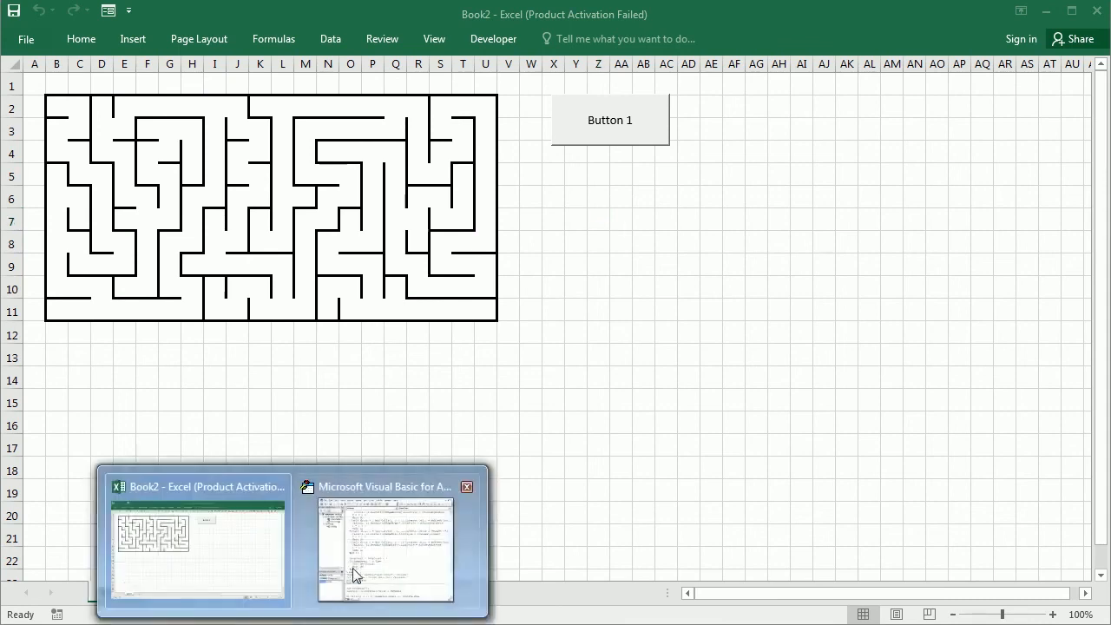
Add a DoEvents line before the Do loop and extend the InitMaze range to B2:U21
left_click(355, 575)
scroll(782, 348, "up", 5)
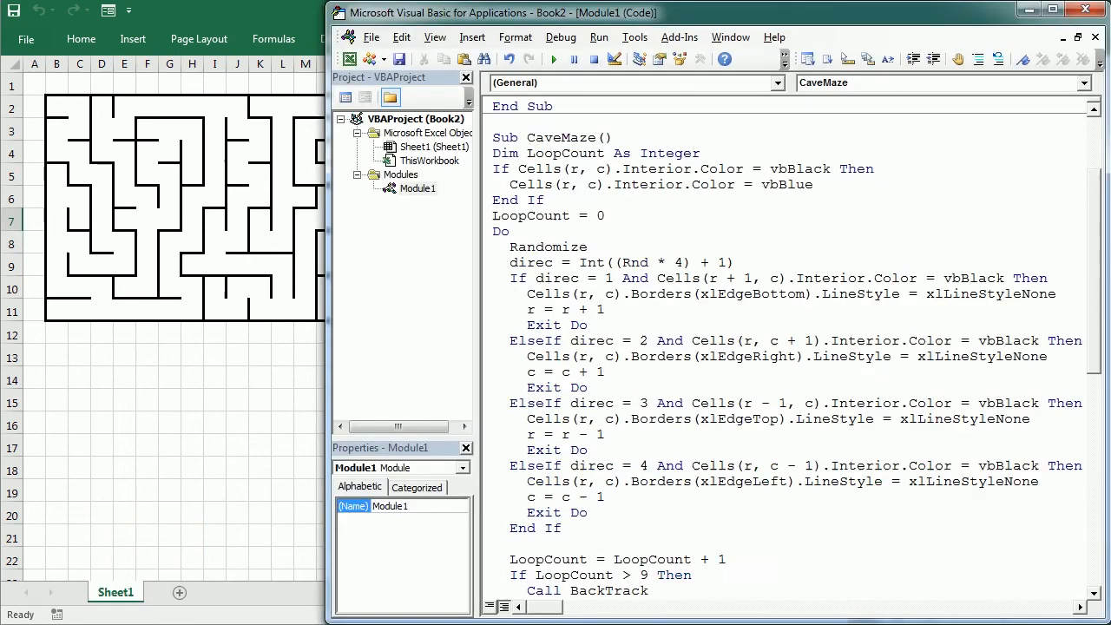
scroll(781, 347, "up", 2)
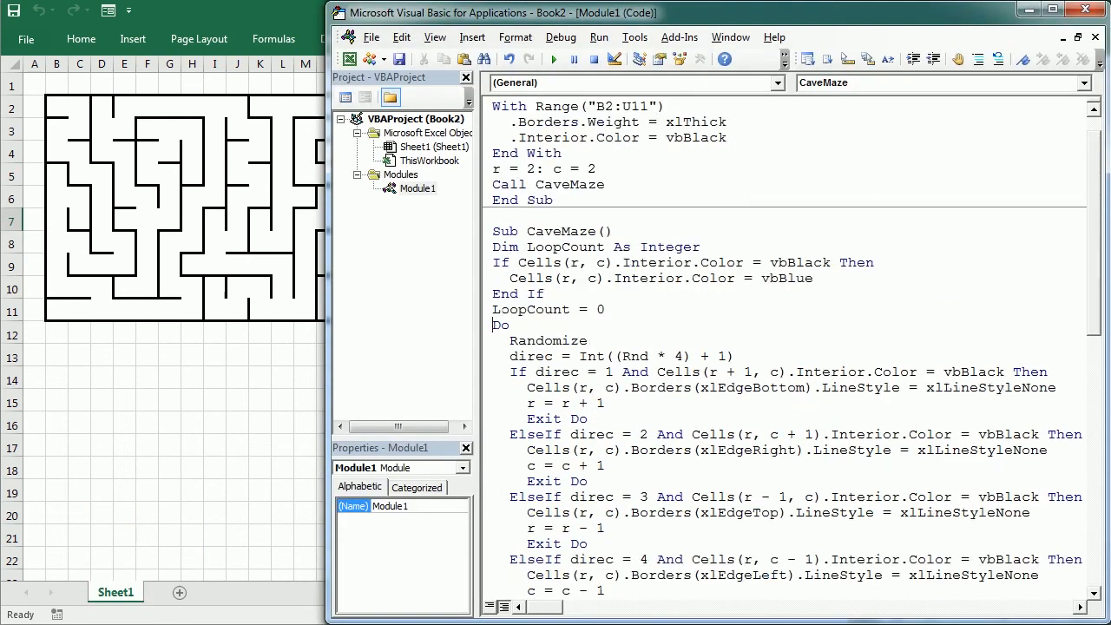
key("Return")
type("doeve")
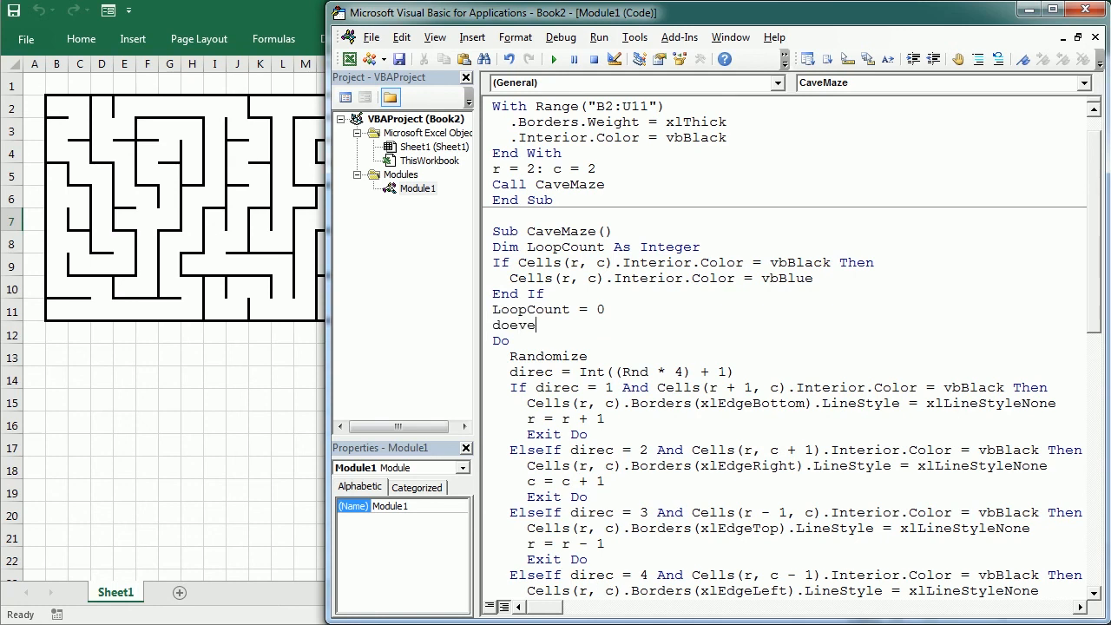
type("nts")
left_click(535, 137)
key("shift+Right")
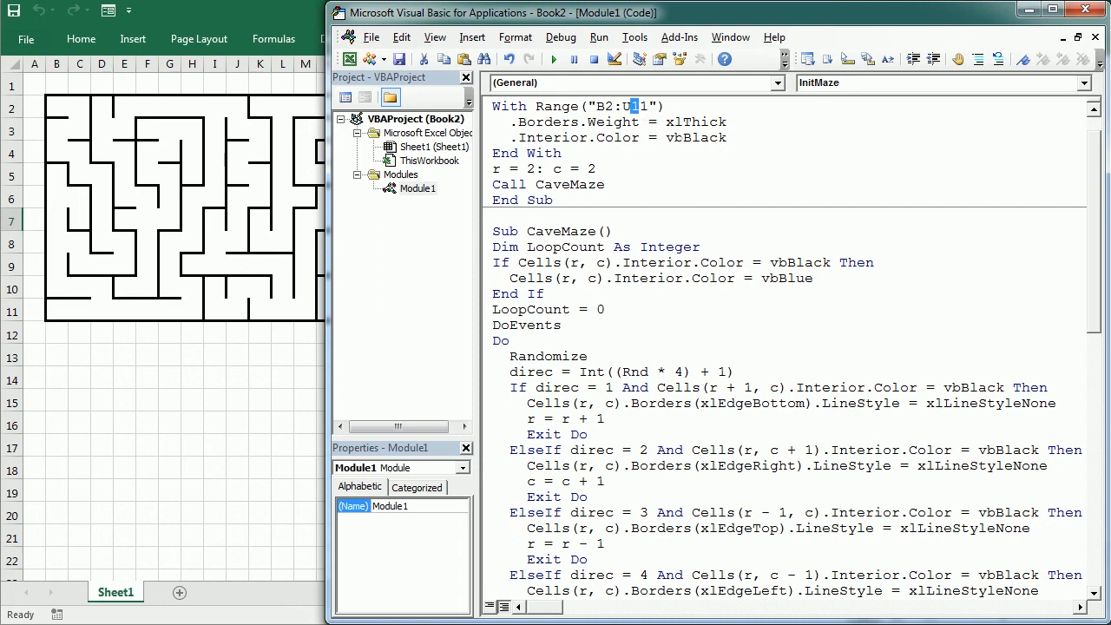
type("2")
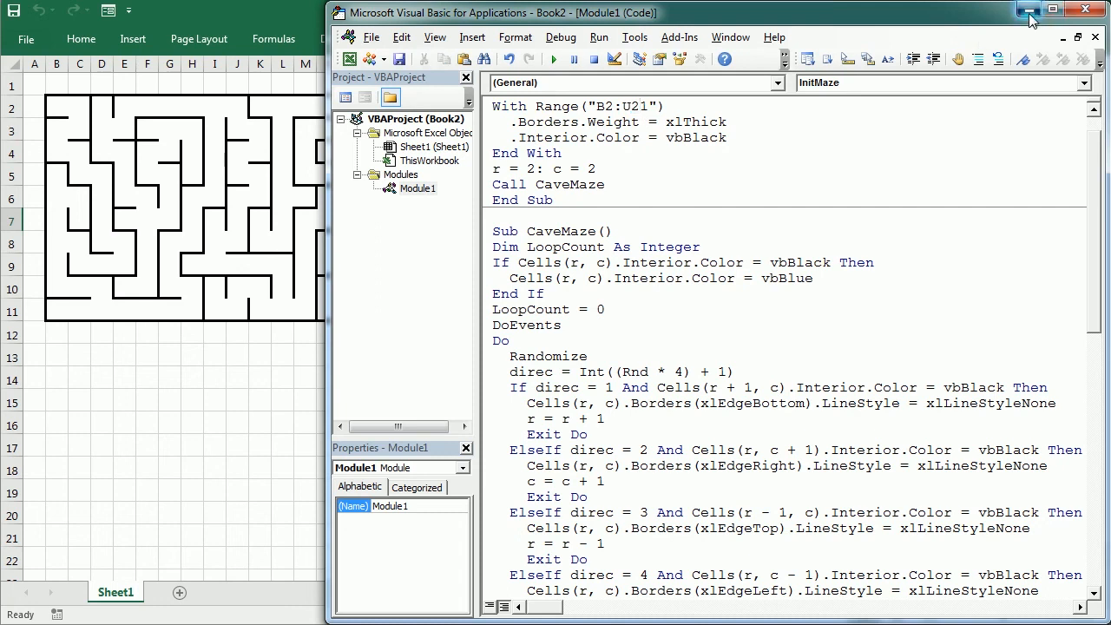
Return to the sheet and rerun the generator from Button 1 for the taller maze
left_click(1033, 19)
left_click(612, 120)
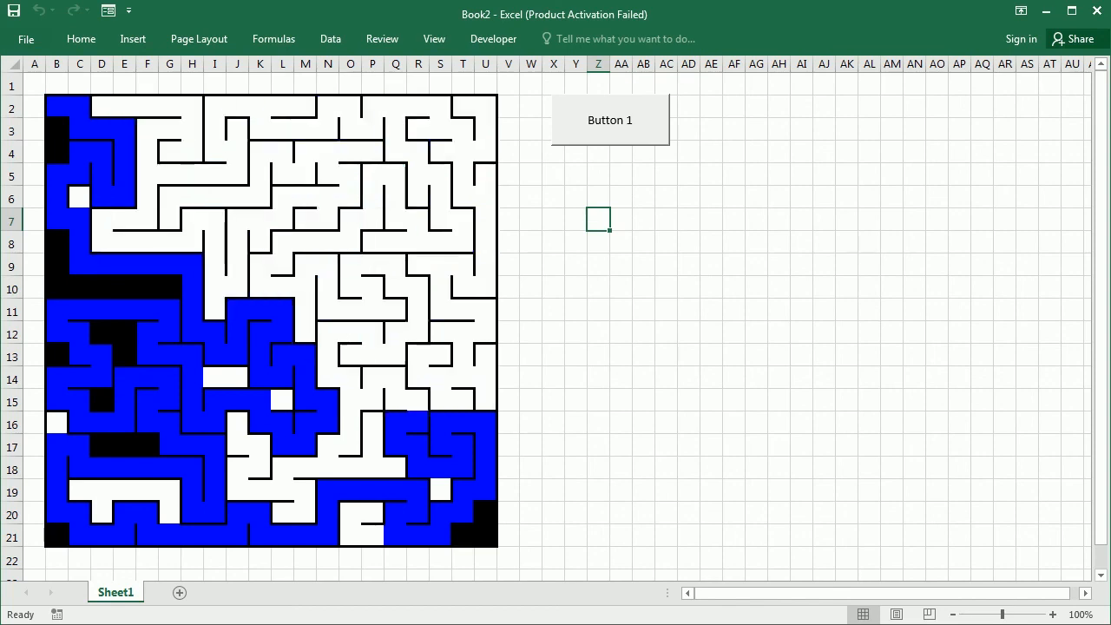
Remove the borders of A2 to open an entrance at the maze's top-left corner
left_click(34, 106)
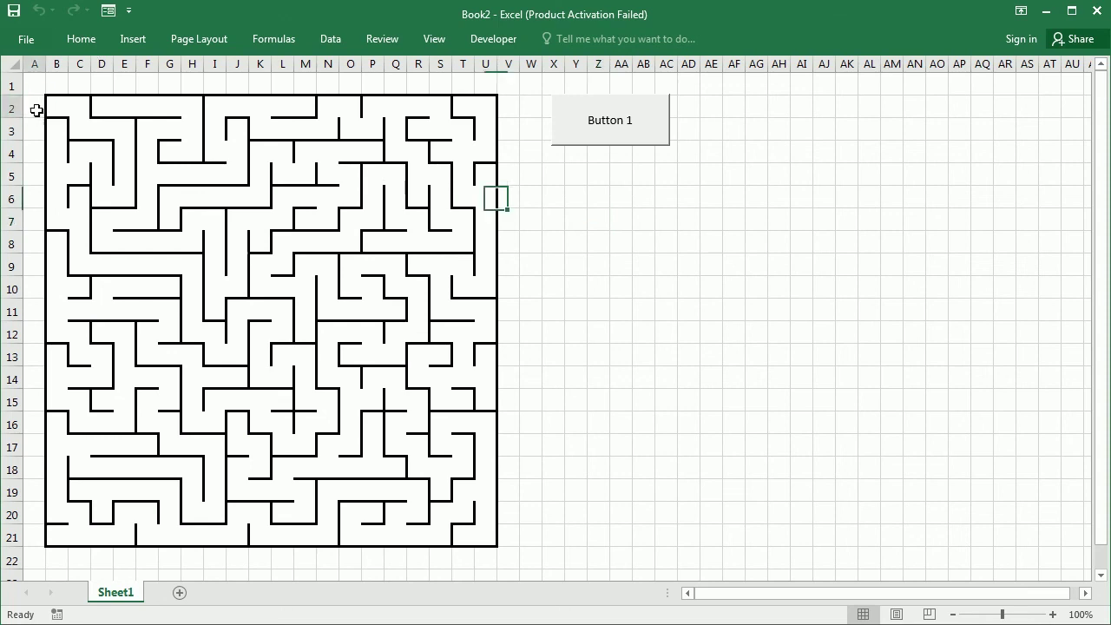
left_click(81, 38)
left_click(178, 95)
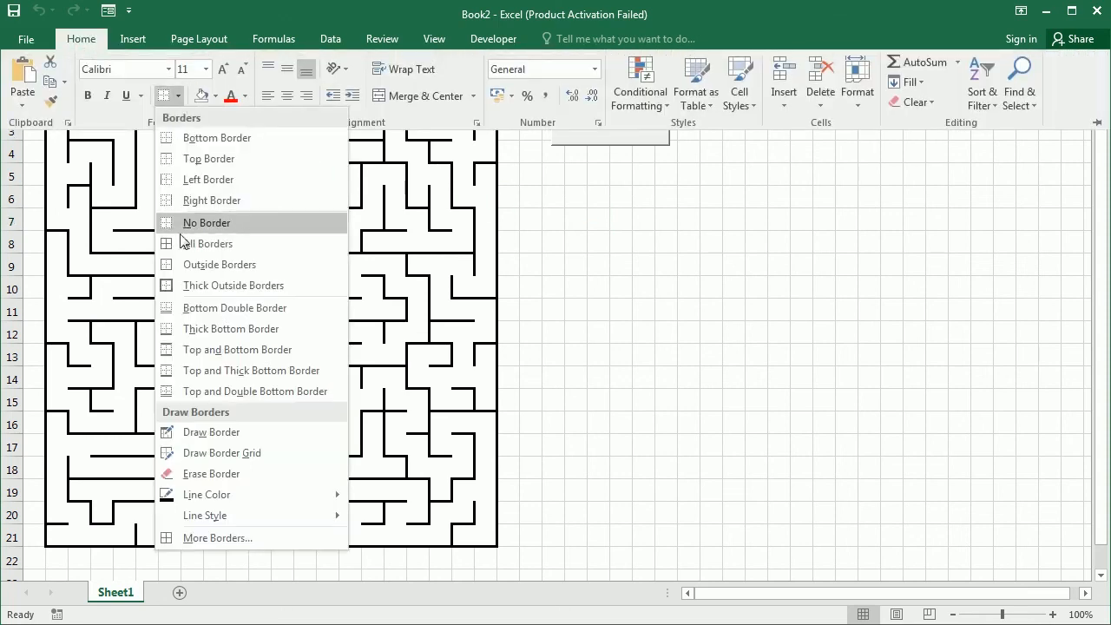
left_click(206, 223)
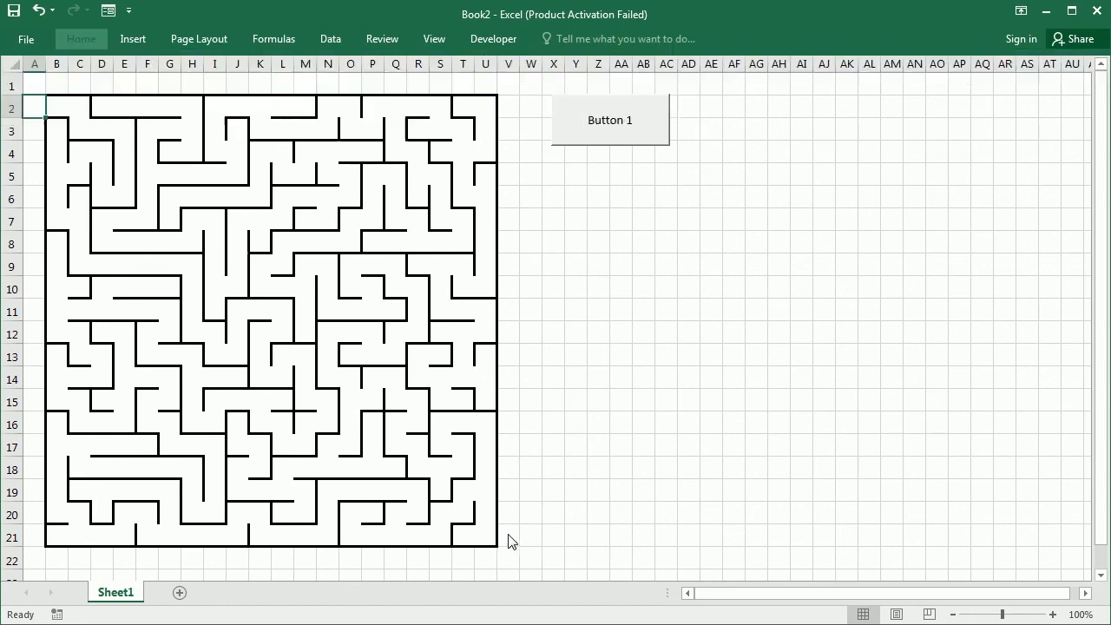
Remove the borders of V21 to open an exit at the maze's bottom-right corner
left_click(510, 538)
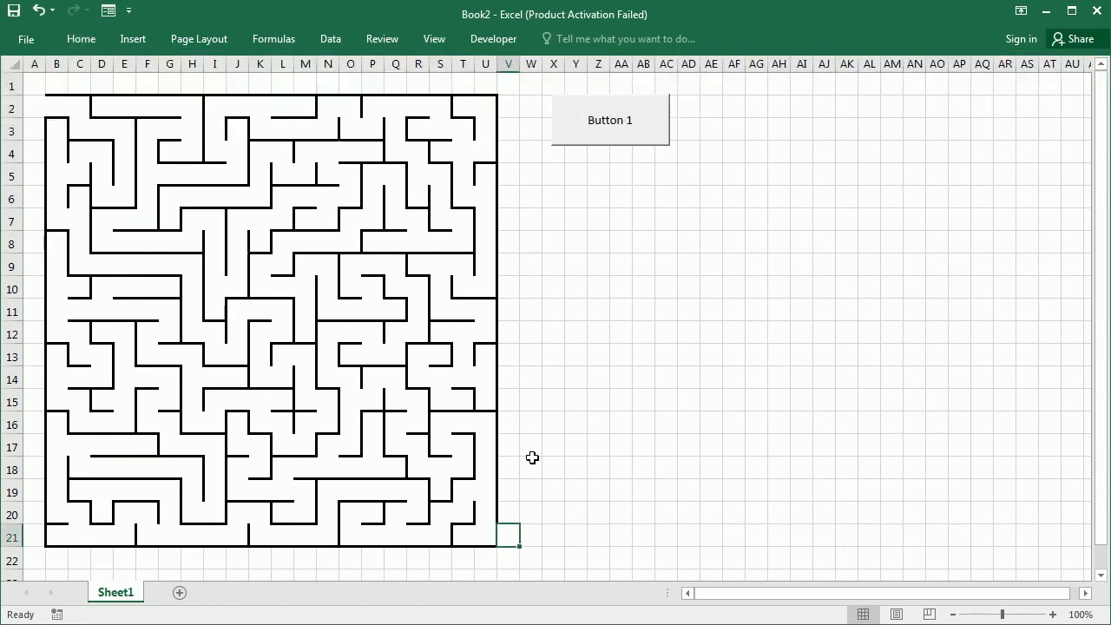
left_click(80, 38)
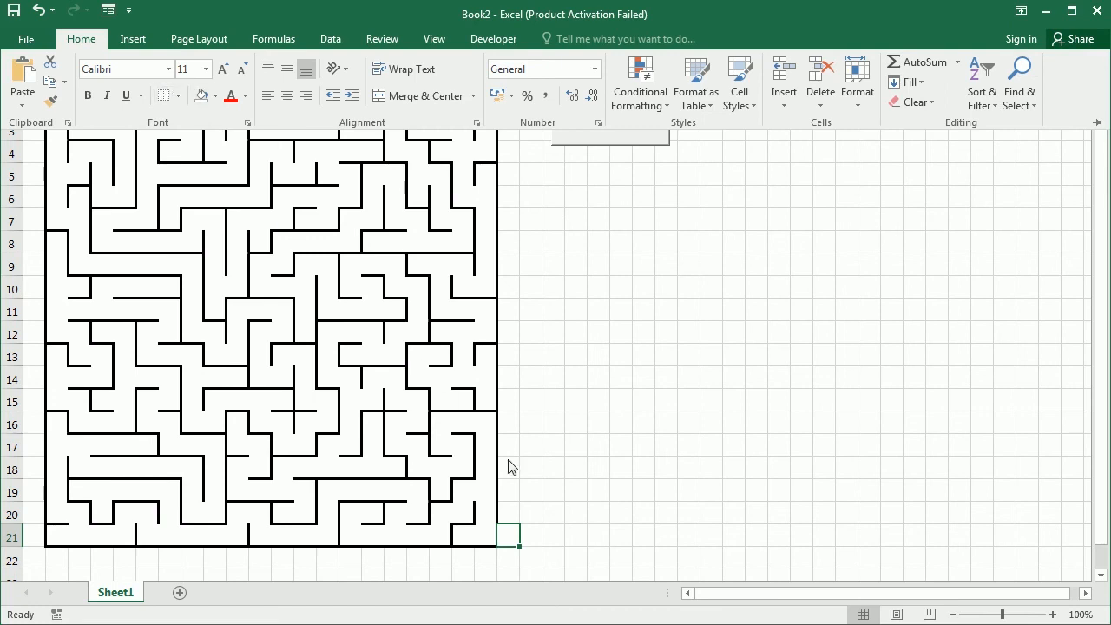
left_click(557, 538)
left_click(556, 538)
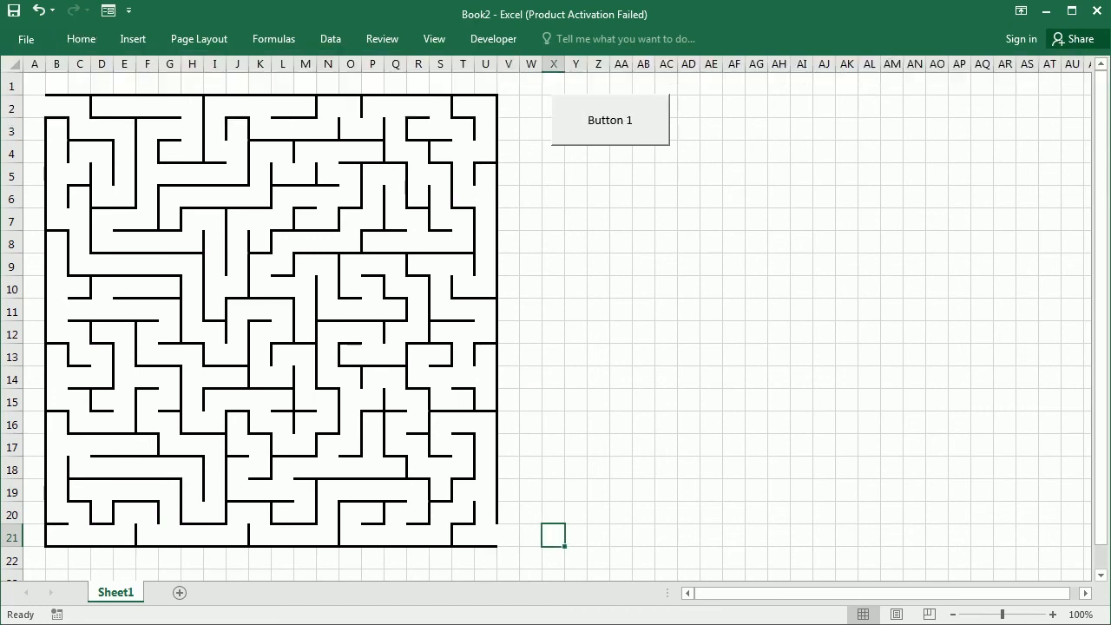